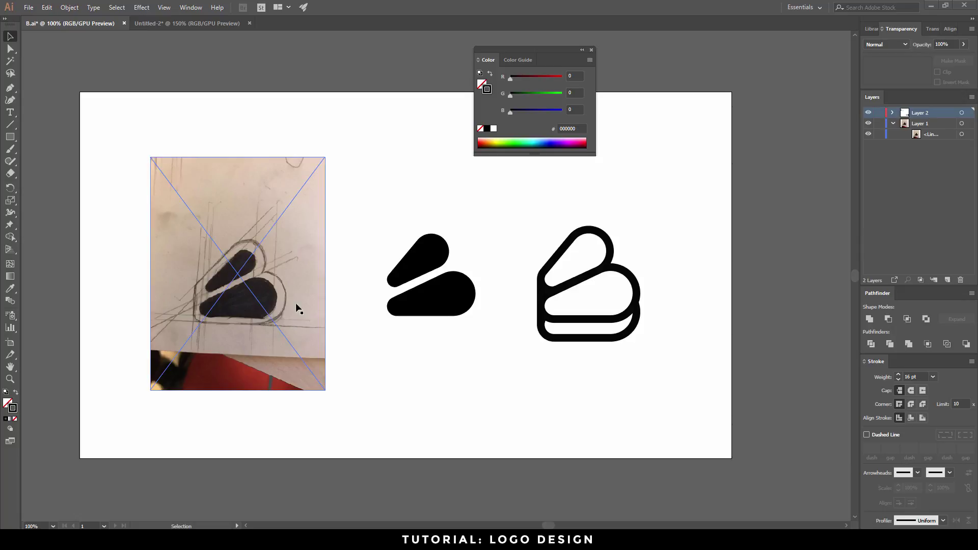
{"action": "left_click_drag", "start_coordinate": [393, 218], "coordinate": [464, 331]}
{"action": "left_click_drag", "start_coordinate": [531, 223], "coordinate": [677, 357]}
{"action": "left_click", "coordinate": [679, 365]}
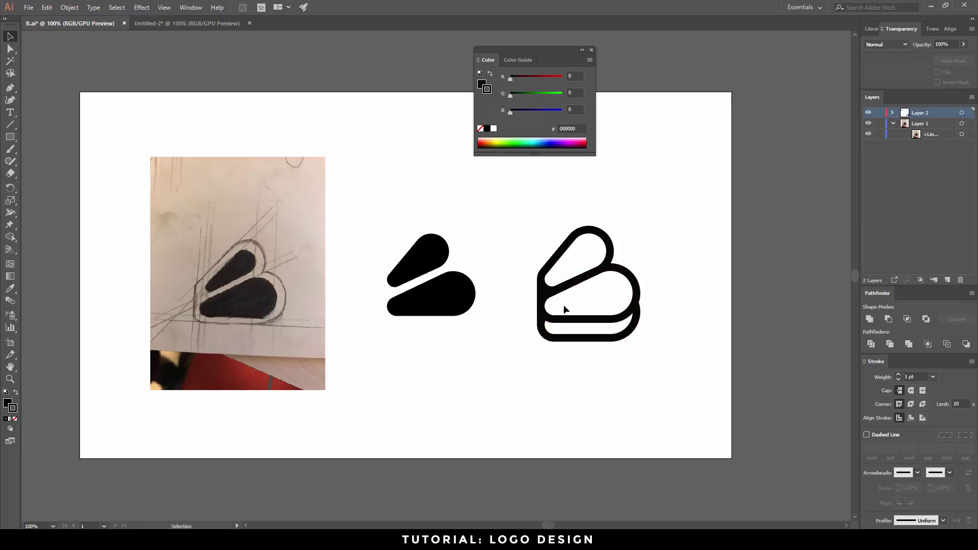
{"action": "left_click_drag", "start_coordinate": [571, 342], "coordinate": [499, 494]}
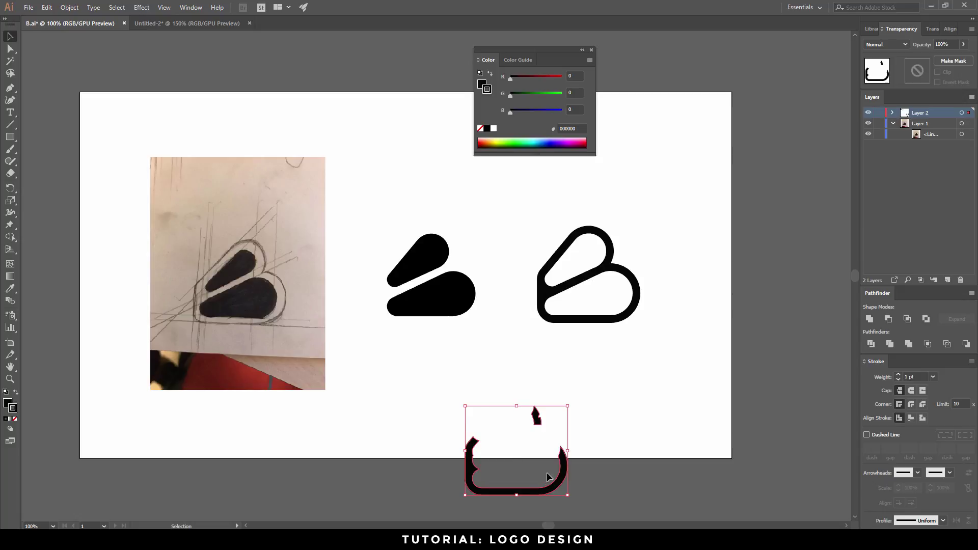
{"action": "key", "text": "ctrl+z"}
{"action": "left_click", "coordinate": [502, 422]}
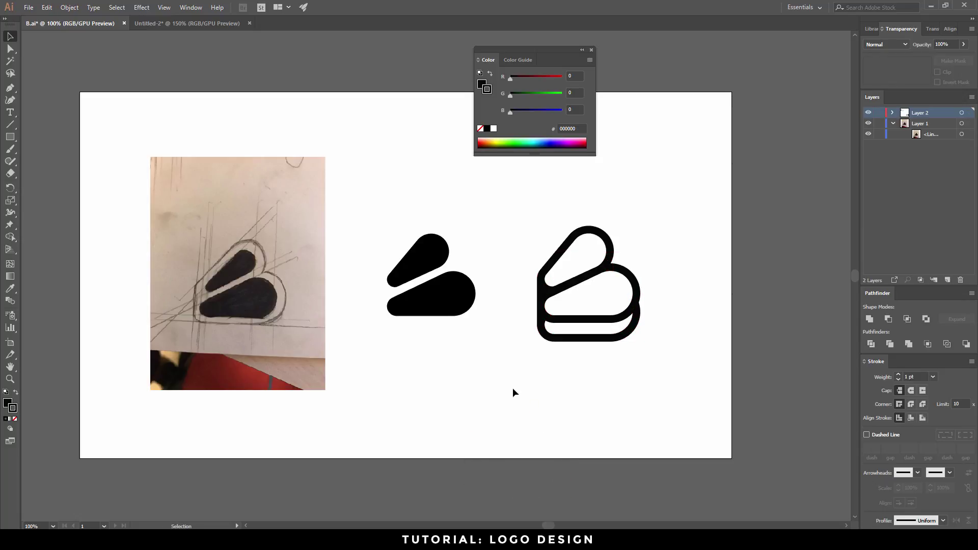
- Move the floating Color panel clear of the artwork and switch to the blank Untitled-2 document
{"action": "left_click_drag", "start_coordinate": [558, 49], "coordinate": [792, 40]}
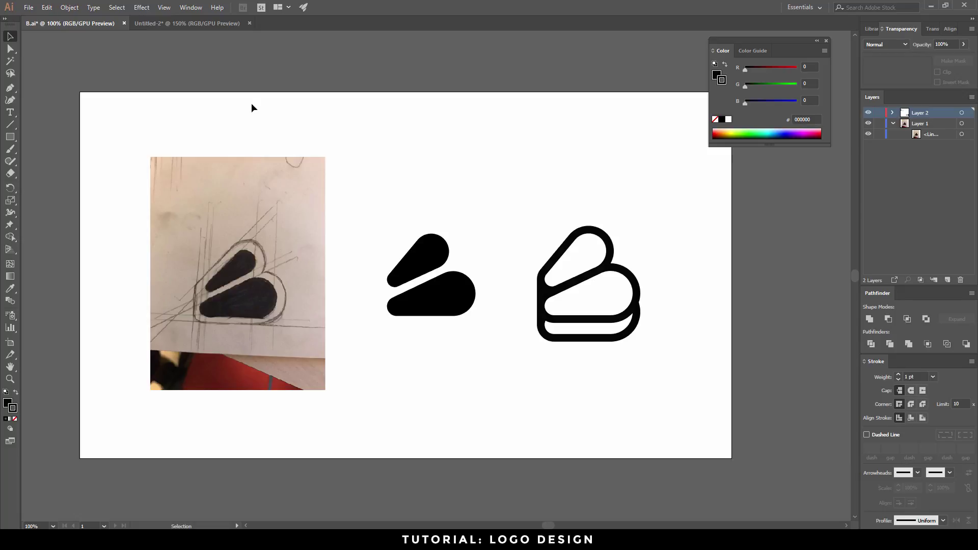
{"action": "left_click", "coordinate": [191, 26]}
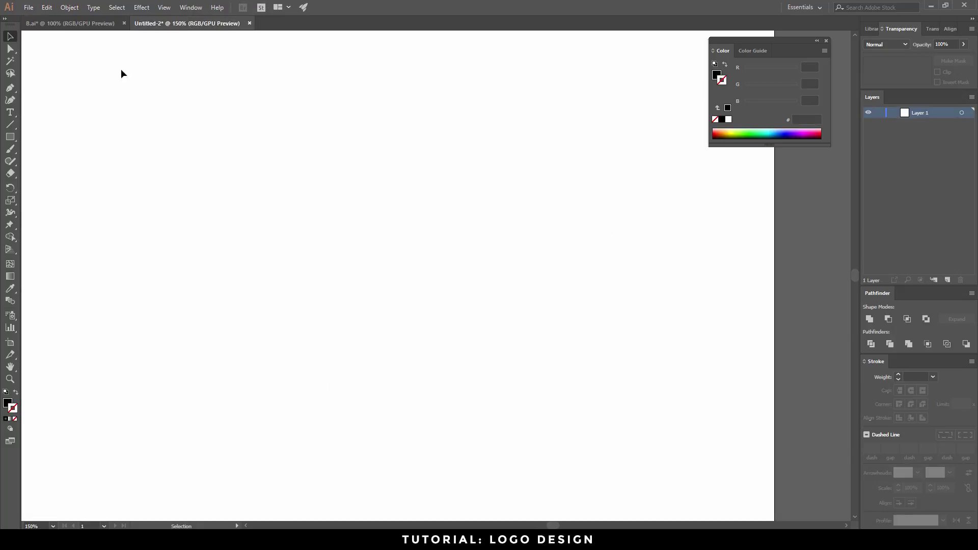
{"action": "scroll", "coordinate": [298, 258], "scroll_direction": "down", "scroll_amount": 4}
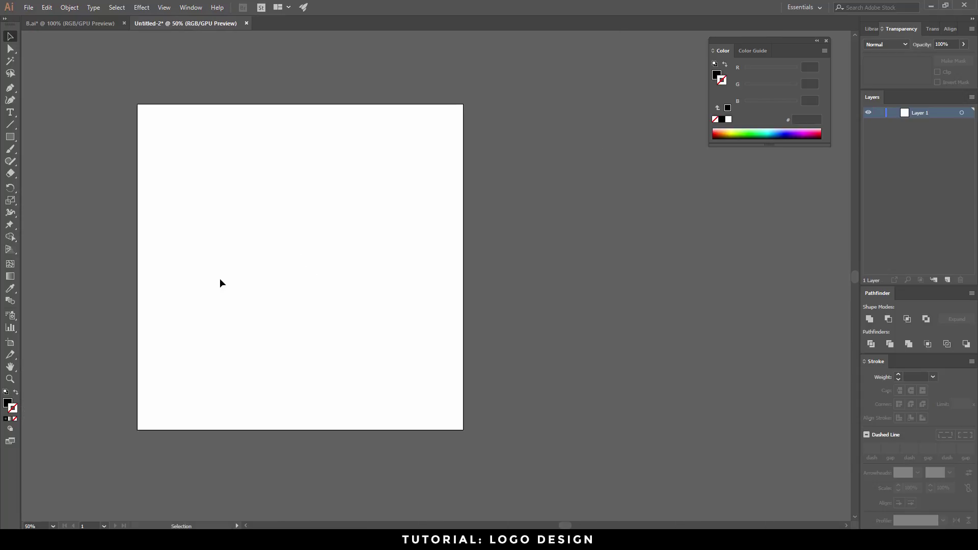
{"action": "left_click", "coordinate": [31, 7]}
{"action": "left_click", "coordinate": [378, 255]}
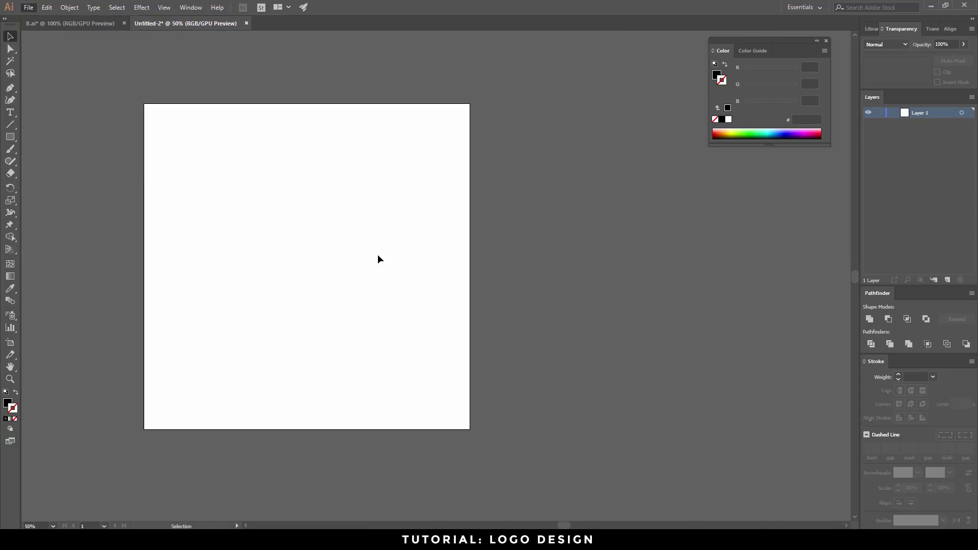
{"action": "scroll", "coordinate": [363, 282], "scroll_direction": "down", "scroll_amount": 1}
{"action": "scroll", "coordinate": [187, 278], "scroll_direction": "up", "scroll_amount": 1}
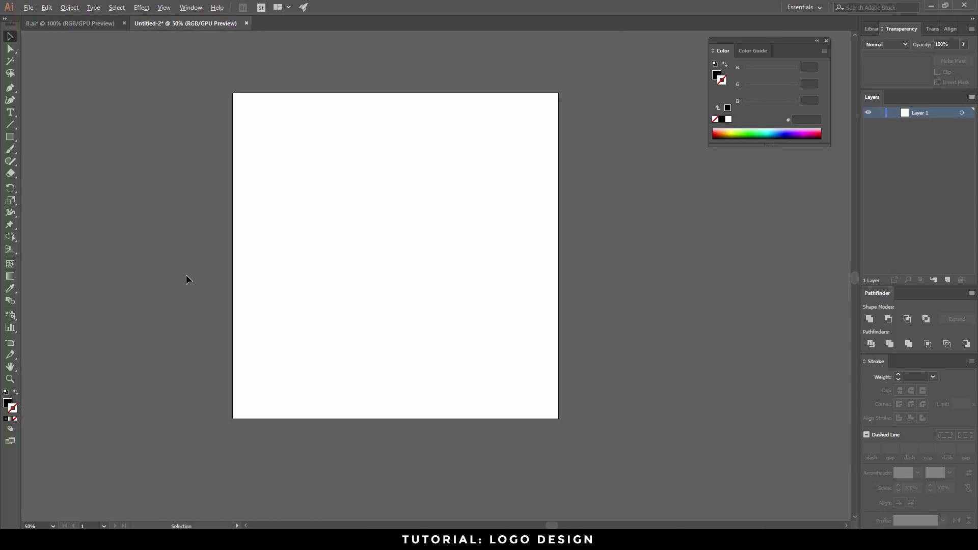
- Draw a thin horizontal black rectangle near the middle of the artboard
{"action": "left_click", "coordinate": [10, 137]}
{"action": "left_click_drag", "start_coordinate": [316, 281], "coordinate": [438, 303]}
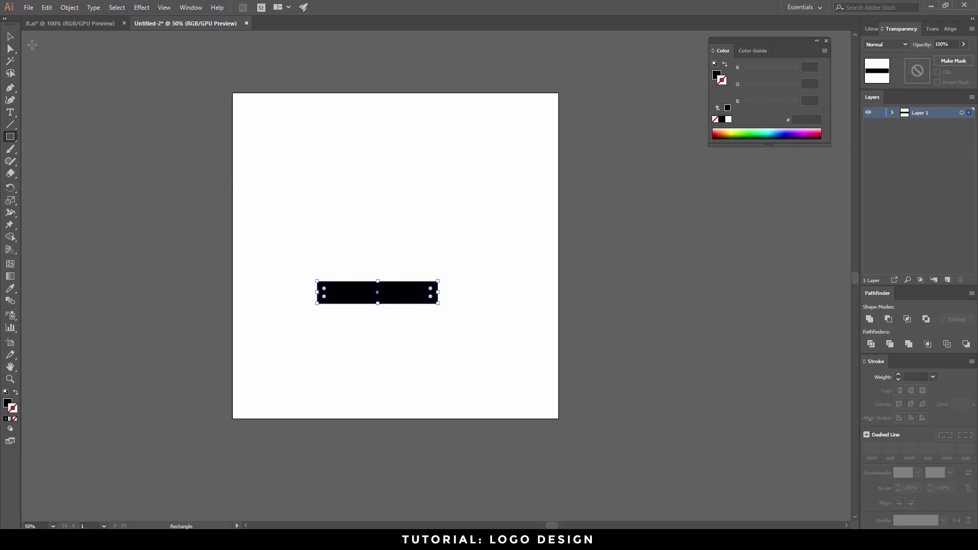
{"action": "left_click", "coordinate": [10, 36]}
{"action": "left_click", "coordinate": [371, 326]}
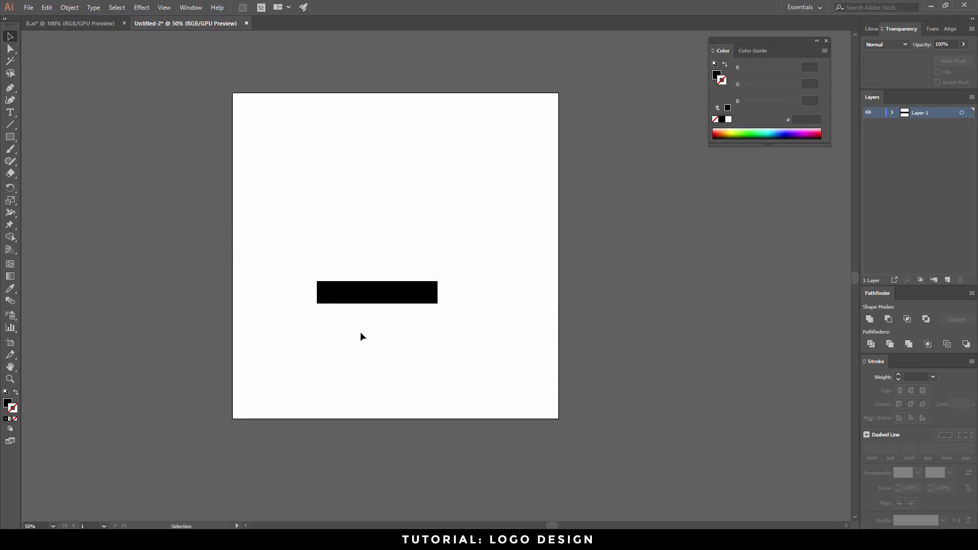
- Tilt the black rectangle counter-clockwise so its right end rises, and place it in the upper part of the artboard
{"action": "scroll", "coordinate": [359, 332], "scroll_direction": "up", "scroll_amount": 2}
{"action": "scroll", "coordinate": [372, 322], "scroll_direction": "up", "scroll_amount": 2}
{"action": "left_click", "coordinate": [479, 286]}
{"action": "left_click_drag", "start_coordinate": [511, 308], "coordinate": [516, 239]}
{"action": "left_click", "coordinate": [477, 330]}
{"action": "key", "text": "ctrl+a"}
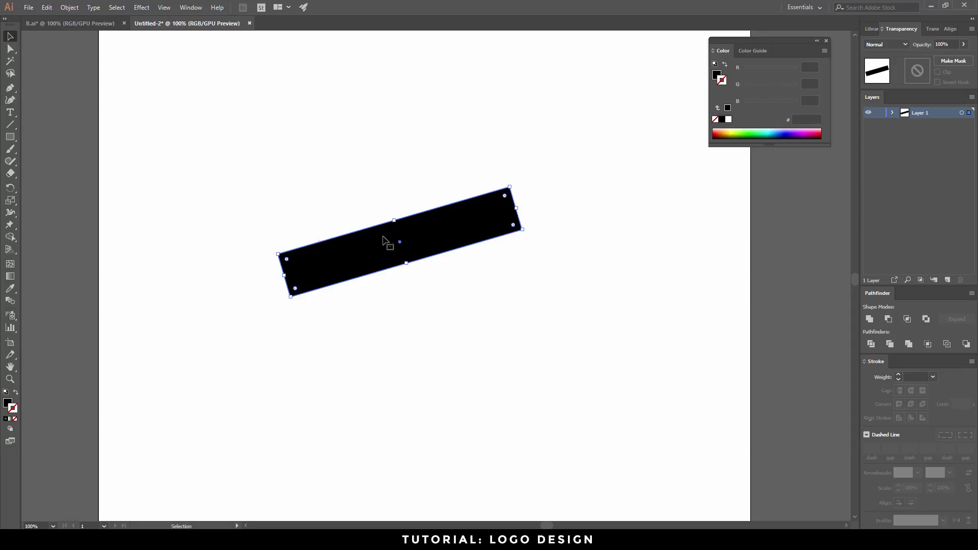
- Draw a wider and thicker horizontal black rectangle below the tilted bar
{"action": "left_click", "coordinate": [14, 138]}
{"action": "mouse_move", "coordinate": [226, 330]}
{"action": "left_mouse_down"}
{"action": "mouse_move", "coordinate": [370, 363]}
{"action": "mouse_move", "coordinate": [688, 401]}
{"action": "left_mouse_up"}
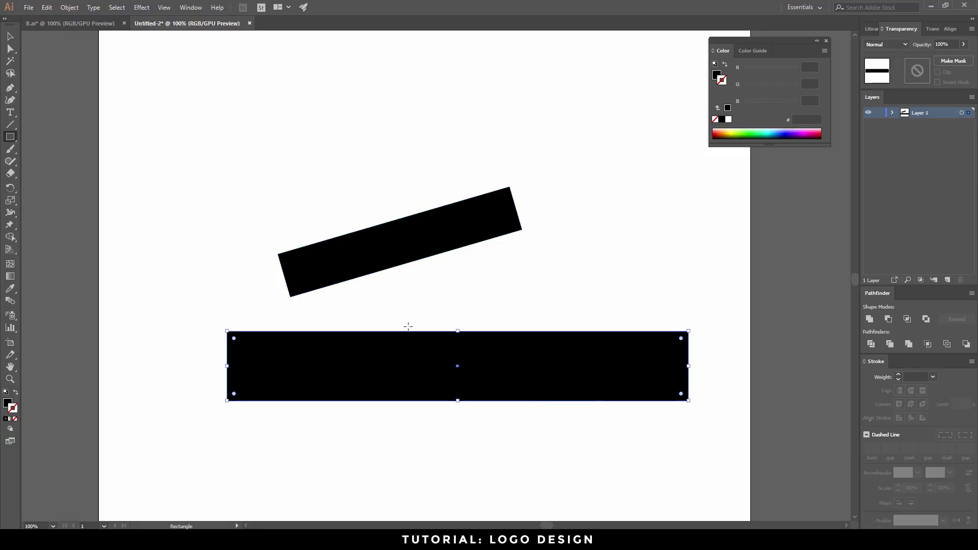
{"action": "left_click", "coordinate": [10, 36]}
{"action": "left_click", "coordinate": [504, 312]}
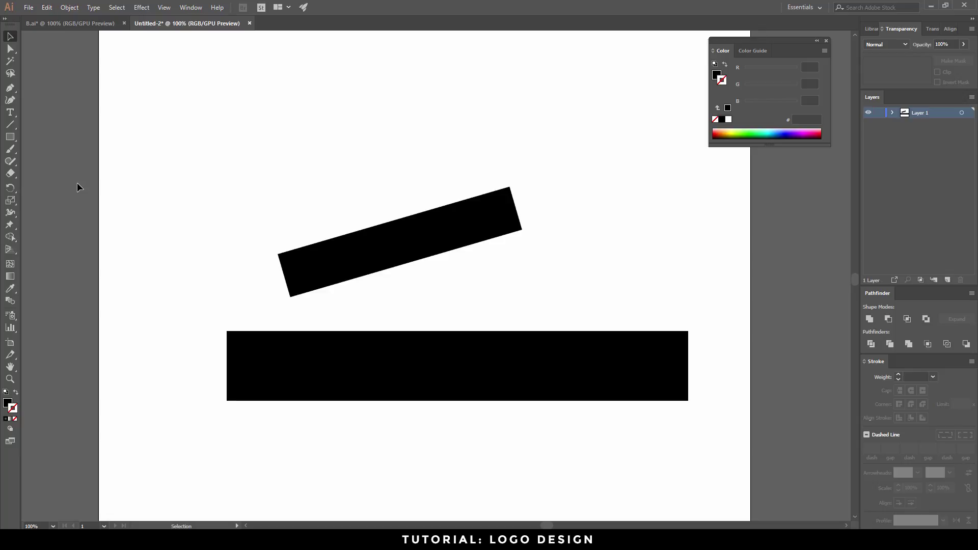
- Draw a large circle under the tilted bar's high end and a small one under its low end, both resting on the bottom rectangle
{"action": "left_click", "coordinate": [11, 140]}
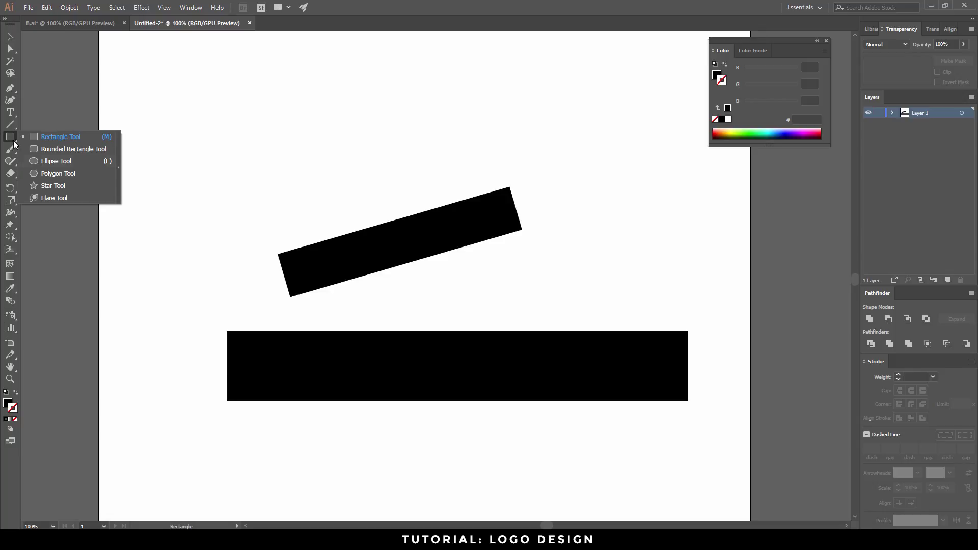
{"action": "left_click", "coordinate": [53, 162]}
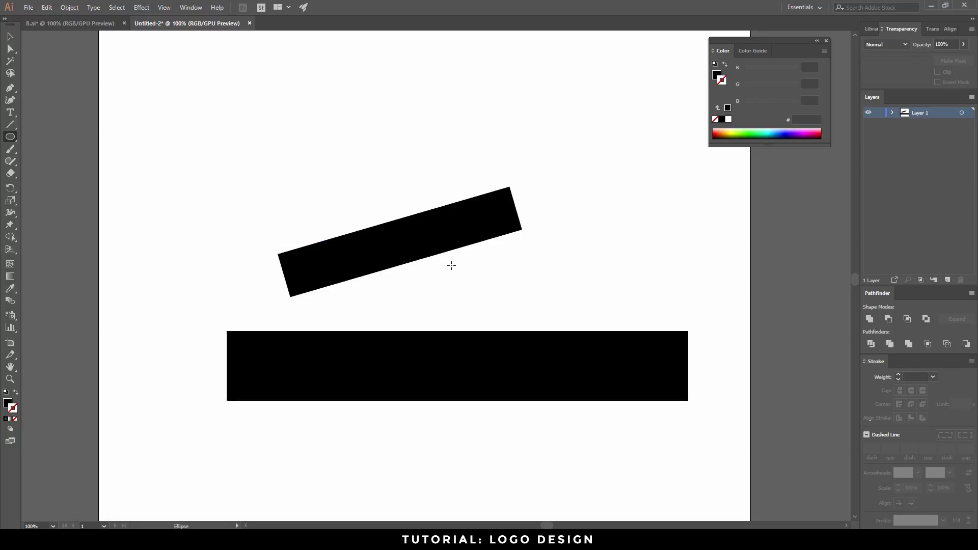
{"action": "left_click_drag", "start_coordinate": [467, 248], "coordinate": [516, 331]}
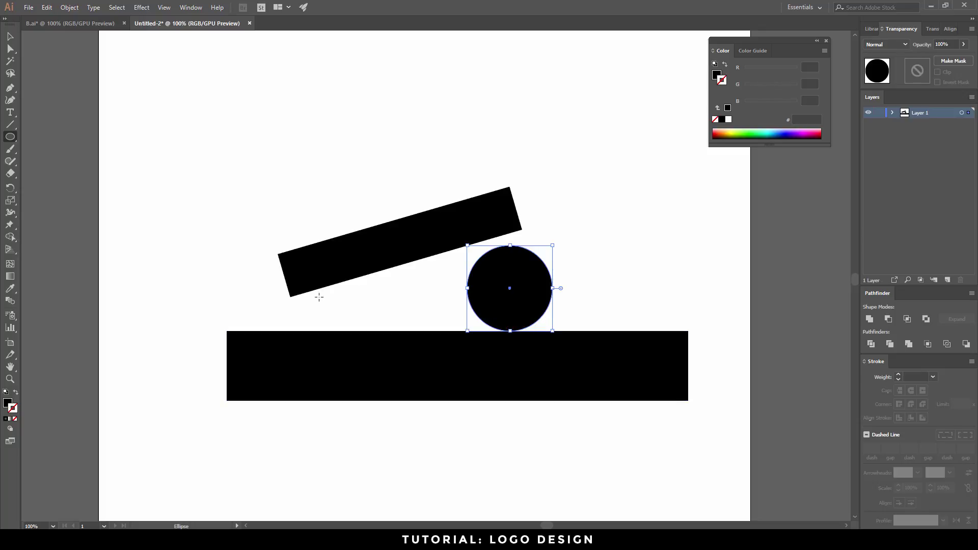
{"action": "left_click_drag", "start_coordinate": [305, 294], "coordinate": [333, 330]}
{"action": "left_click", "coordinate": [10, 36]}
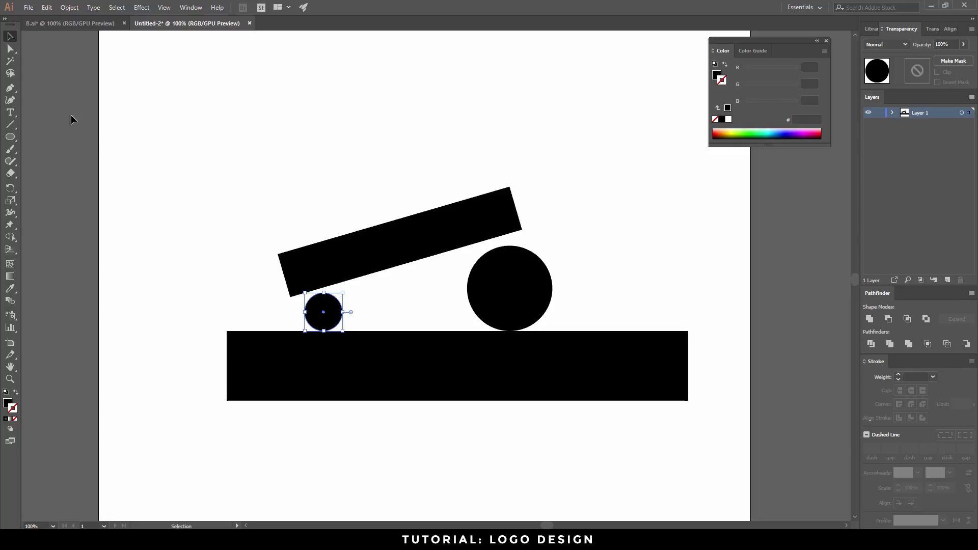
{"action": "left_click", "coordinate": [148, 192]}
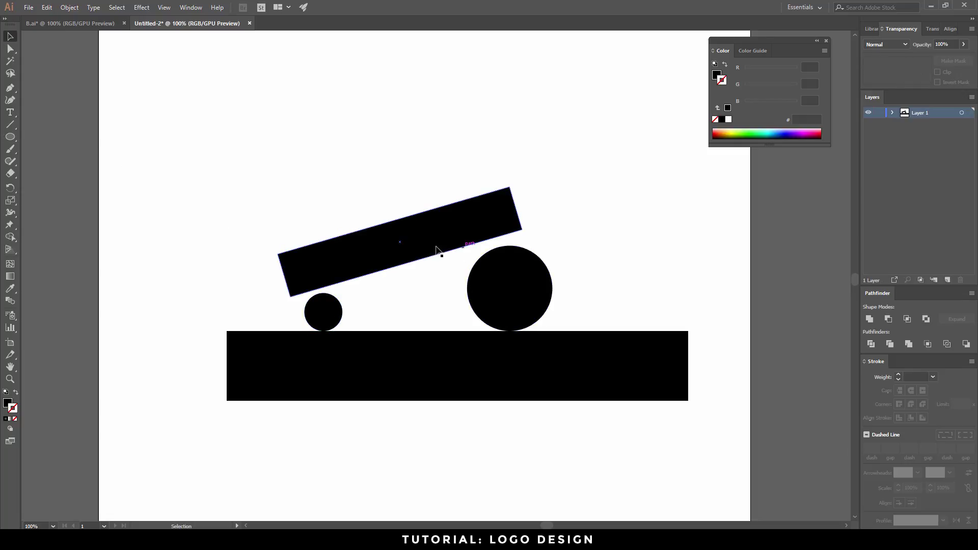
- Enlarge the small and large circles proportionally until both touch the tilted bar's lower edge while still resting on the bottom rectangle
{"action": "scroll", "coordinate": [335, 311], "scroll_direction": "up", "scroll_amount": 2}
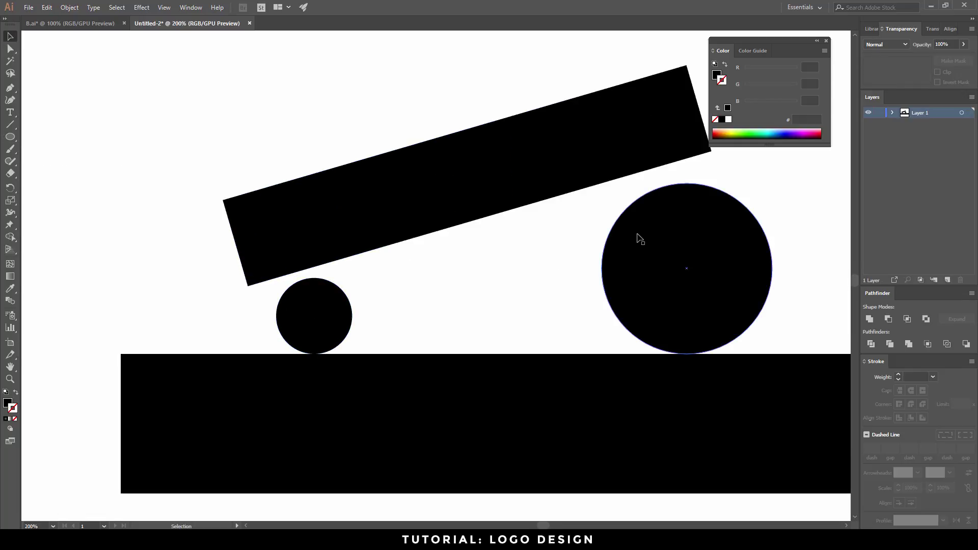
{"action": "left_click", "coordinate": [341, 303]}
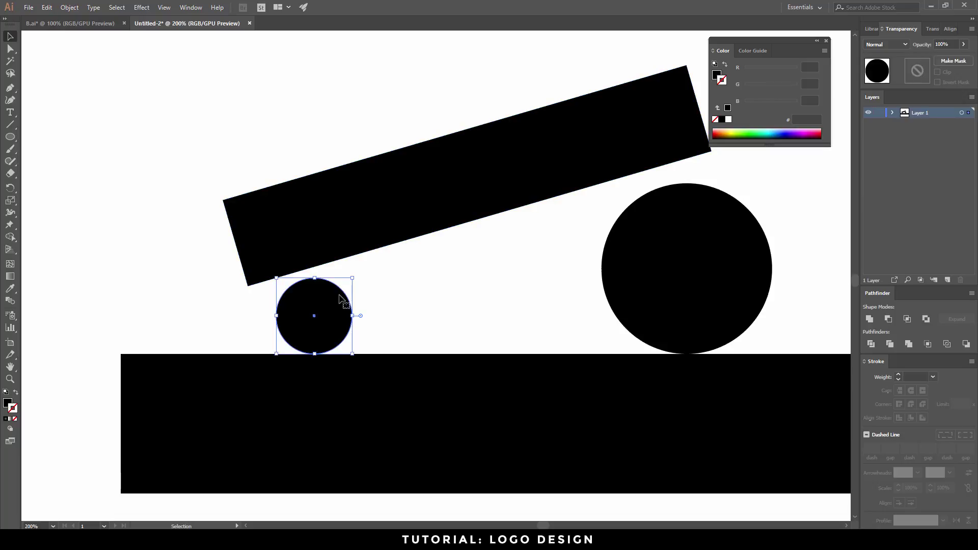
{"action": "left_click_drag", "start_coordinate": [352, 277], "coordinate": [364, 262]}
{"action": "left_click", "coordinate": [648, 253]}
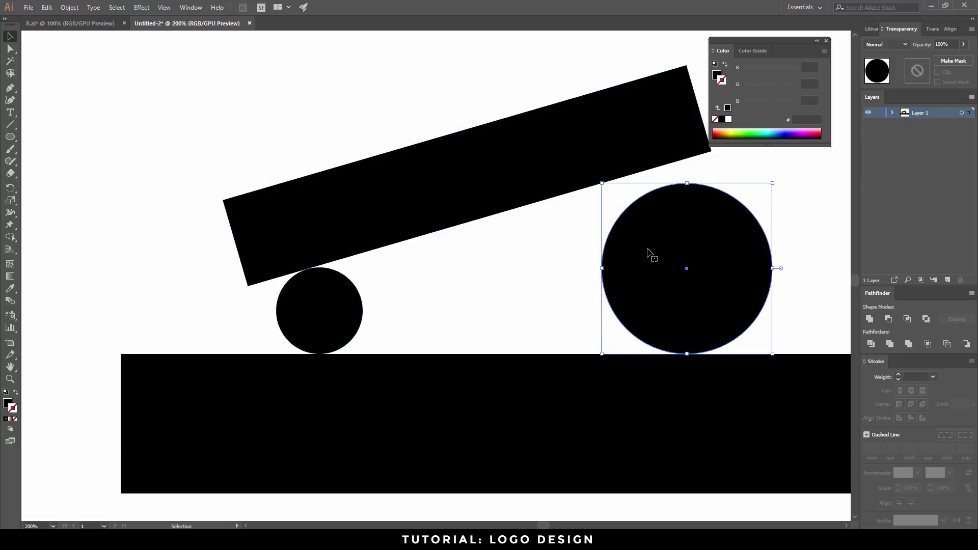
{"action": "left_click_drag", "start_coordinate": [601, 182], "coordinate": [568, 166]}
{"action": "left_click", "coordinate": [371, 289]}
{"action": "key", "text": "ctrl+1"}
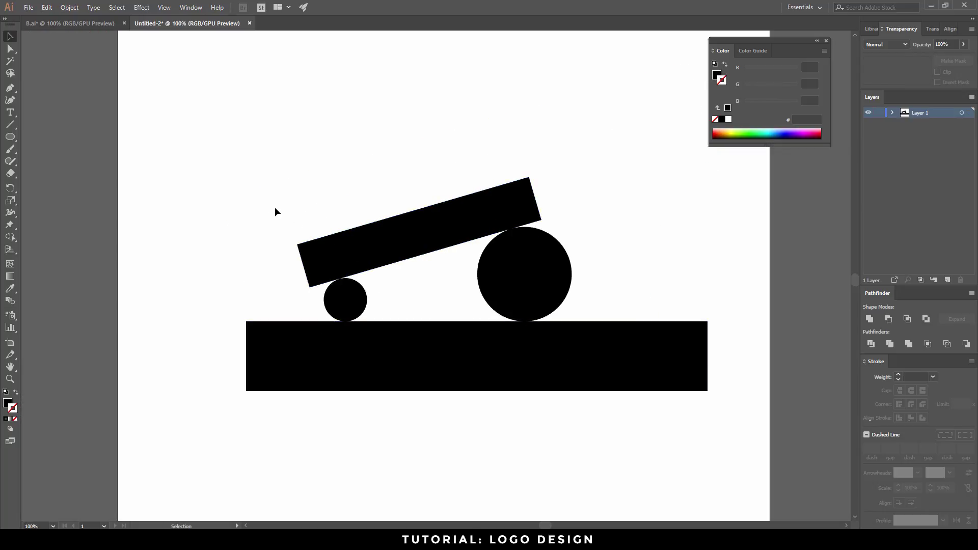
{"action": "left_click_drag", "start_coordinate": [182, 125], "coordinate": [733, 447]}
{"action": "left_click", "coordinate": [8, 239]}
{"action": "left_click_drag", "start_coordinate": [8, 242], "coordinate": [40, 240]}
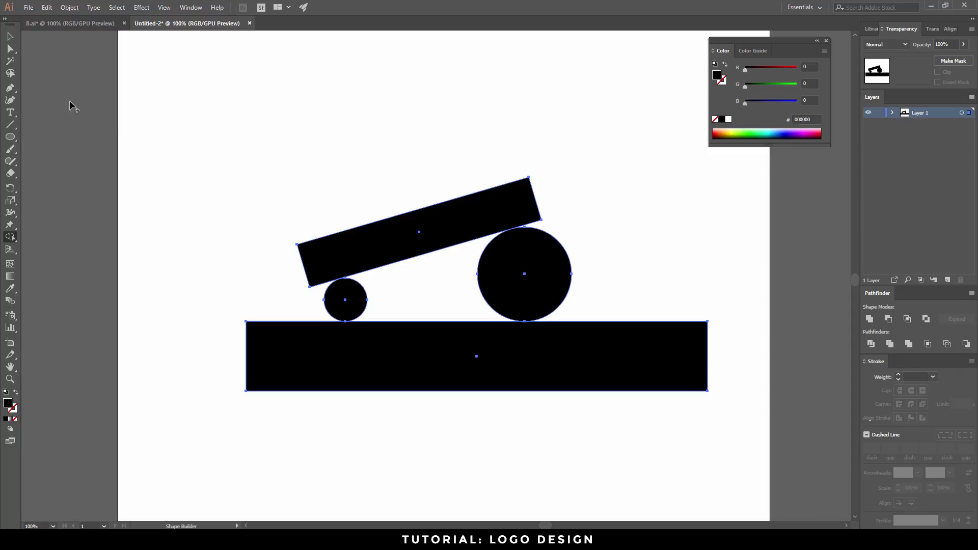
{"action": "left_click", "coordinate": [10, 36]}
{"action": "key", "text": "ctrl+shift+a"}
- Nudge the tilted bar down slightly so its lower edge closes the gaps with both circles
{"action": "scroll", "coordinate": [340, 280], "scroll_direction": "up", "scroll_amount": 7}
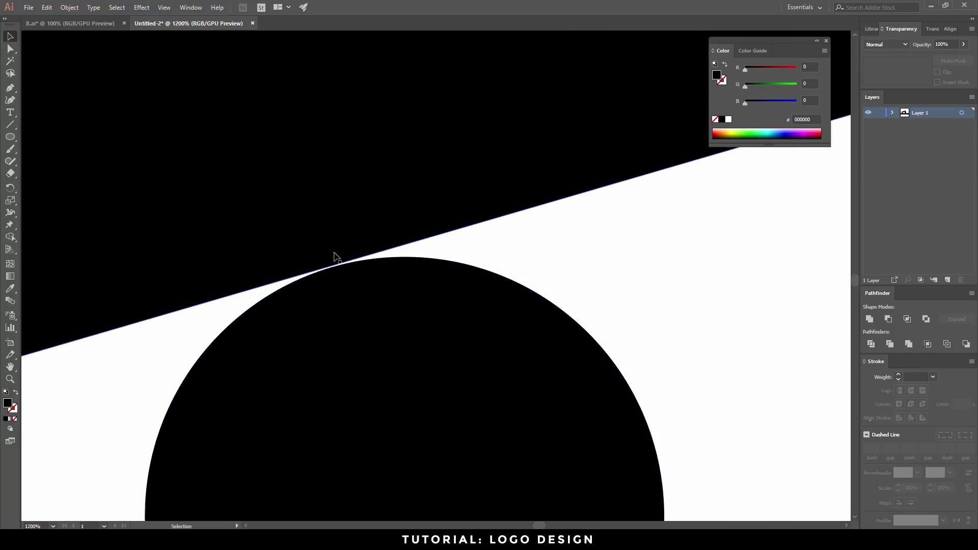
{"action": "scroll", "coordinate": [337, 256], "scroll_direction": "up", "scroll_amount": 2}
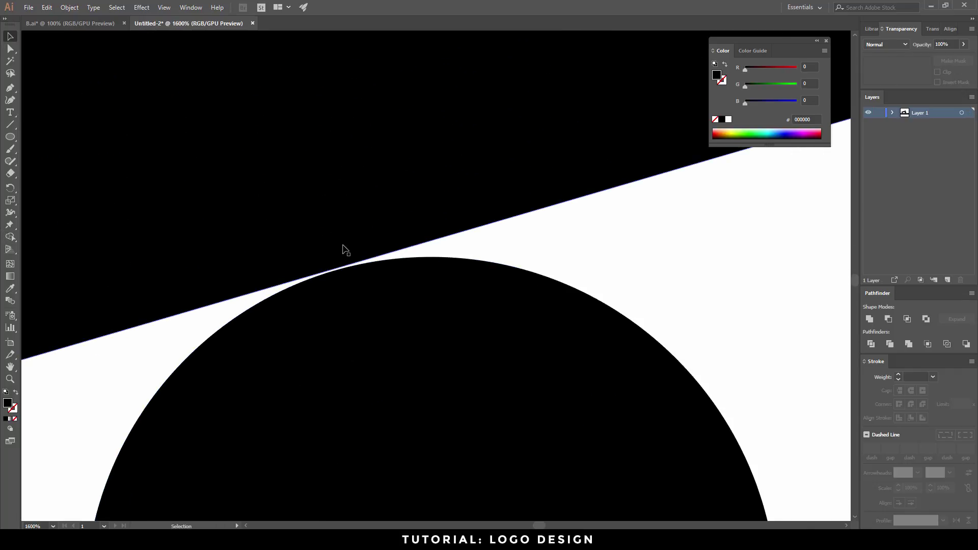
{"action": "left_click", "coordinate": [371, 251]}
{"action": "scroll", "coordinate": [349, 285], "scroll_direction": "down", "scroll_amount": 4}
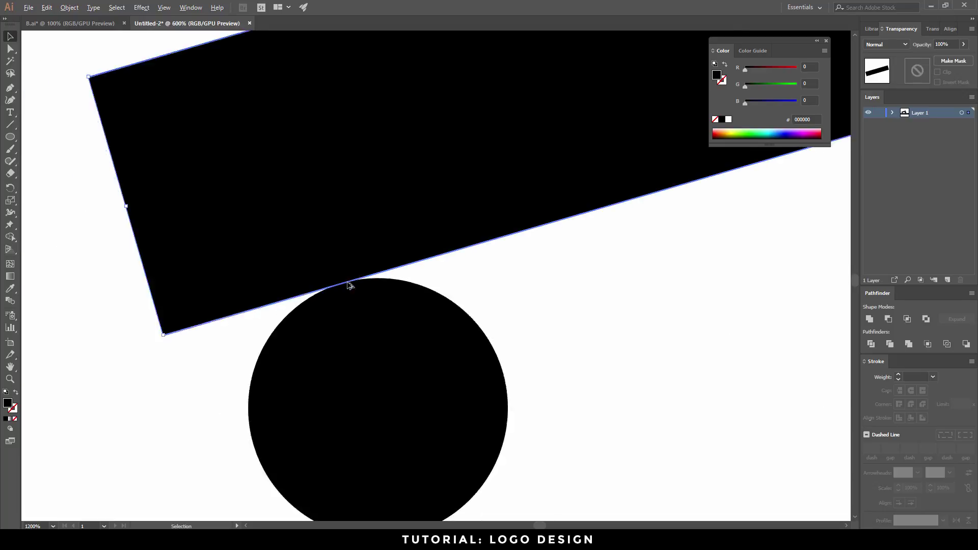
{"action": "scroll", "coordinate": [349, 285], "scroll_direction": "down", "scroll_amount": 5}
{"action": "key", "text": "ctrl+equal"}
{"action": "left_click", "coordinate": [739, 264]}
- Fill the enclosed gap between the two circles and the two bars with black using the Shape Builder
{"action": "left_click_drag", "start_coordinate": [315, 179], "coordinate": [644, 426]}
{"action": "key", "text": "shift+m"}
{"action": "left_click", "coordinate": [369, 306]}
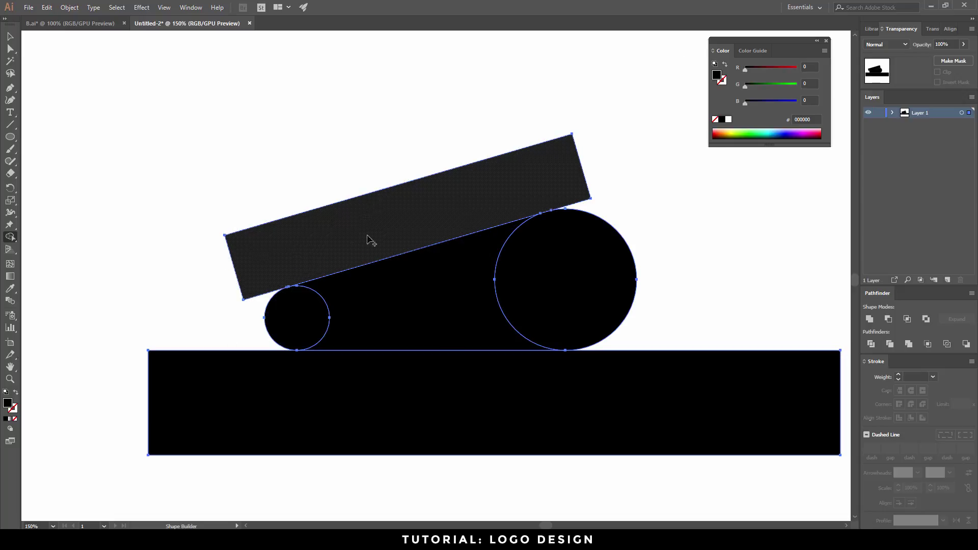
{"action": "left_click", "coordinate": [10, 36]}
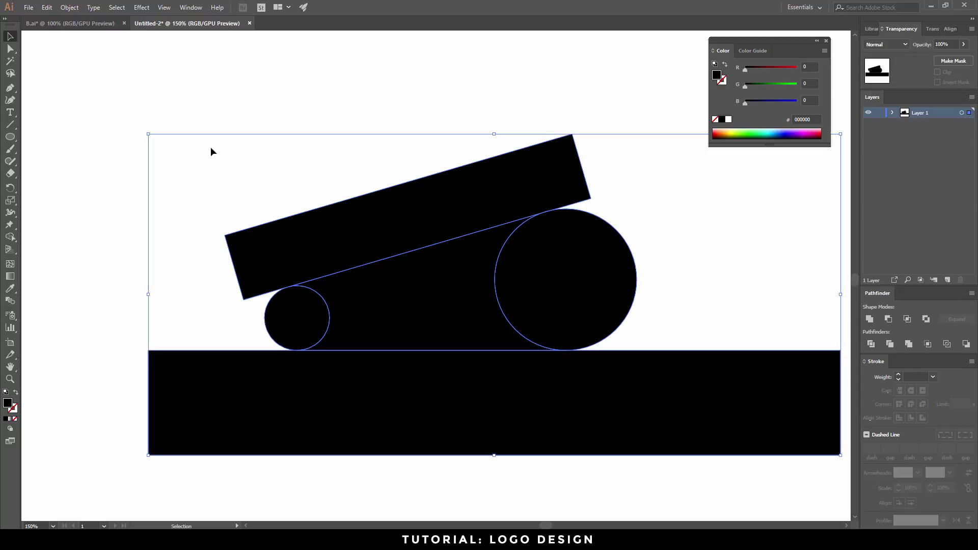
- Delete the wide bottom rectangle and move the tilted bar away to the artboard's upper-right corner
{"action": "scroll", "coordinate": [211, 151], "scroll_direction": "down", "scroll_amount": 1}
{"action": "left_click", "coordinate": [363, 362]}
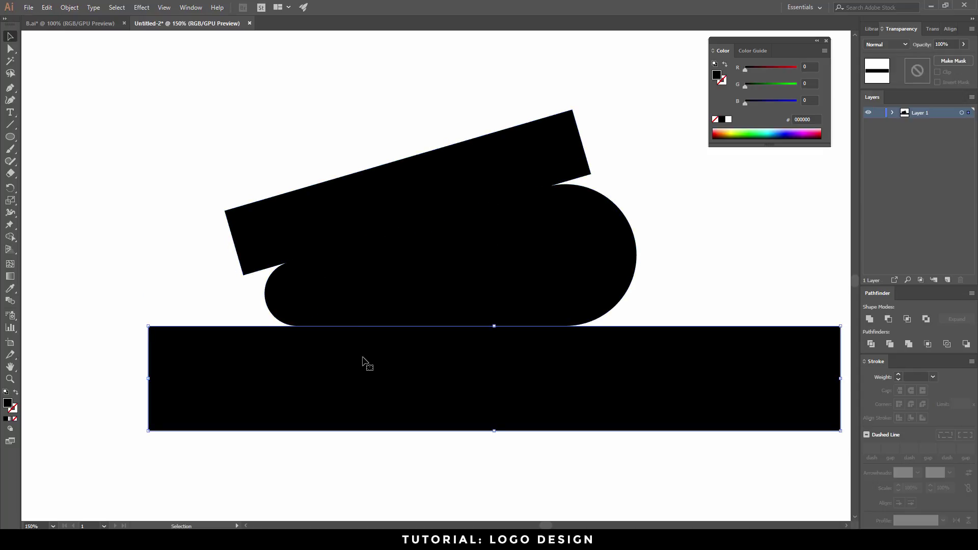
{"action": "key", "text": "Delete"}
{"action": "scroll", "coordinate": [363, 362], "scroll_direction": "up", "scroll_amount": 2}
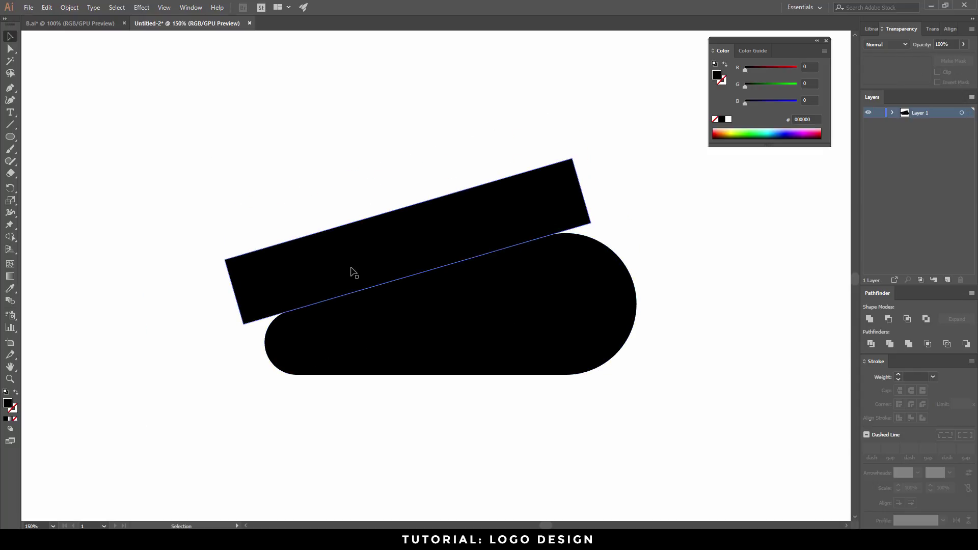
{"action": "scroll", "coordinate": [343, 261], "scroll_direction": "down", "scroll_amount": 2}
{"action": "left_click_drag", "start_coordinate": [364, 259], "coordinate": [569, 64]}
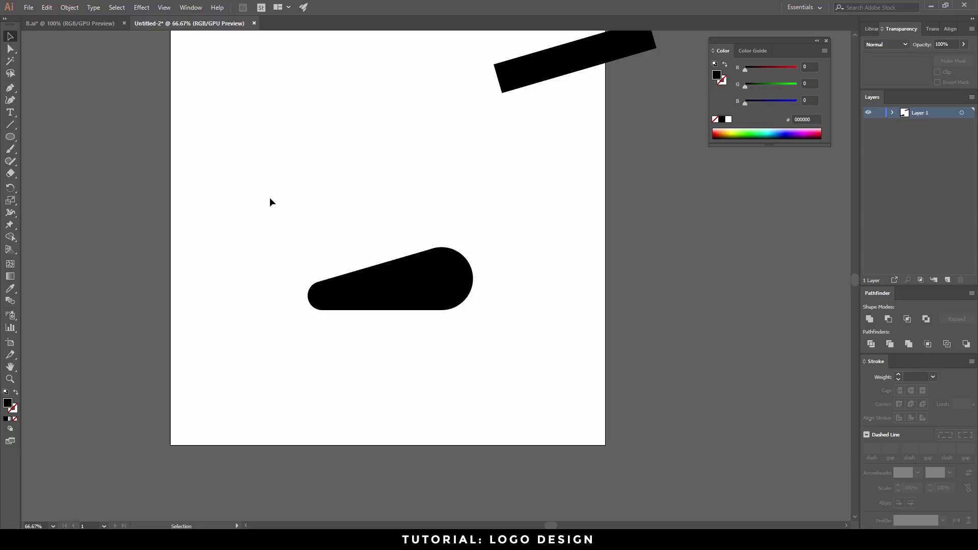
- Duplicate the complete teardrop shape and place the copy above and slightly left of the original
{"action": "left_click_drag", "start_coordinate": [223, 185], "coordinate": [484, 393]}
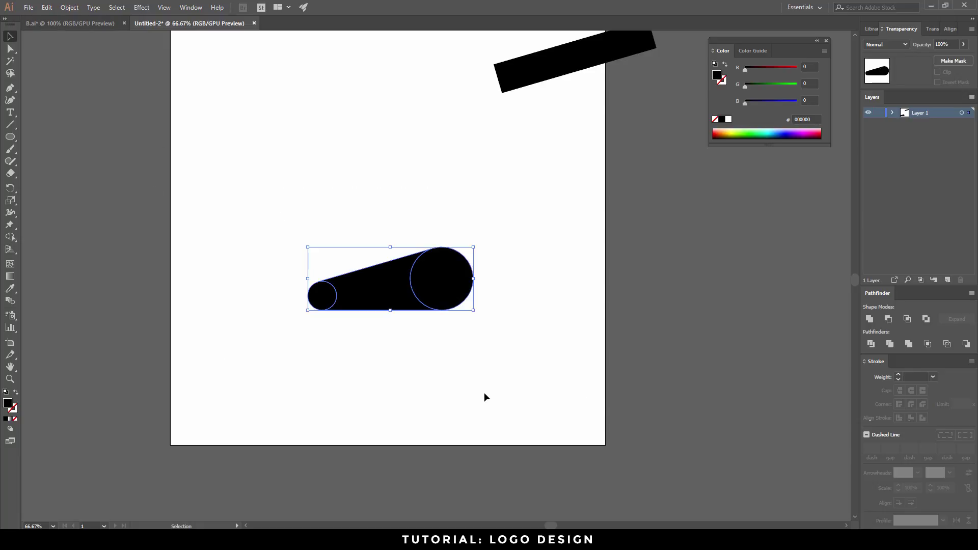
{"action": "left_click_drag", "start_coordinate": [399, 294], "coordinate": [360, 171]}
{"action": "left_click", "coordinate": [446, 412]}
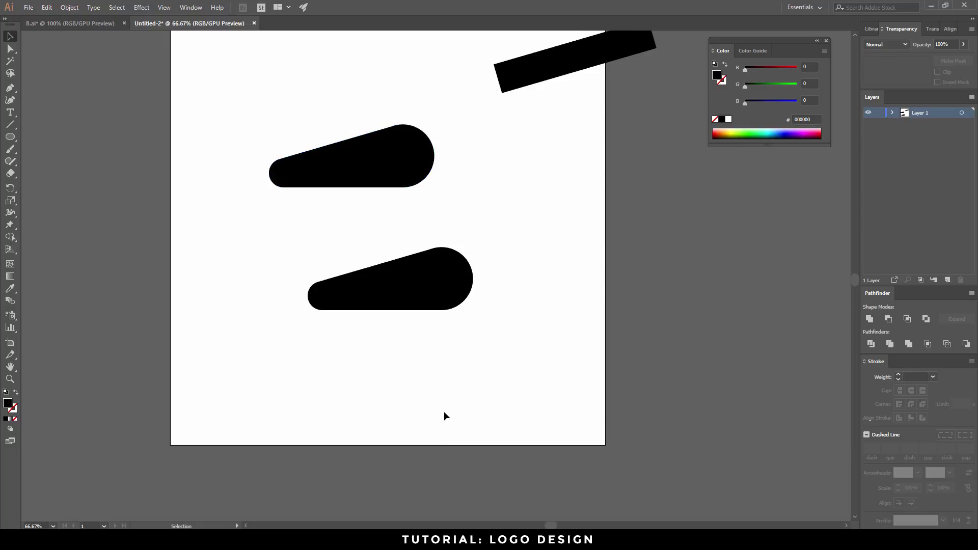
- Unite the upper teardrop copy's circles and filler piece into one single shape
{"action": "scroll", "coordinate": [445, 411], "scroll_direction": "up", "scroll_amount": 2}
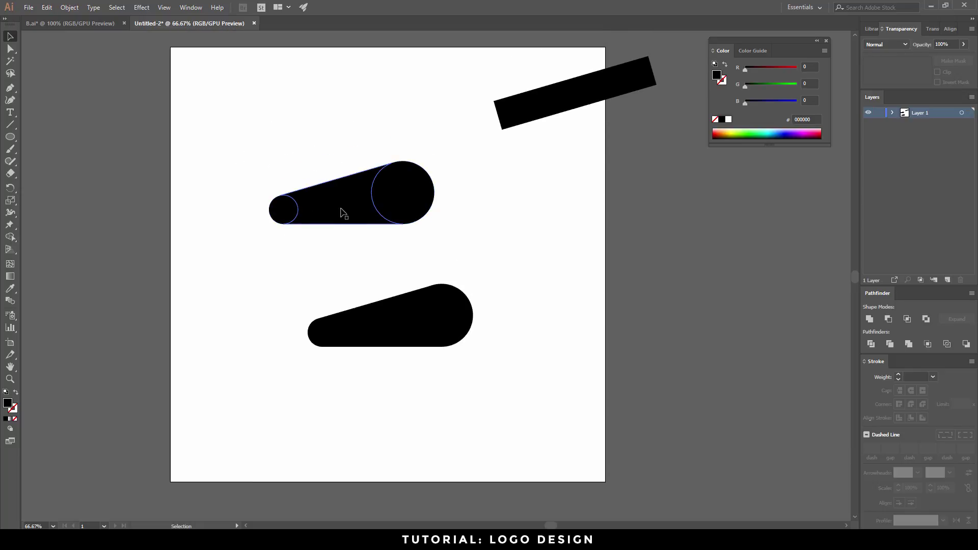
{"action": "left_click_drag", "start_coordinate": [233, 133], "coordinate": [450, 252]}
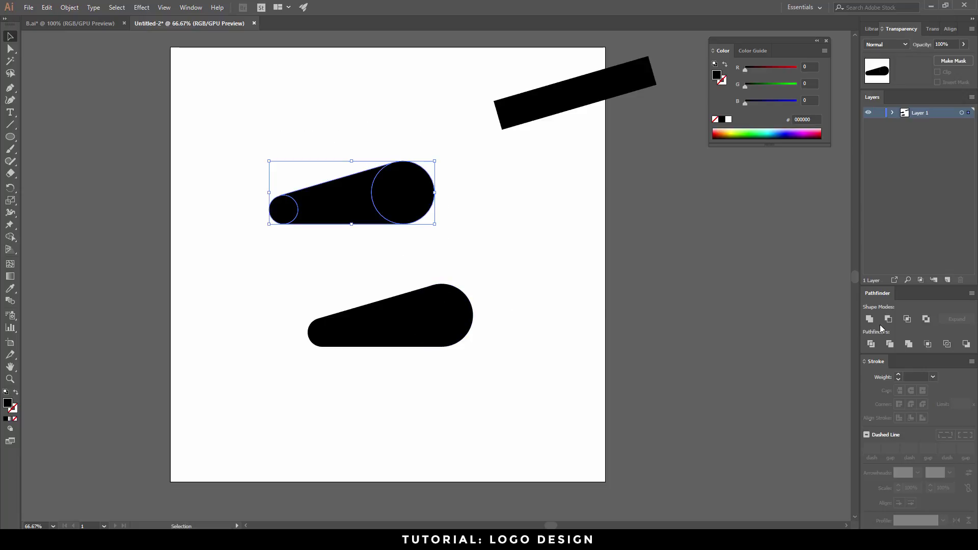
{"action": "left_click", "coordinate": [191, 7]}
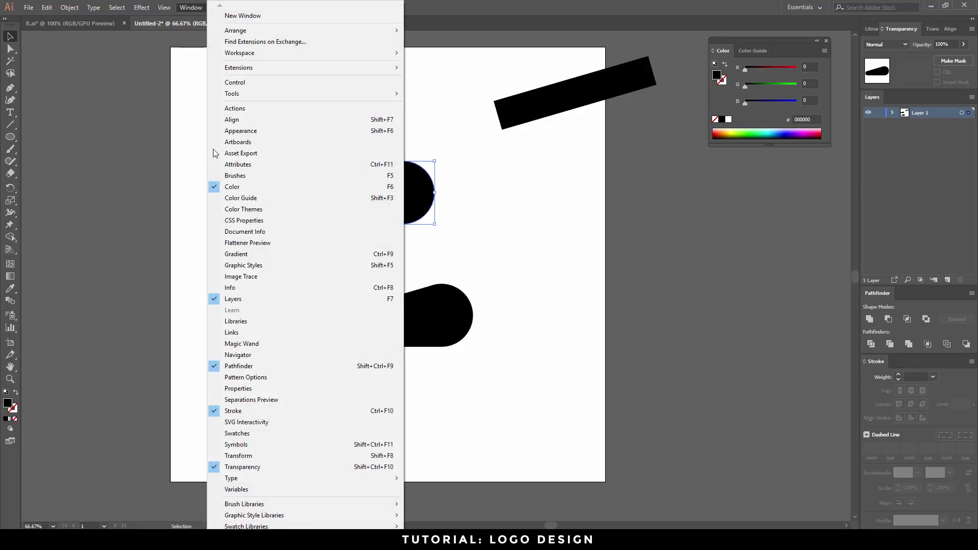
{"action": "left_click", "coordinate": [925, 328]}
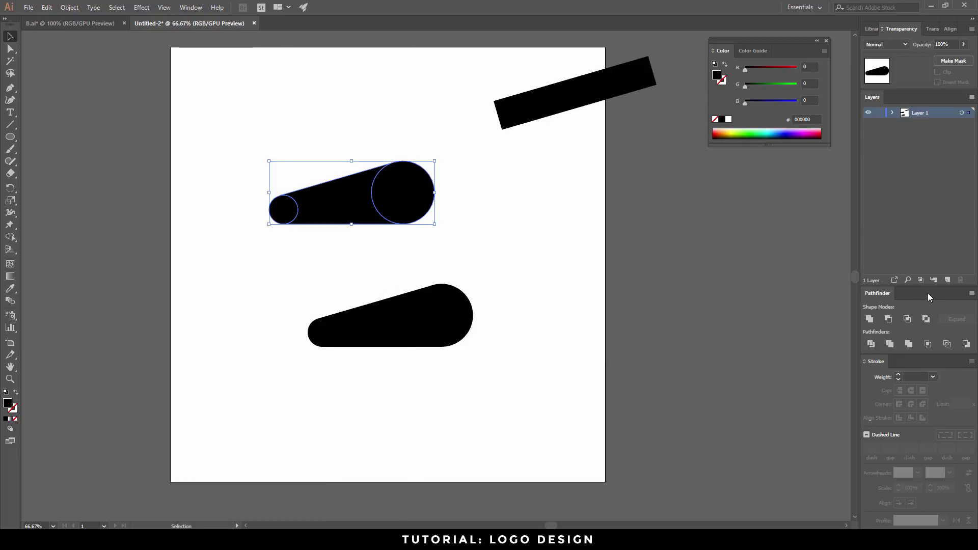
{"action": "left_click", "coordinate": [870, 320]}
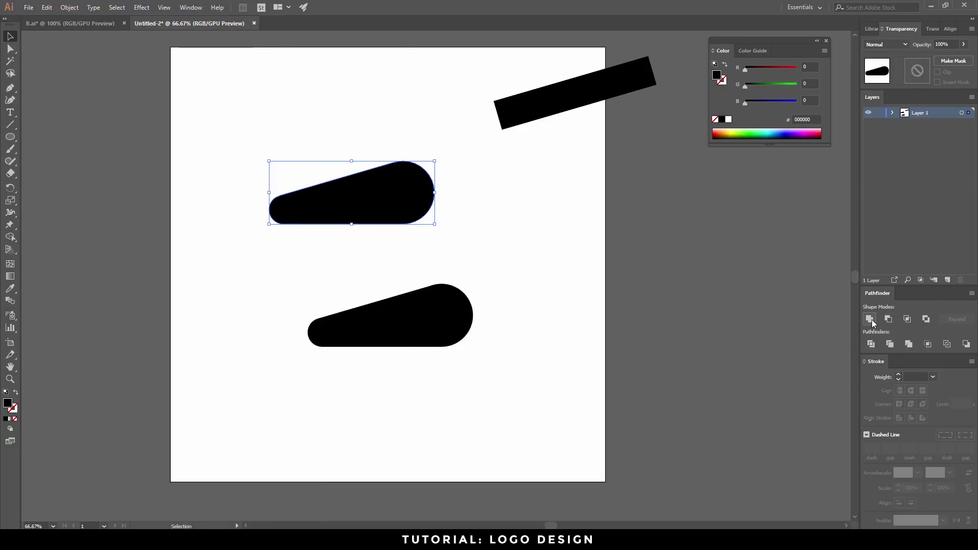
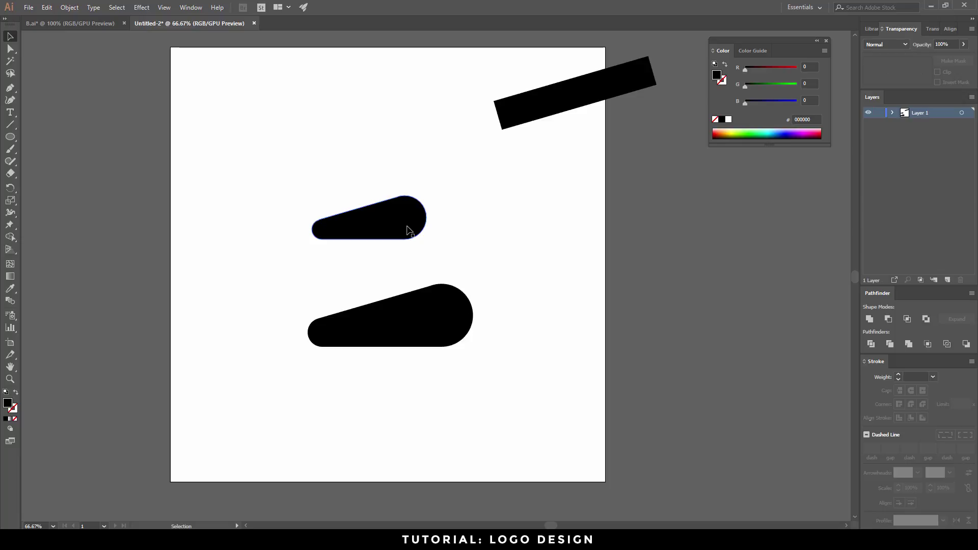
- Scale the upper teardrop to about three quarters of its original size and lay the tilted bar along the large teardrop's sloped edge
{"action": "left_click", "coordinate": [406, 214]}
{"action": "left_click_drag", "start_coordinate": [426, 239], "coordinate": [438, 248]}
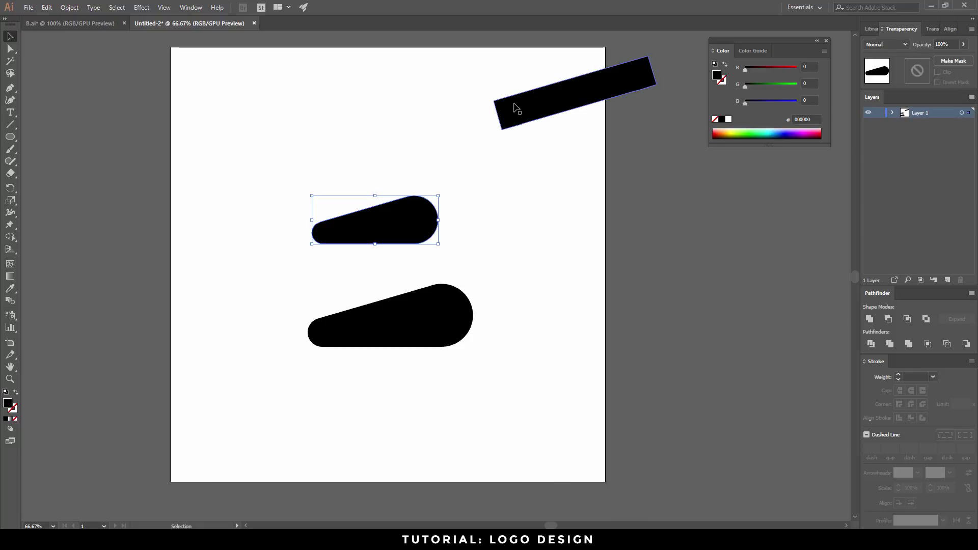
{"action": "left_click_drag", "start_coordinate": [536, 109], "coordinate": [346, 299]}
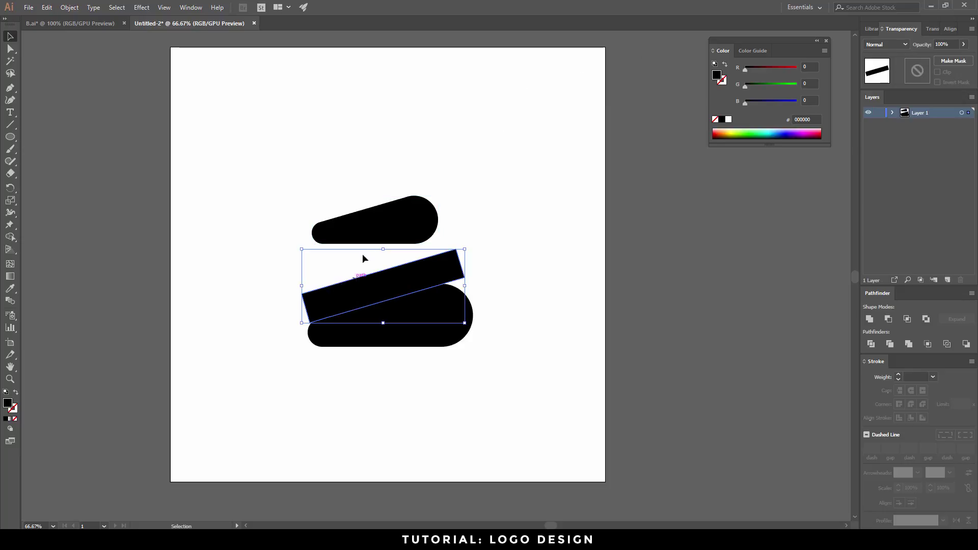
- Rotate the small teardrop parallel to the tilted bar and rest its flat lower edge on the bar's upper edge
{"action": "left_click", "coordinate": [382, 238]}
{"action": "scroll", "coordinate": [398, 253], "scroll_direction": "up", "scroll_amount": 2}
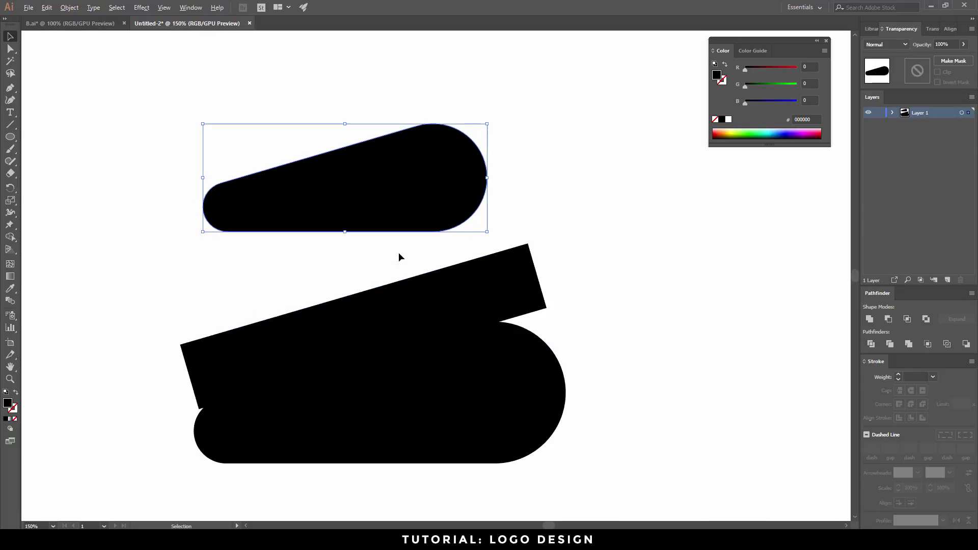
{"action": "left_click_drag", "start_coordinate": [430, 219], "coordinate": [428, 252]}
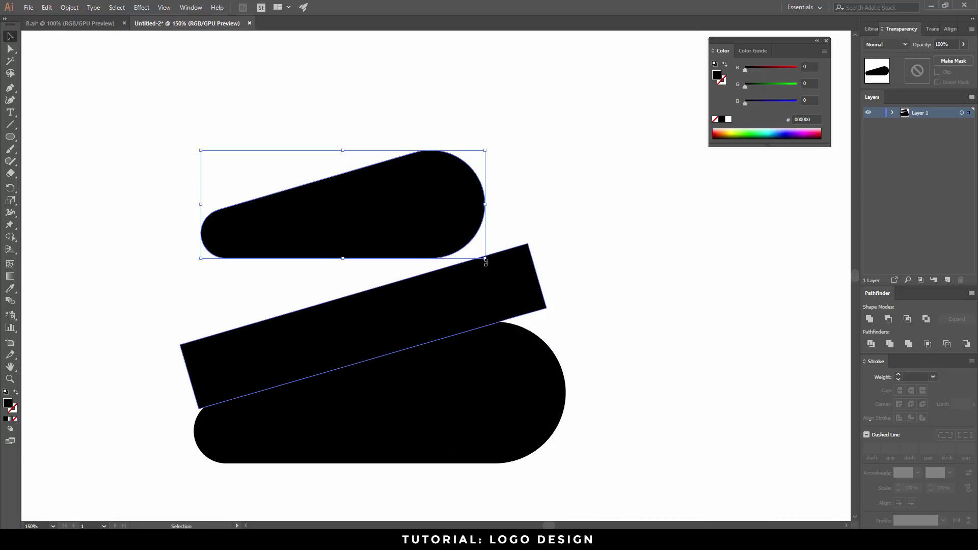
{"action": "left_click_drag", "start_coordinate": [486, 260], "coordinate": [484, 224]}
{"action": "left_click_drag", "start_coordinate": [430, 194], "coordinate": [424, 226]}
{"action": "mouse_move", "coordinate": [494, 261]}
{"action": "left_mouse_down"}
{"action": "mouse_move", "coordinate": [512, 258]}
{"action": "mouse_move", "coordinate": [496, 260]}
{"action": "left_mouse_up"}
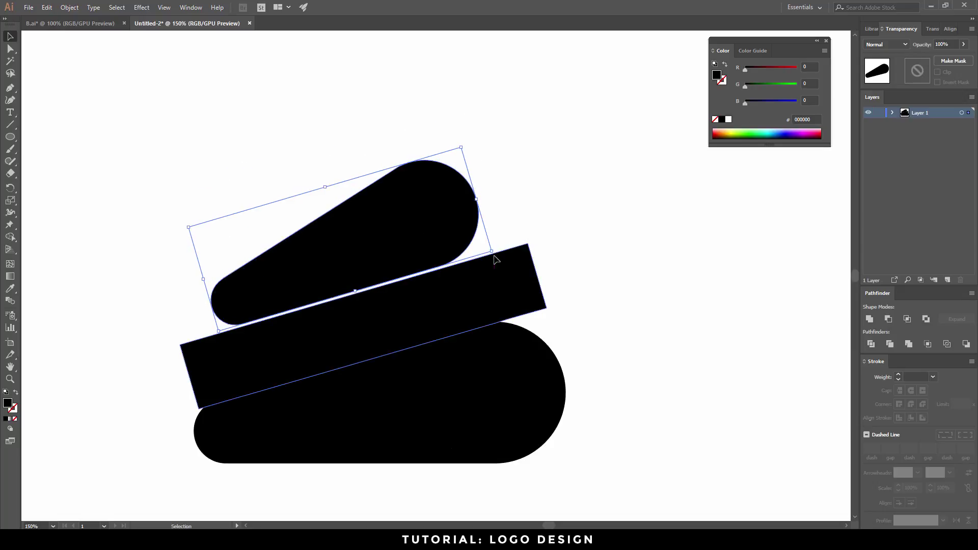
{"action": "left_click_drag", "start_coordinate": [417, 242], "coordinate": [418, 246]}
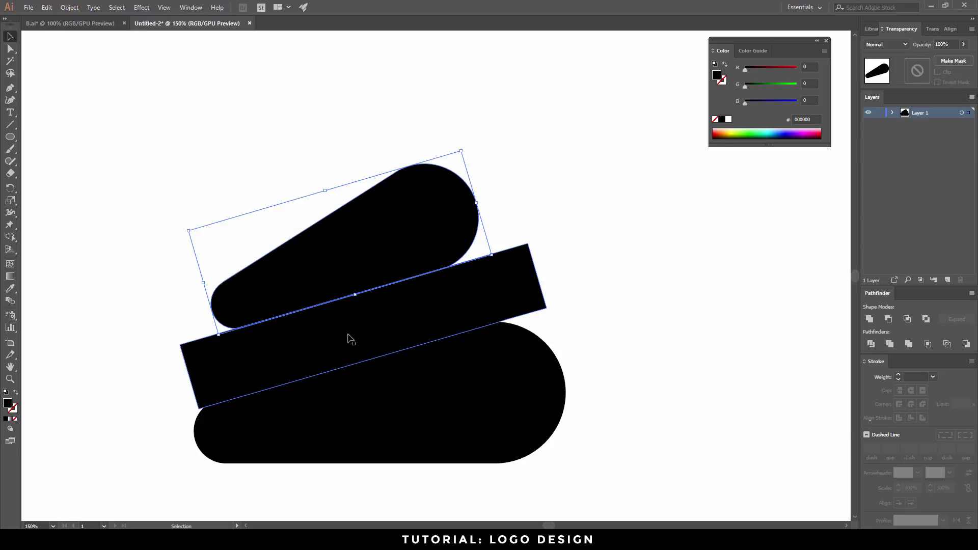
- Delete the tilted spacer bar between the two teardrops
{"action": "left_click", "coordinate": [206, 368]}
{"action": "key", "text": "Delete"}
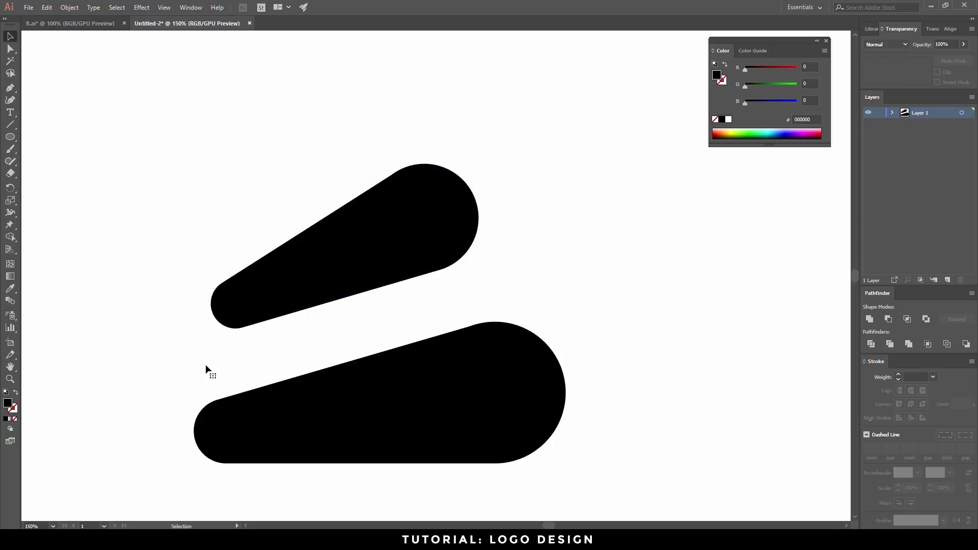
- Nudge the small teardrop straight down to narrow the gap between it and the large teardrop
{"action": "key", "text": "ctrl+minus"}
{"action": "key", "text": "ctrl+minus"}
{"action": "key", "text": "ctrl+minus"}
{"action": "key", "text": "ctrl+1"}
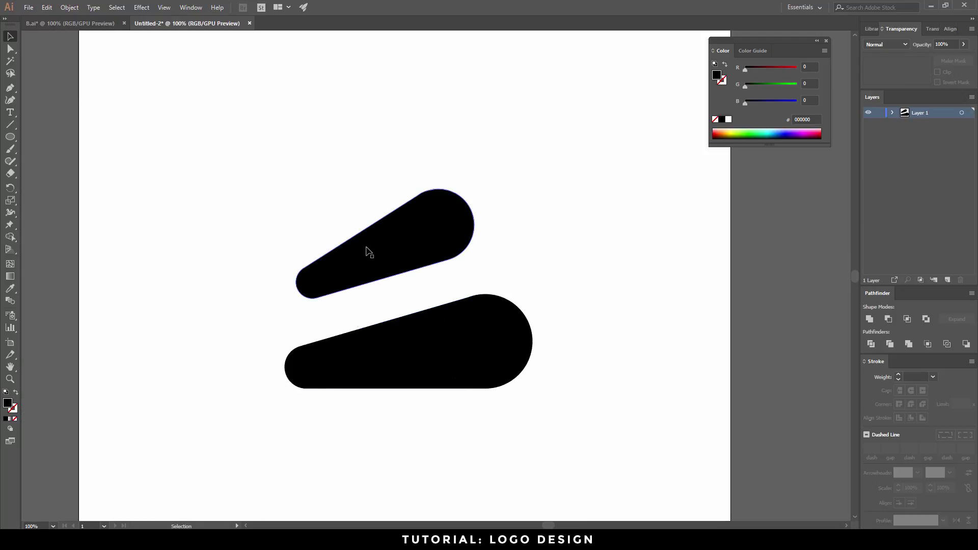
{"action": "left_click_drag", "start_coordinate": [328, 205], "coordinate": [402, 352]}
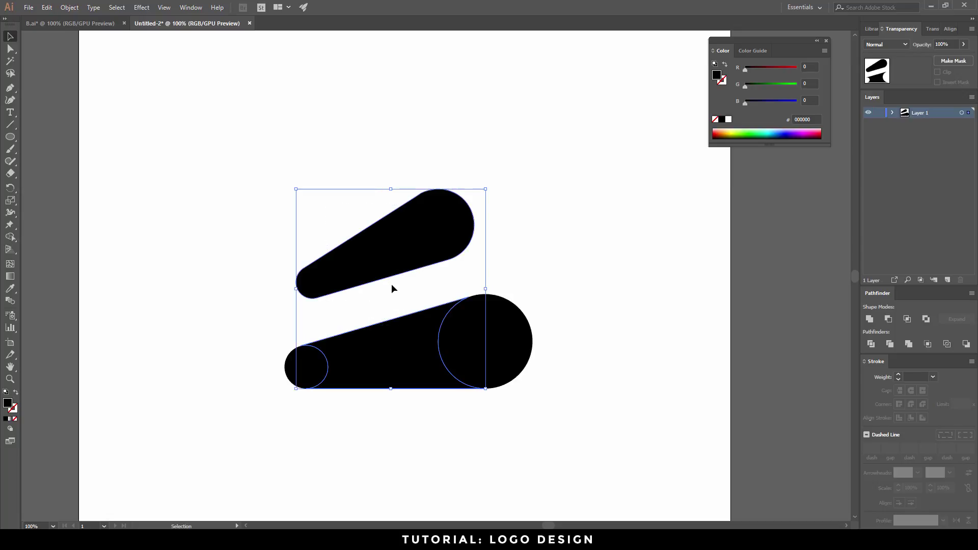
{"action": "left_click", "coordinate": [392, 285]}
{"action": "left_click", "coordinate": [384, 258]}
{"action": "key", "text": "Down"}
{"action": "key", "text": "Down"}
{"action": "key", "text": "Down"}
{"action": "key", "text": "Down"}
{"action": "key", "text": "Down"}
{"action": "key", "text": "Down"}
{"action": "key", "text": "Down"}
{"action": "key", "text": "Down"}
{"action": "key", "text": "Down"}
{"action": "key", "text": "Down"}
{"action": "key", "text": "Down"}
{"action": "key", "text": "Down"}
{"action": "key", "text": "Down"}
{"action": "key", "text": "Down"}
{"action": "key", "text": "Down"}
{"action": "key", "text": "Down"}
{"action": "key", "text": "Down"}
{"action": "key", "text": "Down"}
{"action": "key", "text": "Down"}
{"action": "key", "text": "Down"}
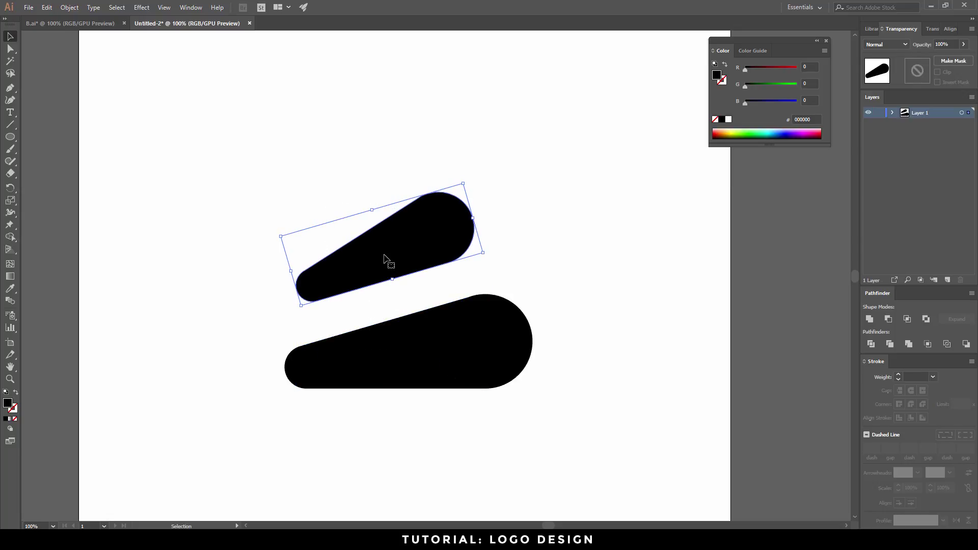
{"action": "key", "text": "Down"}
{"action": "key", "text": "Down"}
{"action": "key", "text": "Down"}
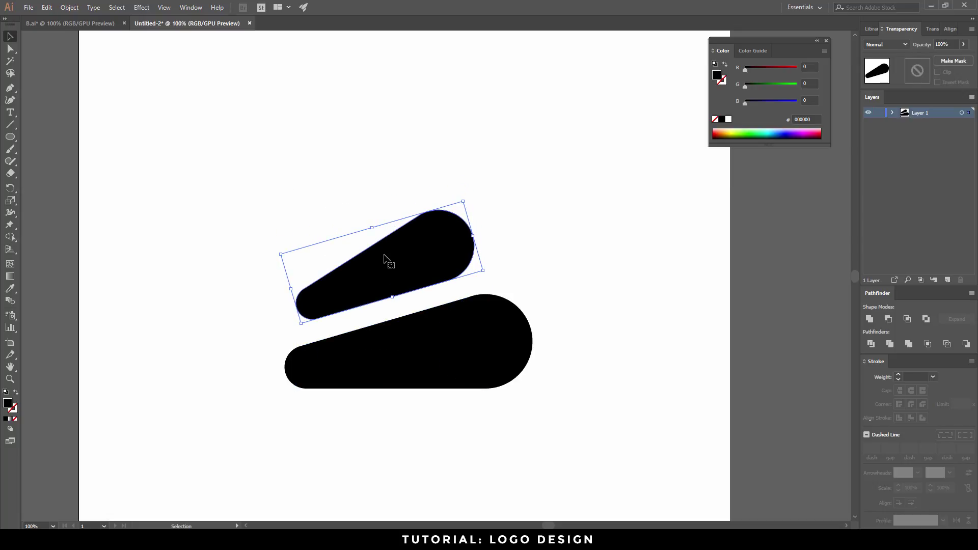
{"action": "key", "text": "Down"}
{"action": "key", "text": "Down"}
{"action": "key", "text": "Down"}
{"action": "key", "text": "Down"}
{"action": "key", "text": "Down"}
{"action": "key", "text": "Down"}
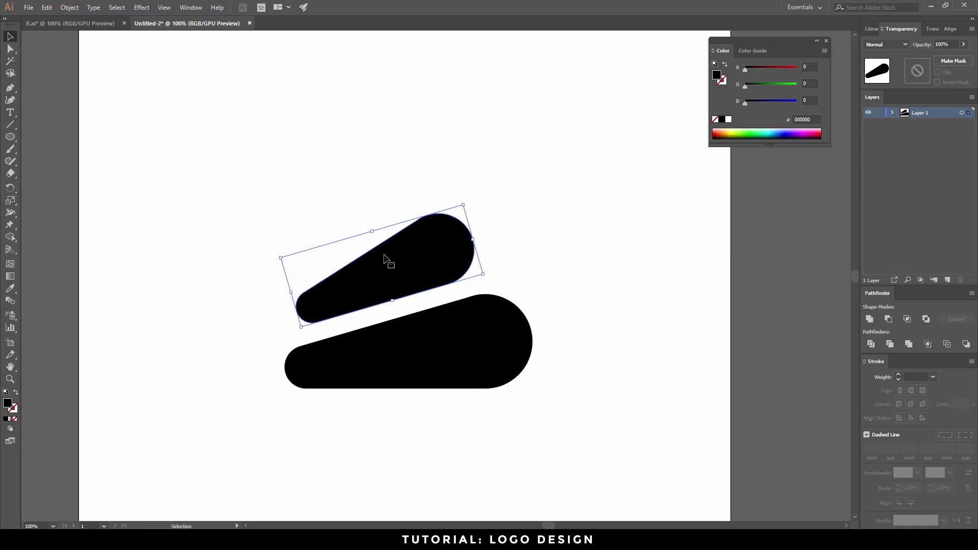
{"action": "key", "text": "Up"}
{"action": "key", "text": "Up"}
{"action": "key", "text": "Up"}
{"action": "key", "text": "Up"}
{"action": "key", "text": "Up"}
{"action": "key", "text": "Up"}
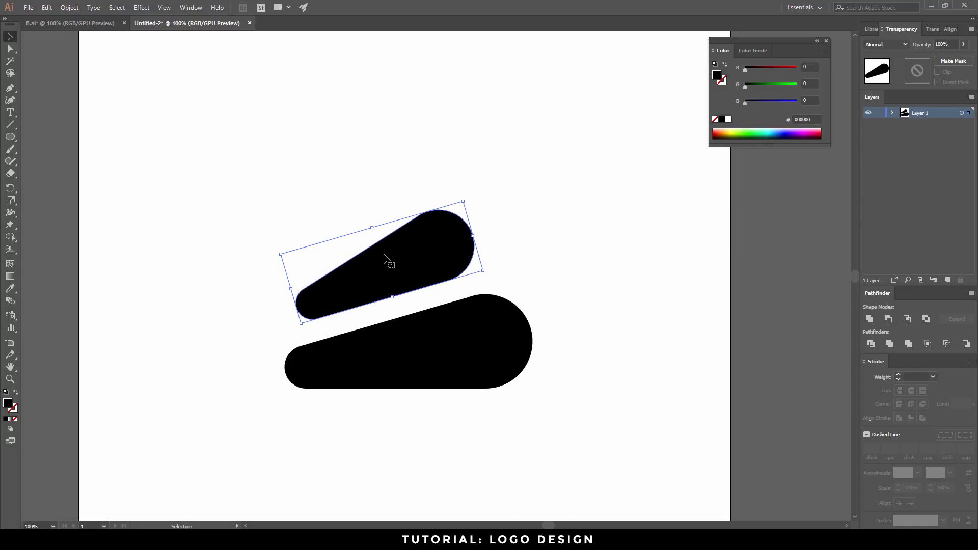
- Move the small teardrop left until its narrow end lines up vertically with the large teardrop's narrow end
{"action": "left_click", "coordinate": [209, 321]}
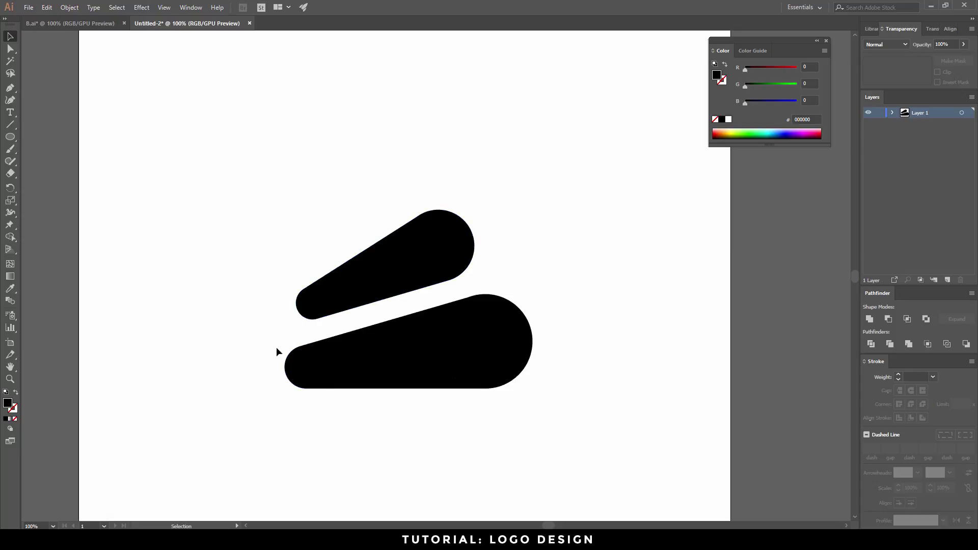
{"action": "left_click", "coordinate": [316, 307]}
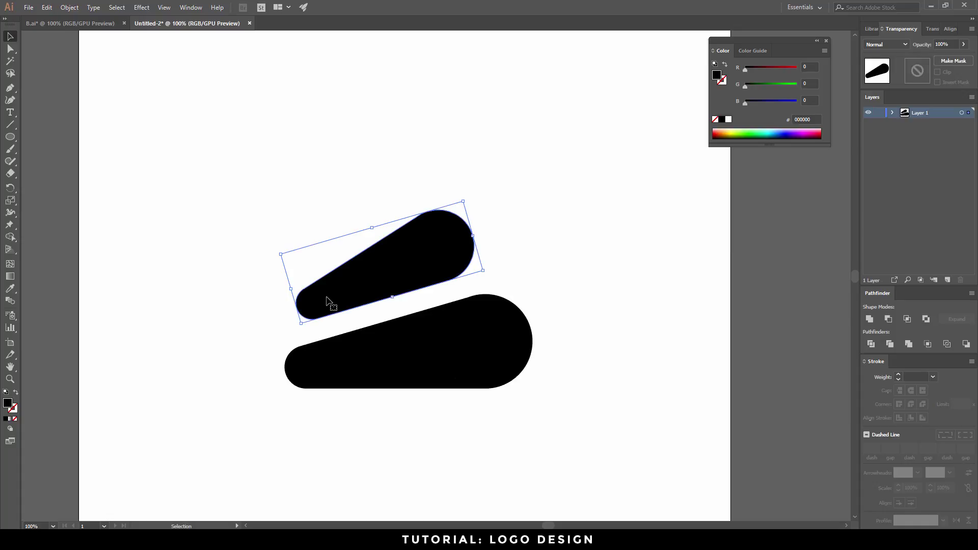
{"action": "left_click_drag", "start_coordinate": [328, 301], "coordinate": [316, 300]}
{"action": "left_click", "coordinate": [238, 317]}
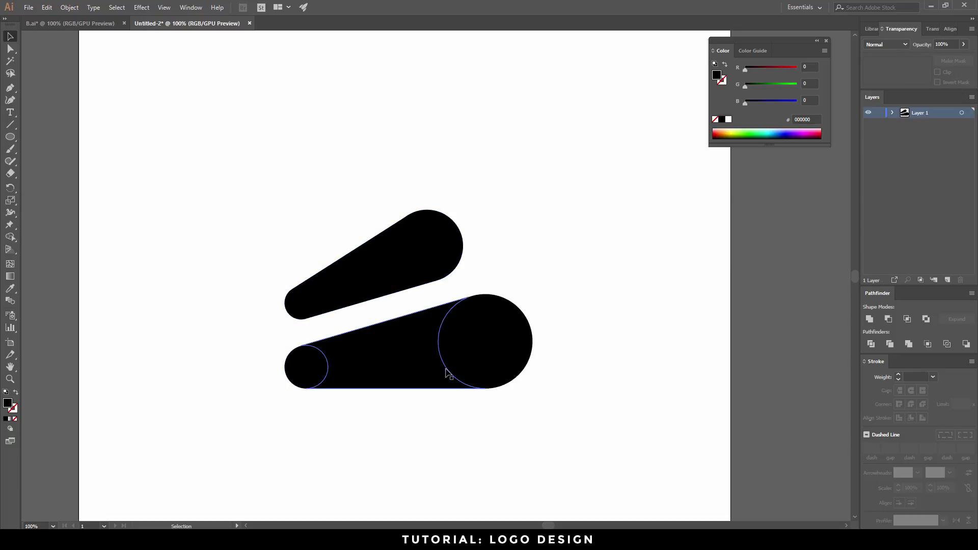
- Compare the two teardrops with the sketch and finished logo in B.ai, and return to the untitled document
{"action": "left_click", "coordinate": [100, 26]}
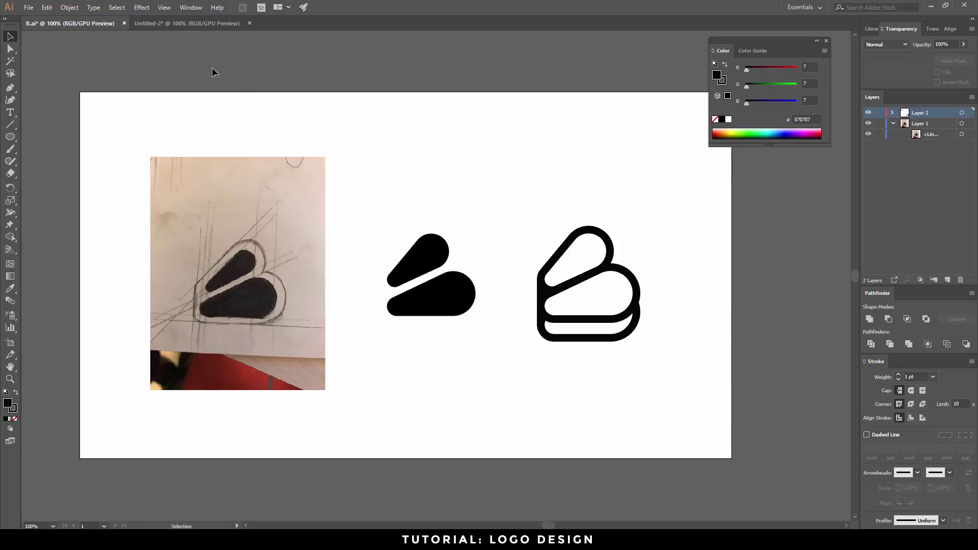
{"action": "key", "text": "ctrl+Tab"}
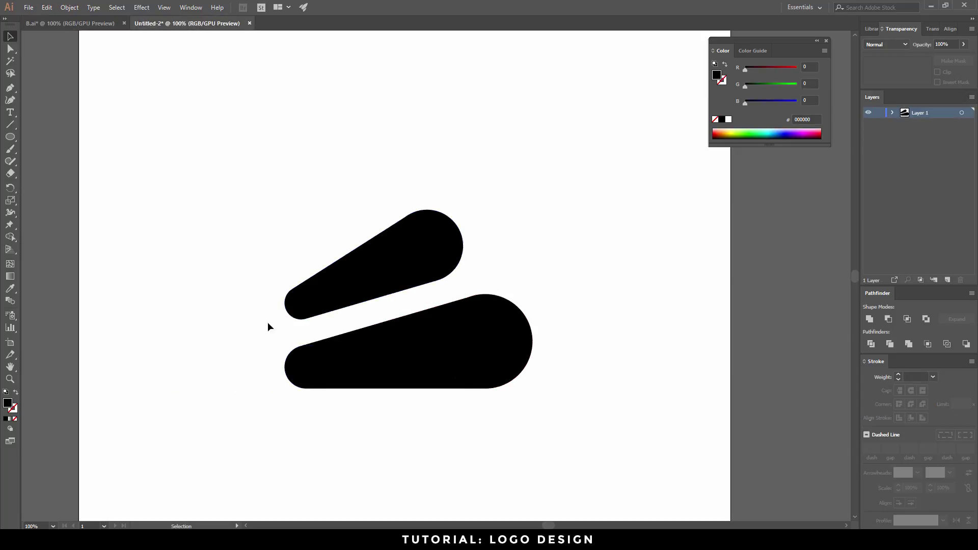
{"action": "key", "text": "ctrl+Tab"}
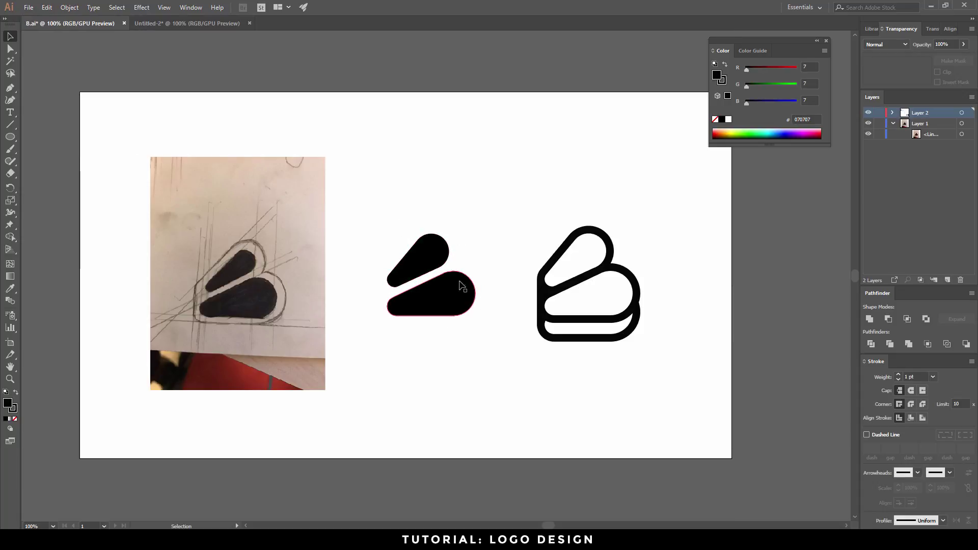
{"action": "left_click", "coordinate": [206, 23]}
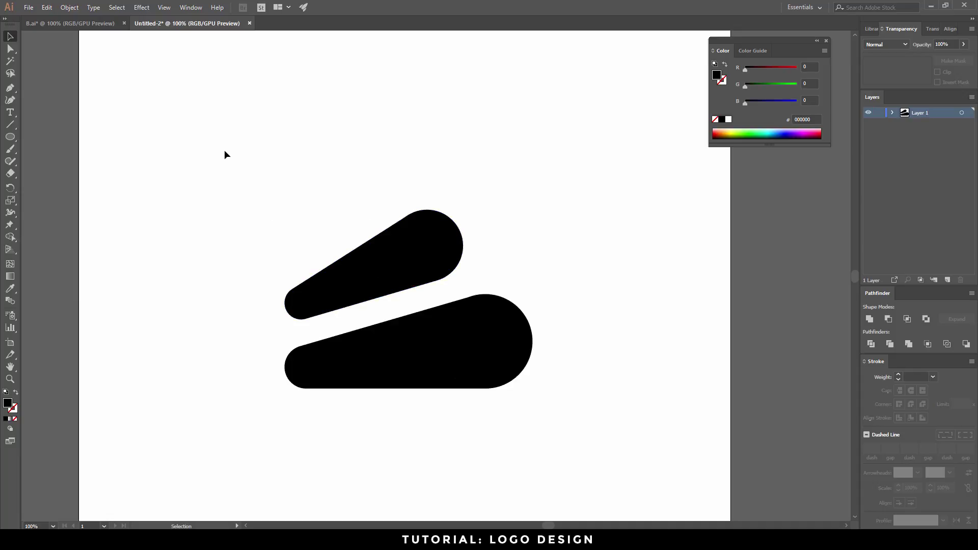
- Unite the overlapping pieces of both teardrops so the large one becomes a clean single outline too
{"action": "left_click_drag", "start_coordinate": [225, 149], "coordinate": [579, 411]}
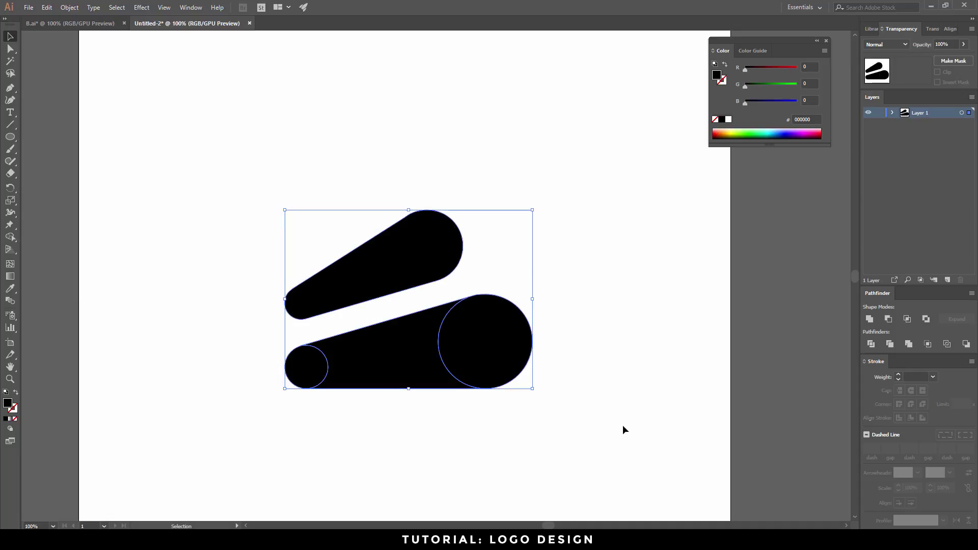
{"action": "left_click", "coordinate": [869, 320]}
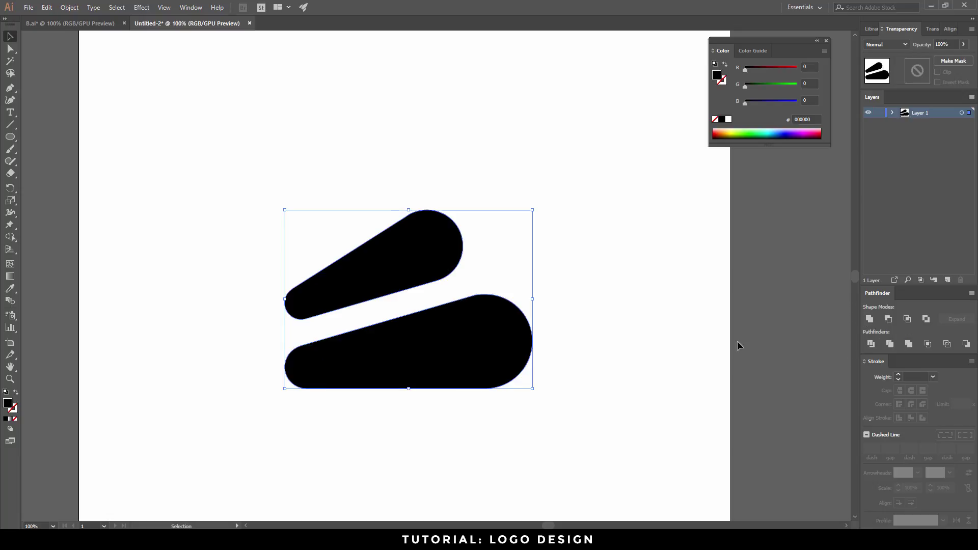
{"action": "left_click", "coordinate": [628, 340]}
{"action": "left_click_drag", "start_coordinate": [276, 207], "coordinate": [517, 398]}
{"action": "left_click", "coordinate": [190, 7]}
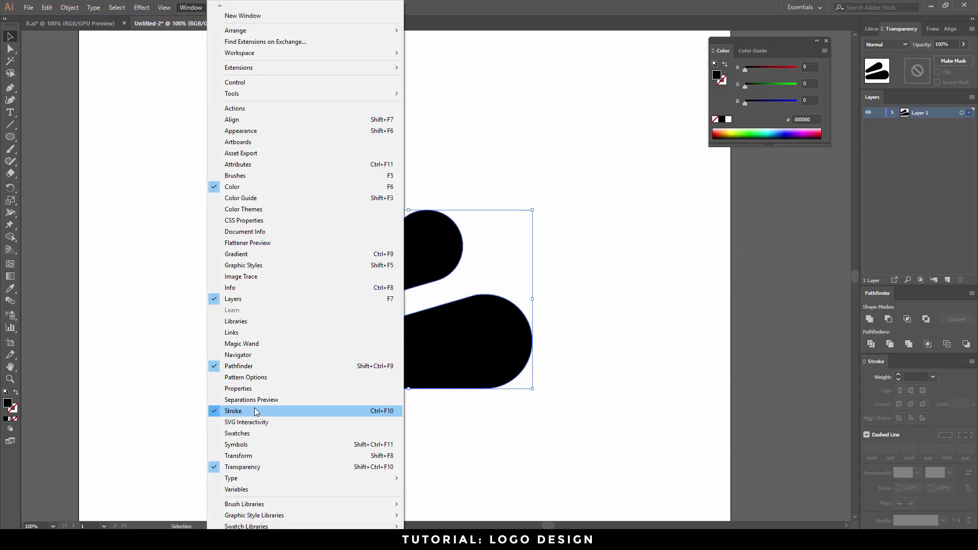
{"action": "left_click", "coordinate": [671, 228]}
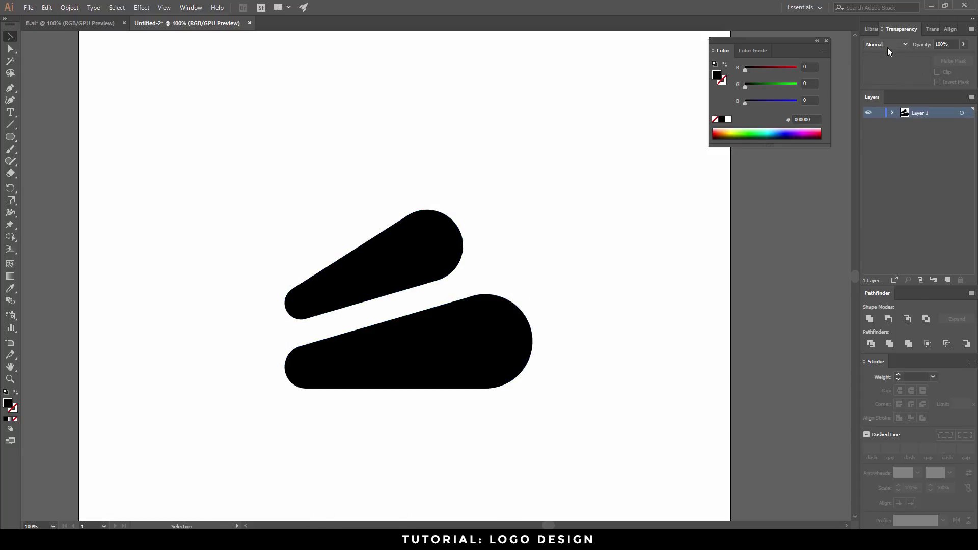
{"action": "left_click", "coordinate": [899, 375]}
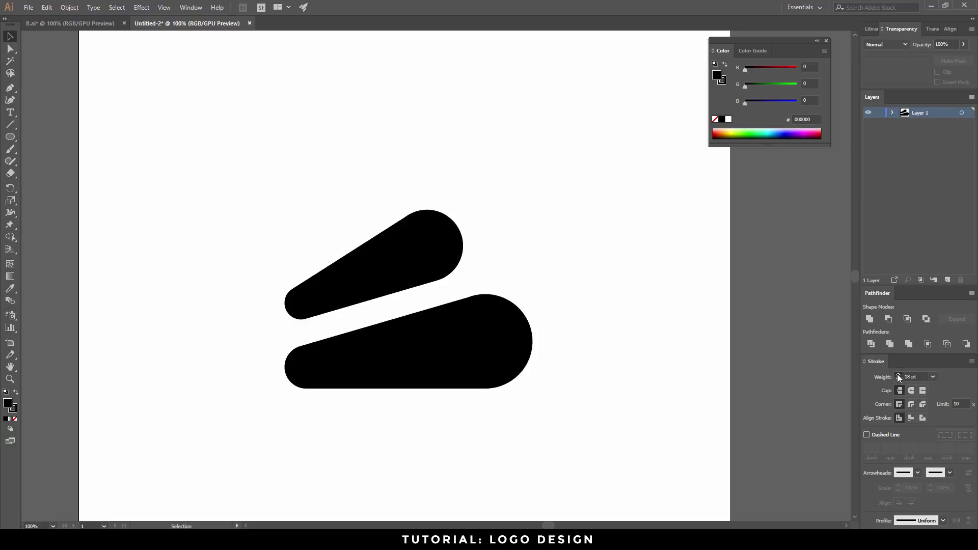
- Give both teardrops a black 14 pt stroke aligned to the outside of their outlines
{"action": "left_click_drag", "start_coordinate": [645, 355], "coordinate": [318, 203]}
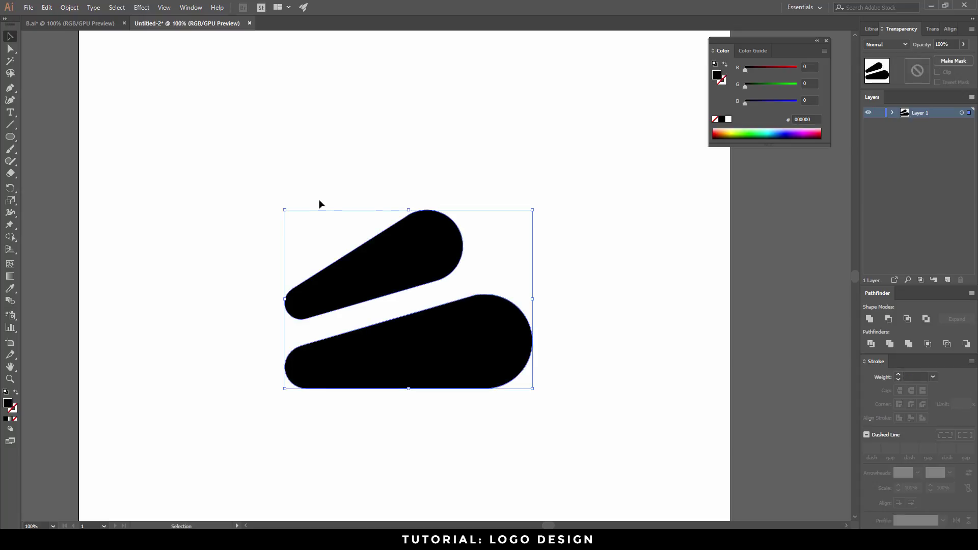
{"action": "left_click", "coordinate": [898, 375]}
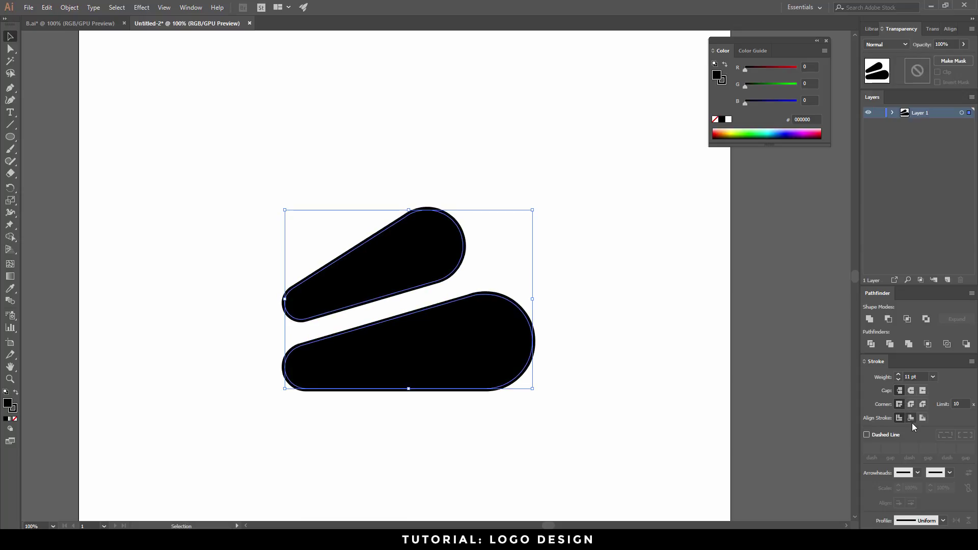
{"action": "left_click", "coordinate": [922, 417]}
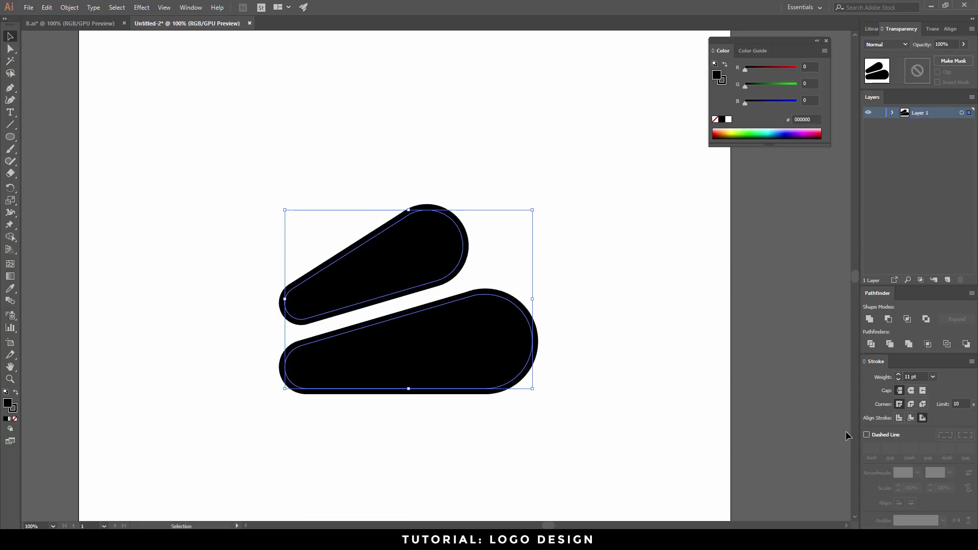
{"action": "left_click", "coordinate": [898, 375]}
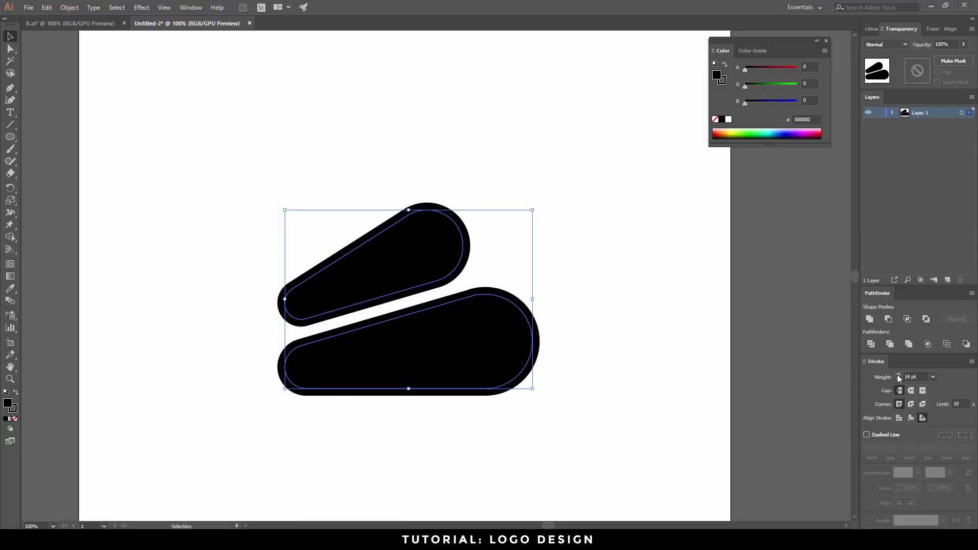
- Increase the outside stroke weight of both teardrops to 48 pt so the strokes overlap
{"action": "left_click", "coordinate": [898, 376]}
{"action": "left_click", "coordinate": [898, 376]}
{"action": "left_click", "coordinate": [898, 375]}
{"action": "left_click", "coordinate": [898, 375]}
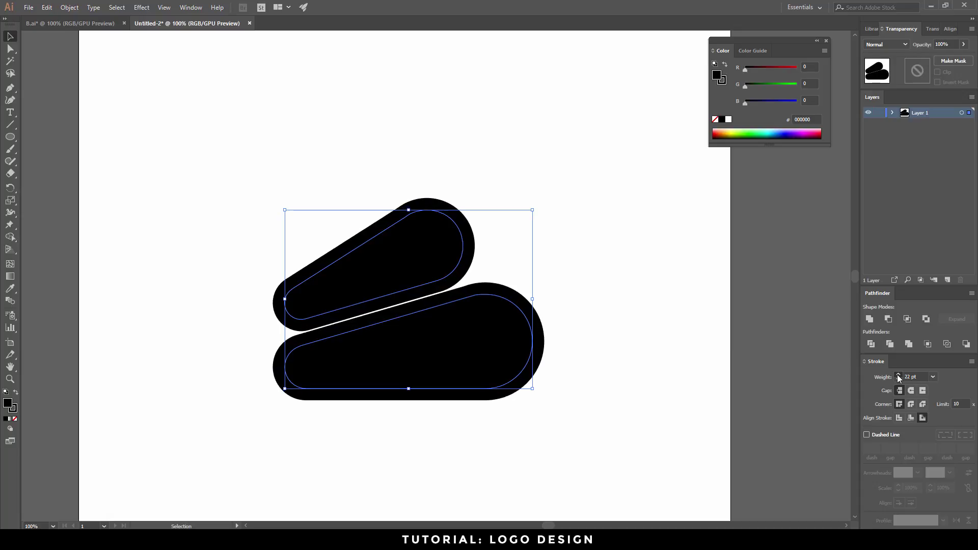
{"action": "left_click", "coordinate": [898, 375]}
{"action": "left_click", "coordinate": [898, 375]}
{"action": "left_click", "coordinate": [898, 375]}
{"action": "left_click", "coordinate": [898, 375]}
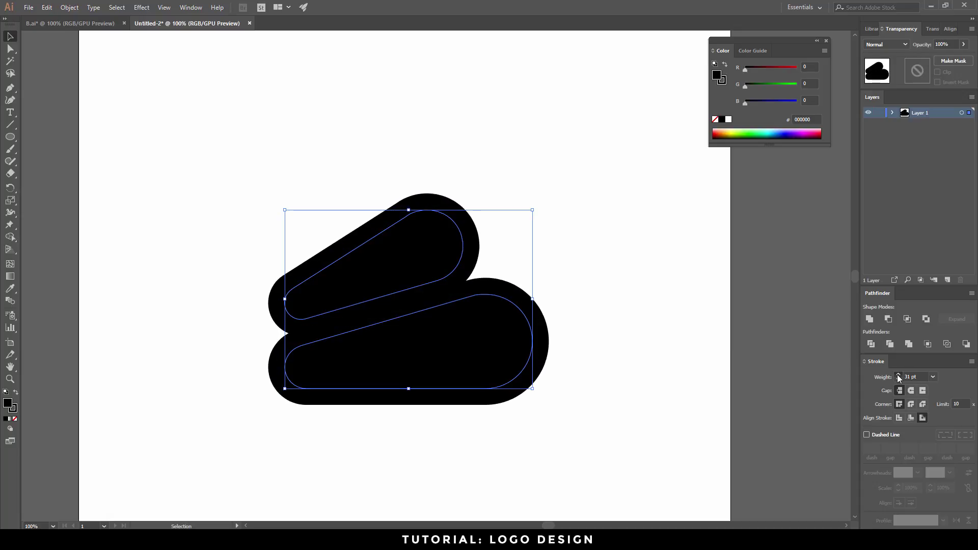
{"action": "left_click", "coordinate": [898, 376]}
{"action": "left_click", "coordinate": [897, 376]}
{"action": "left_click", "coordinate": [898, 375]}
{"action": "left_click", "coordinate": [898, 375]}
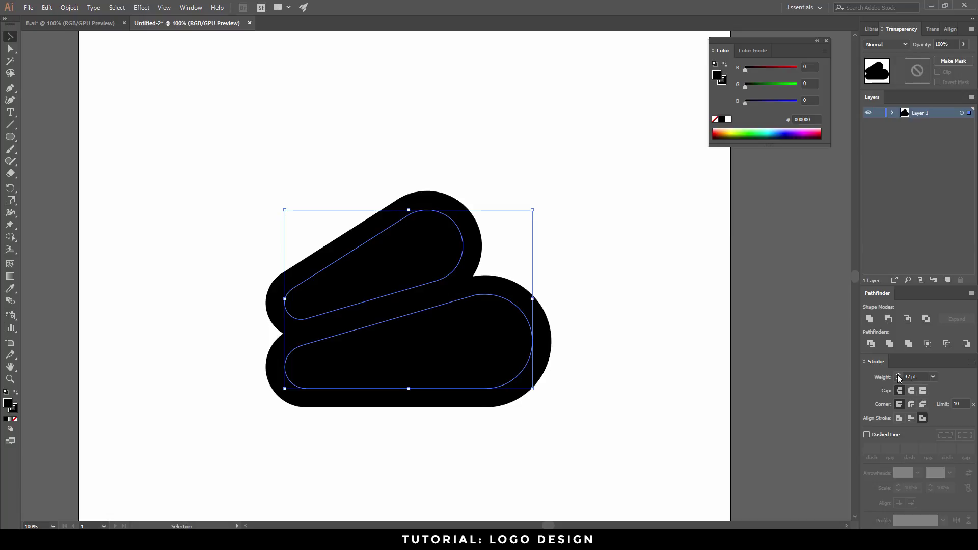
{"action": "left_click", "coordinate": [898, 375]}
{"action": "left_click", "coordinate": [898, 375]}
{"action": "left_click", "coordinate": [898, 375]}
{"action": "left_click", "coordinate": [898, 376]}
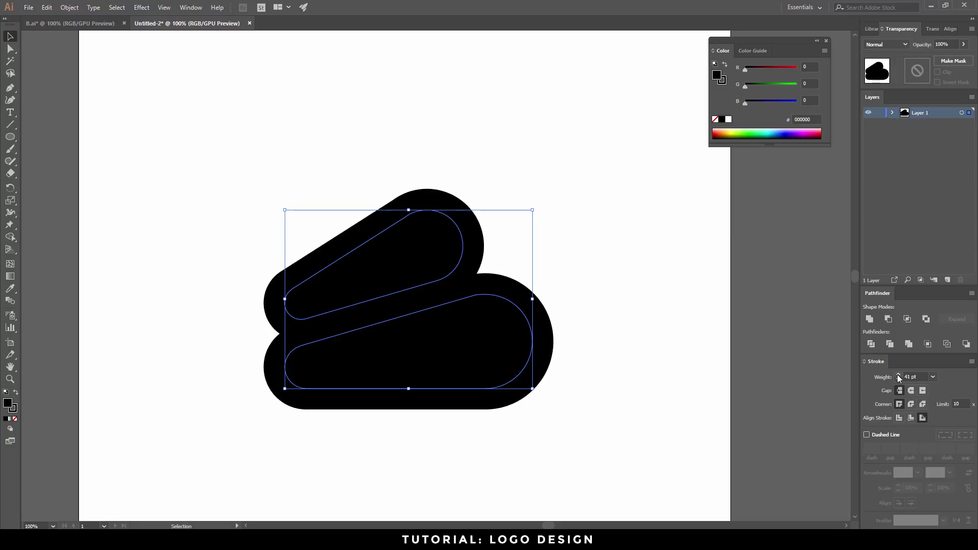
{"action": "left_click", "coordinate": [898, 375]}
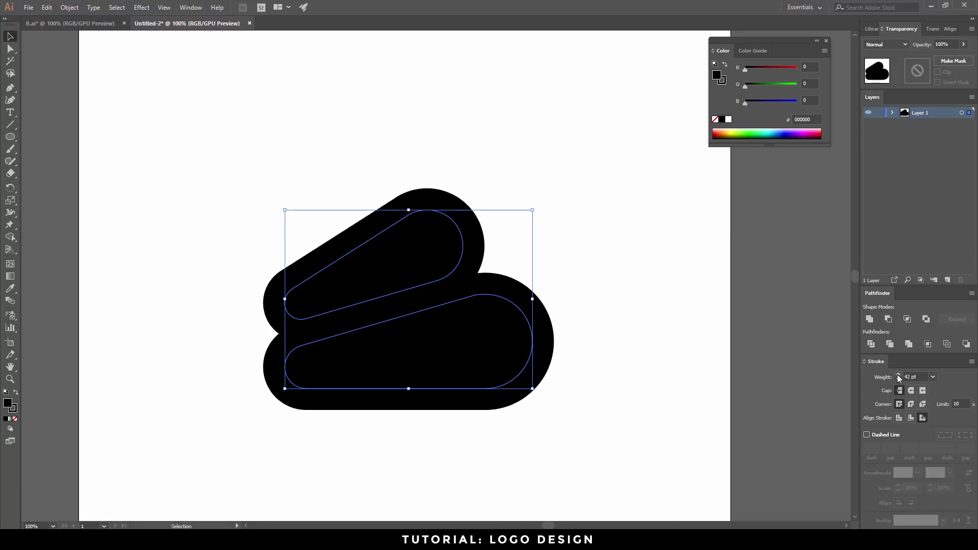
{"action": "left_click", "coordinate": [898, 376]}
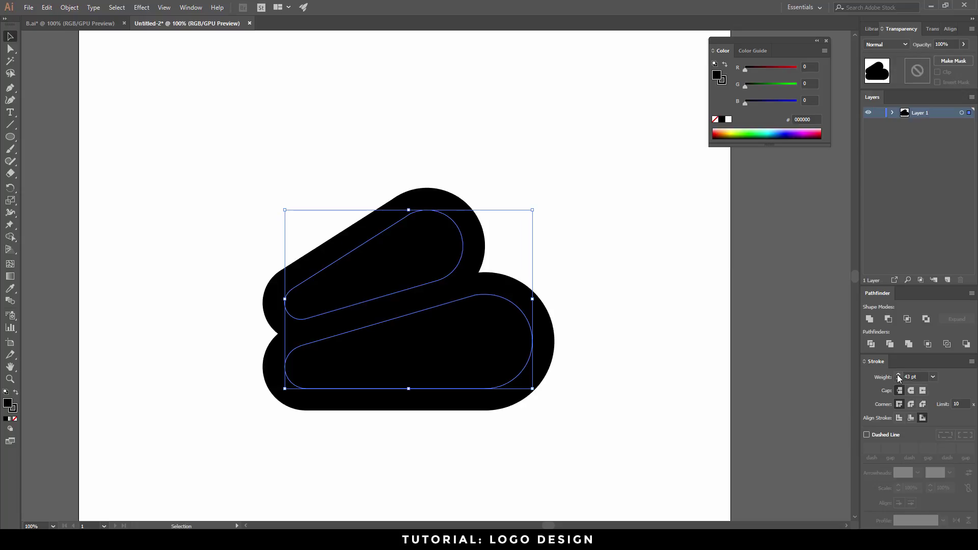
{"action": "left_click", "coordinate": [898, 376]}
{"action": "left_click", "coordinate": [898, 375]}
{"action": "left_click", "coordinate": [898, 376]}
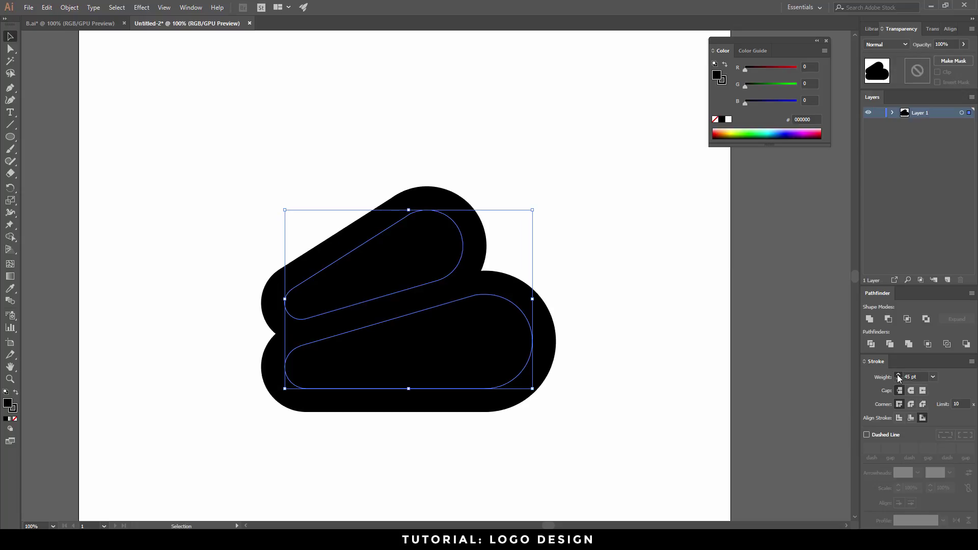
{"action": "left_click", "coordinate": [898, 375]}
{"action": "left_click", "coordinate": [624, 356]}
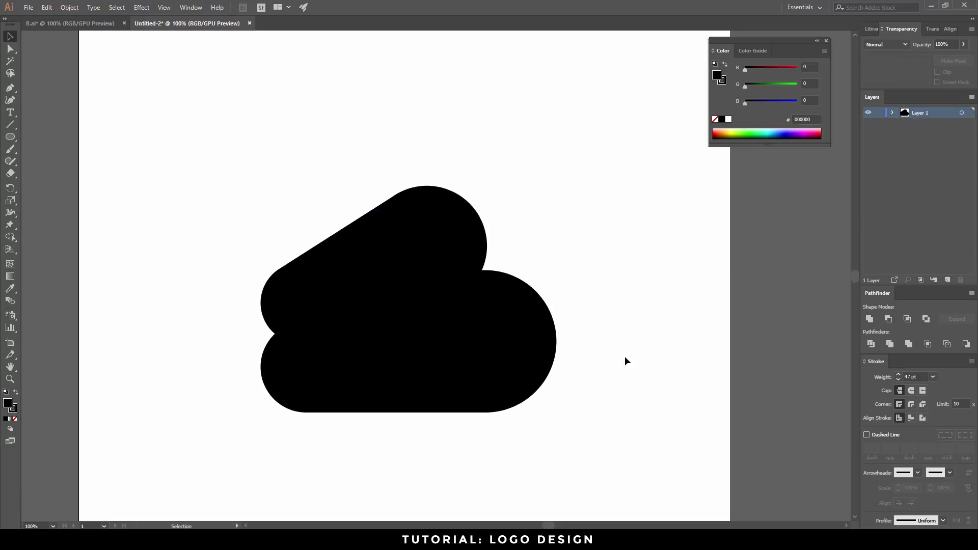
{"action": "left_click", "coordinate": [387, 294]}
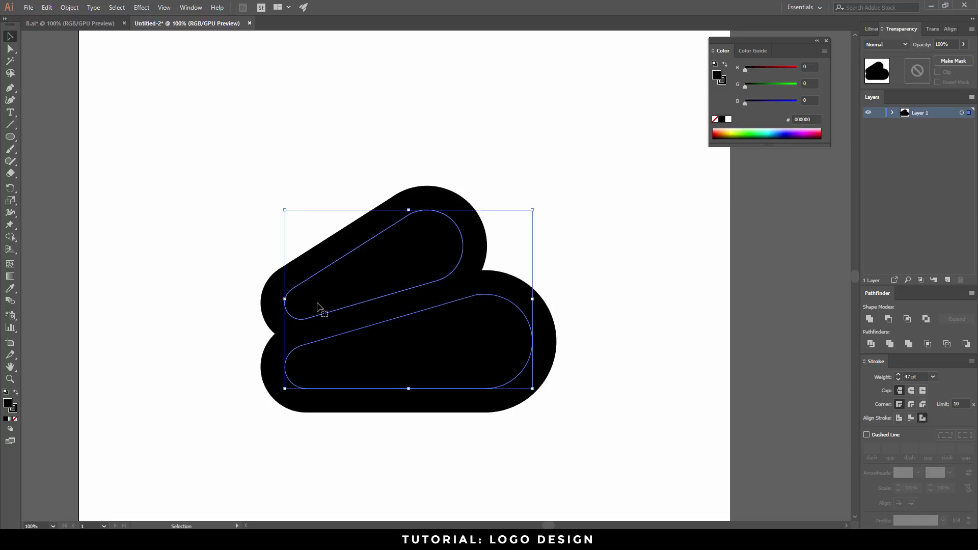
{"action": "scroll", "coordinate": [313, 306], "scroll_direction": "up", "scroll_amount": 2}
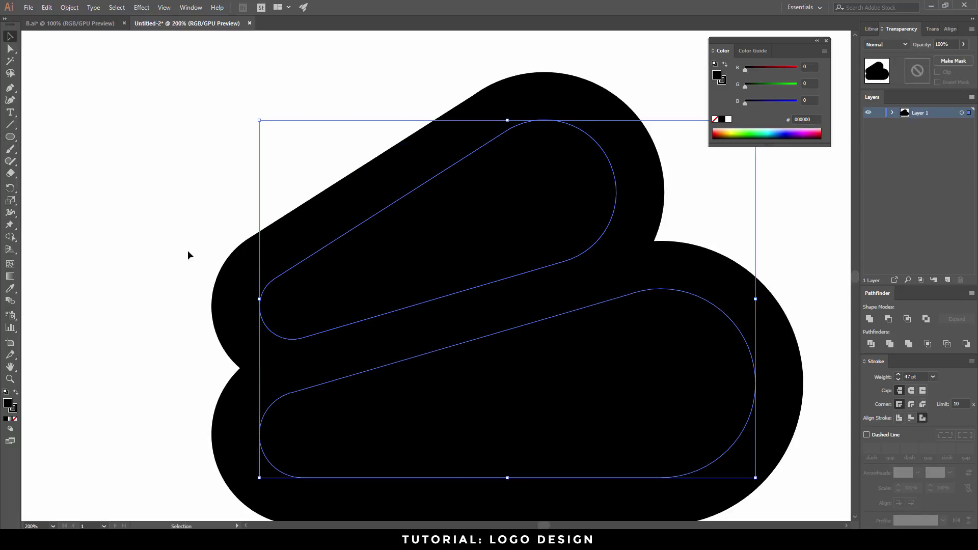
{"action": "left_click", "coordinate": [899, 374]}
{"action": "scroll", "coordinate": [583, 334], "scroll_direction": "down", "scroll_amount": 3}
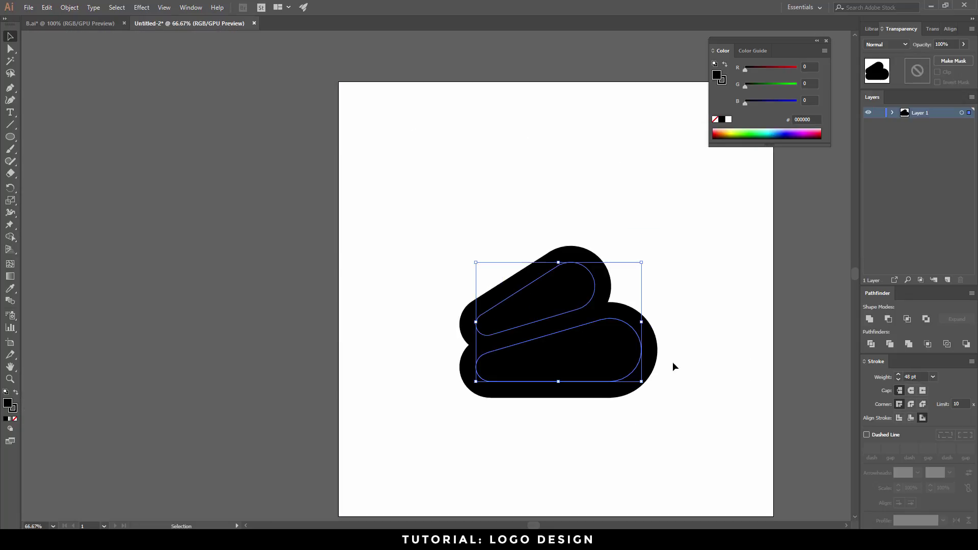
{"action": "left_click", "coordinate": [672, 364]}
- Remove the fill from both teardrops, keeping only their black strokes
{"action": "scroll", "coordinate": [739, 361], "scroll_direction": "up", "scroll_amount": 1}
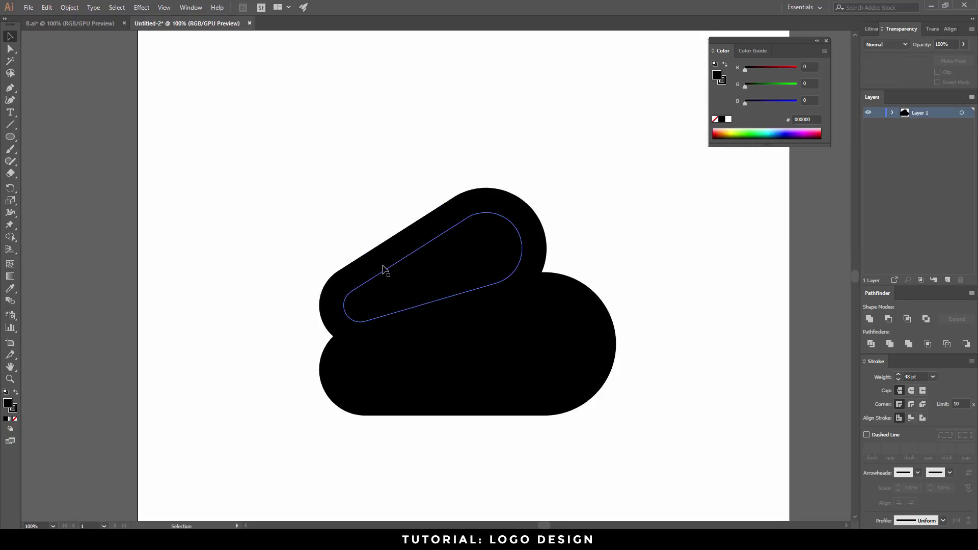
{"action": "left_click_drag", "start_coordinate": [265, 178], "coordinate": [685, 477]}
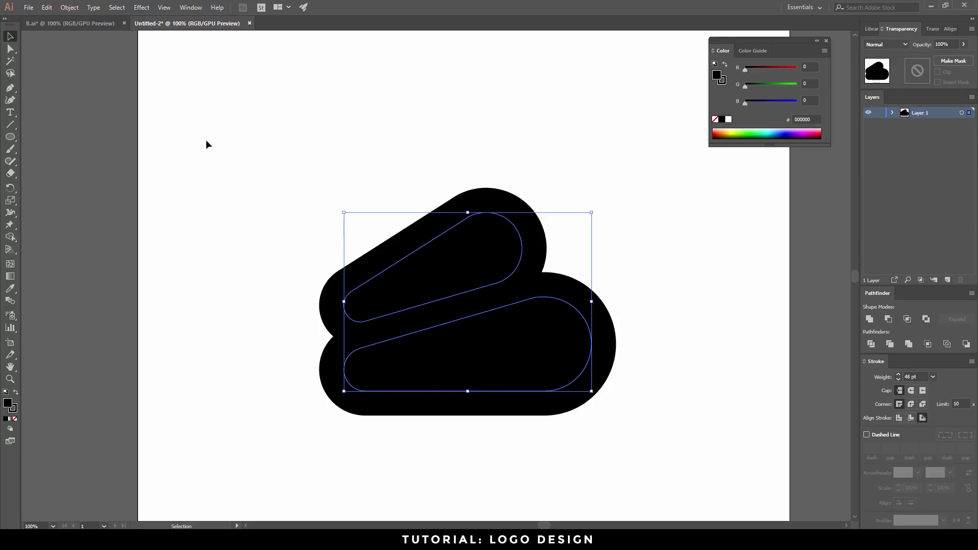
{"action": "left_click_drag", "start_coordinate": [233, 148], "coordinate": [689, 492]}
{"action": "left_click", "coordinate": [14, 419]}
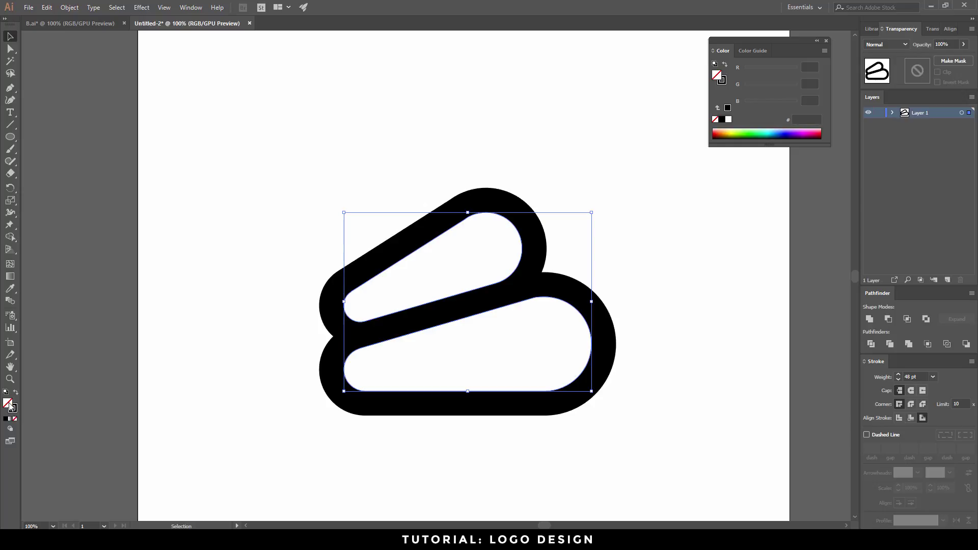
{"action": "left_click", "coordinate": [197, 366]}
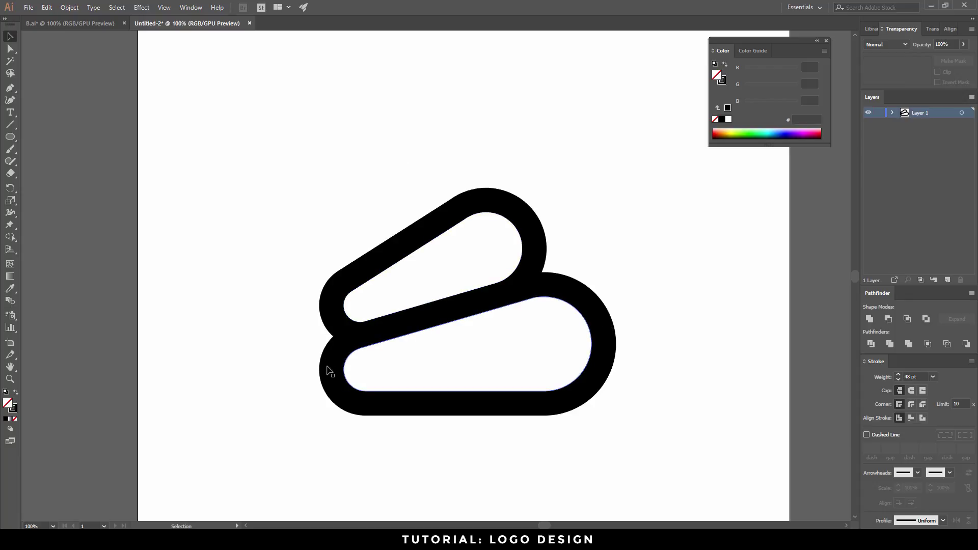
- Draw a tall rectangle over the teardrops' narrow ends and give it a black fill with no stroke
{"action": "left_click", "coordinate": [9, 90]}
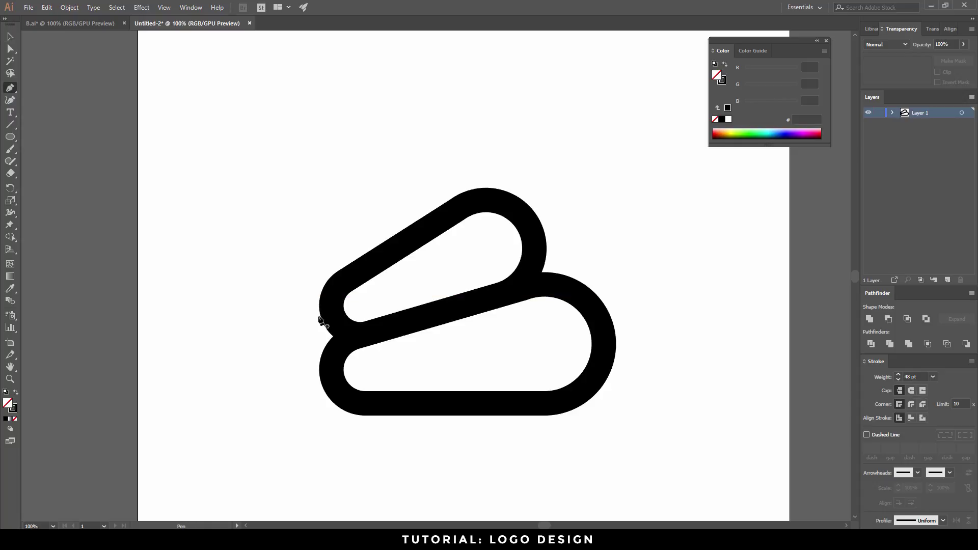
{"action": "left_click_drag", "start_coordinate": [11, 136], "coordinate": [55, 135]}
{"action": "left_click_drag", "start_coordinate": [321, 276], "coordinate": [369, 443]}
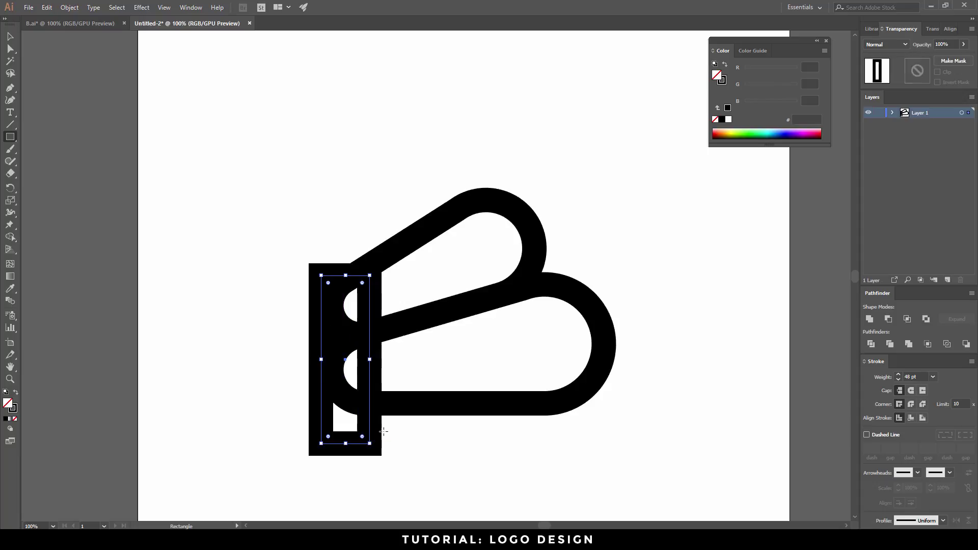
{"action": "left_click", "coordinate": [15, 393]}
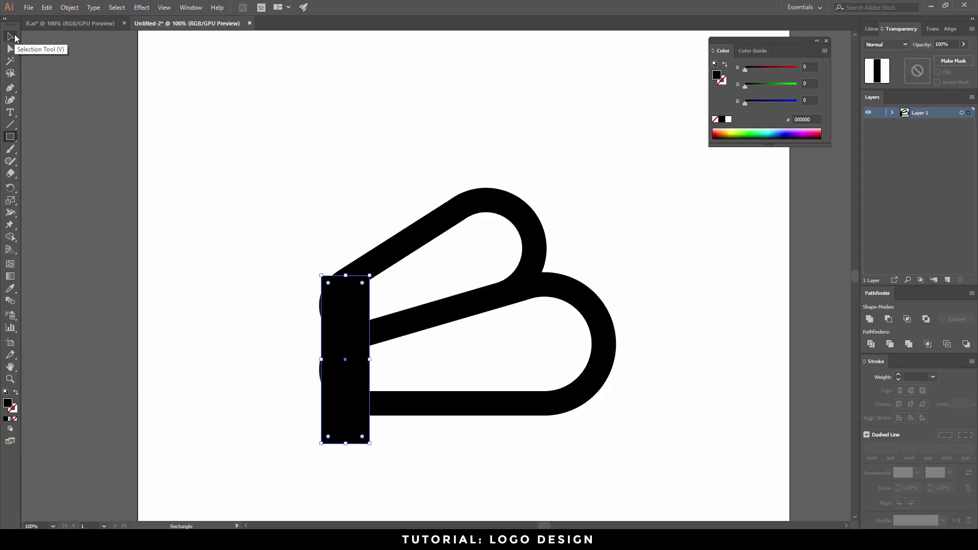
- Align the rectangle with the outer left edge of the logo and narrow it to the stroke's width
{"action": "left_click", "coordinate": [10, 36]}
{"action": "scroll", "coordinate": [329, 375], "scroll_direction": "up", "scroll_amount": 2}
{"action": "left_click_drag", "start_coordinate": [339, 315], "coordinate": [338, 305]}
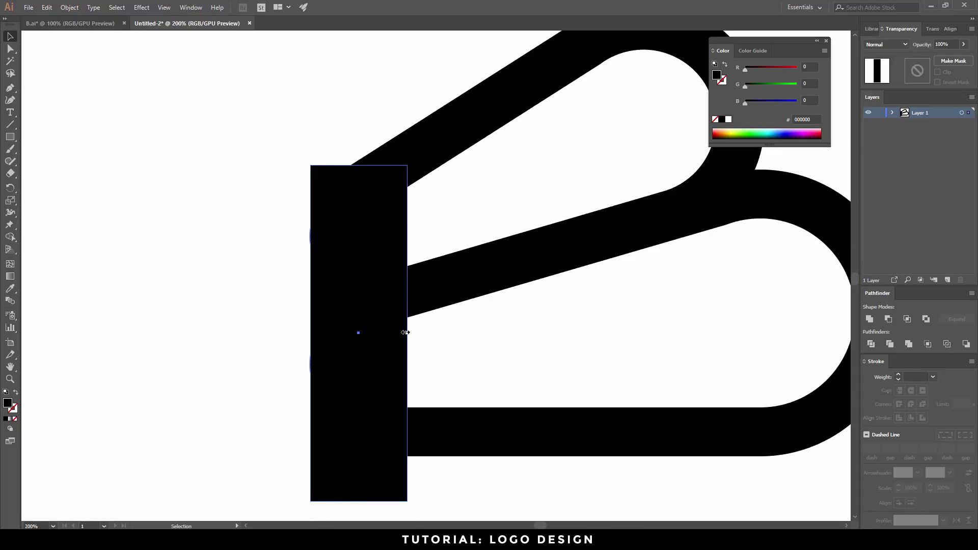
{"action": "left_click_drag", "start_coordinate": [406, 328], "coordinate": [358, 333]}
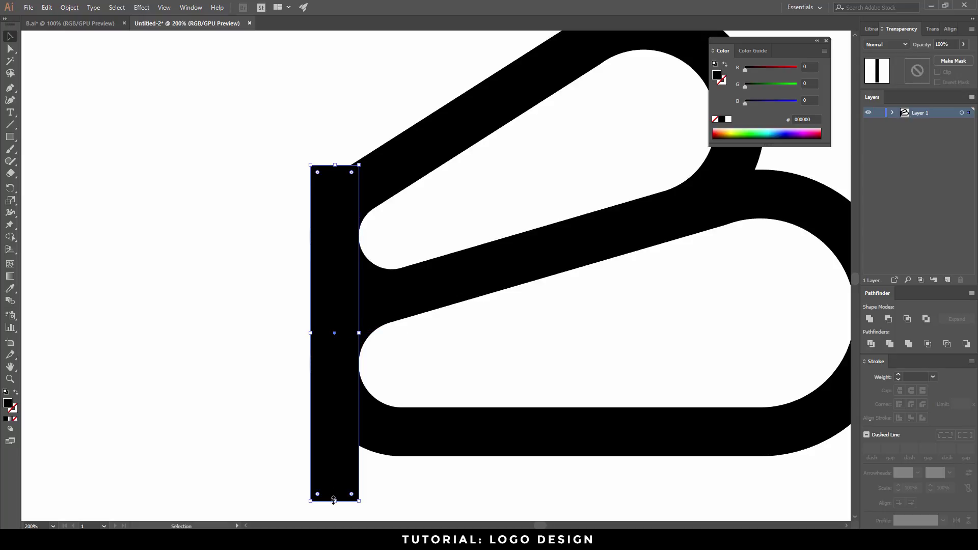
- Shorten the rectangle at both ends so it only bridges the notch between the two rounded narrow ends
{"action": "left_click_drag", "start_coordinate": [334, 501], "coordinate": [334, 366]}
{"action": "left_click", "coordinate": [276, 387]}
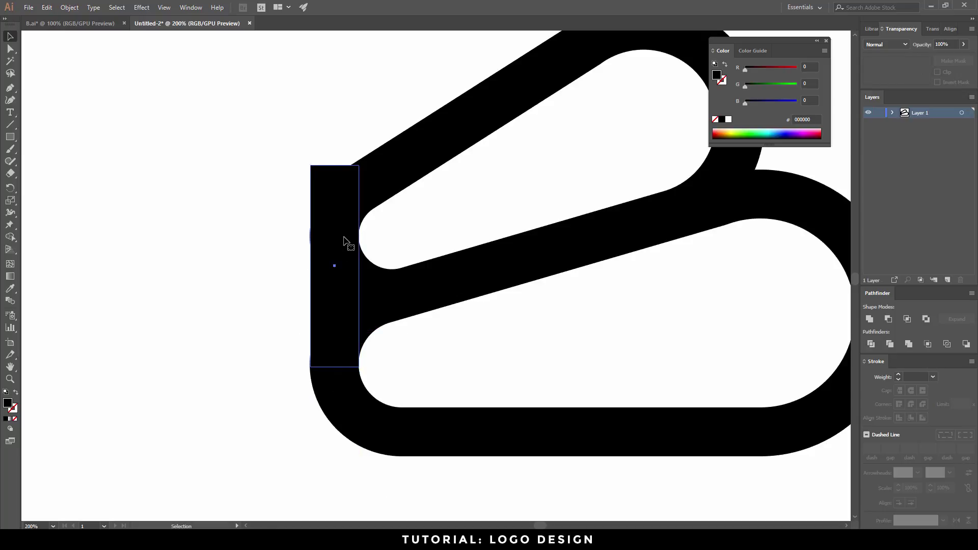
{"action": "left_click", "coordinate": [344, 245]}
{"action": "left_click_drag", "start_coordinate": [334, 165], "coordinate": [336, 229]}
{"action": "left_click", "coordinate": [399, 360]}
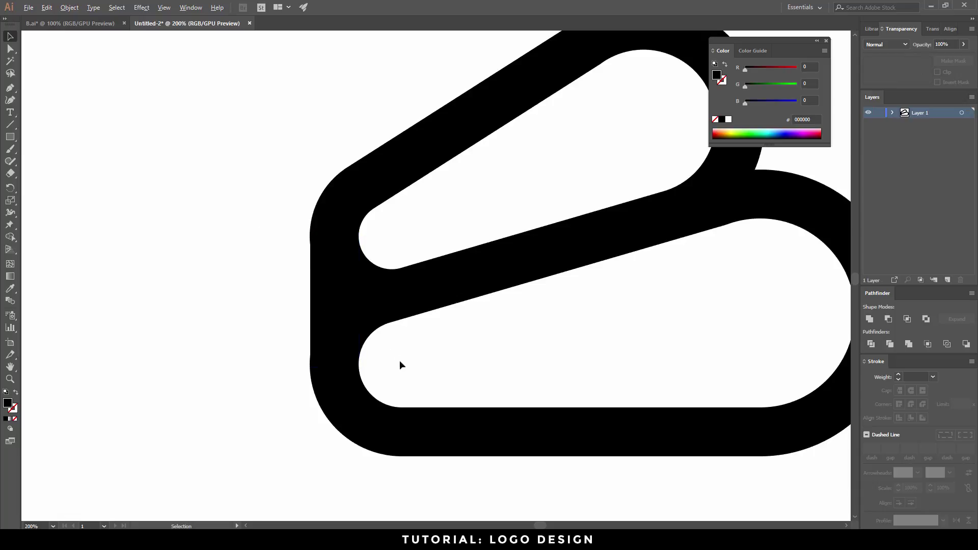
- Shift the bridging rectangle slightly to sit flush with the logo's outer left edge and fine-tune its lower end
{"action": "key", "text": "ctrl+minus"}
{"action": "scroll", "coordinate": [326, 284], "scroll_direction": "up", "scroll_amount": 3}
{"action": "left_click", "coordinate": [373, 285]}
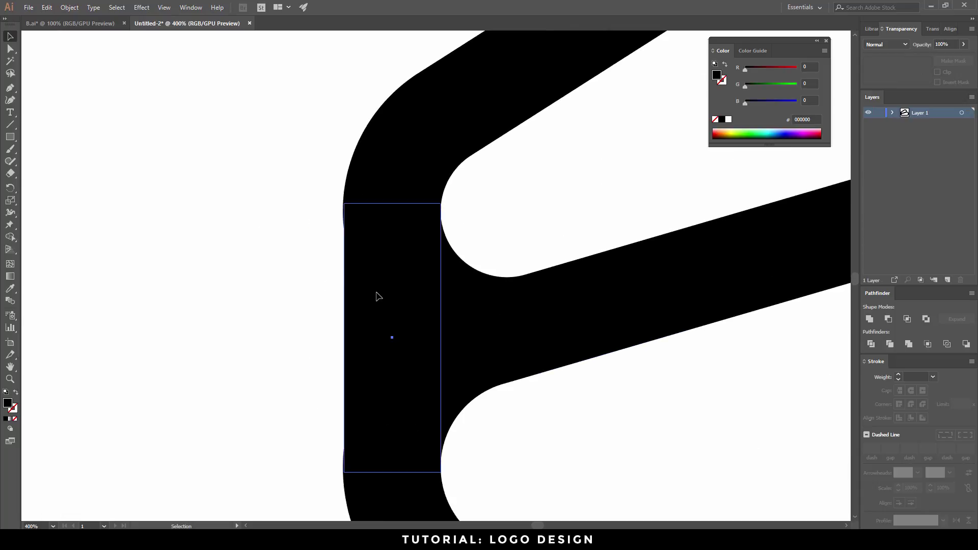
{"action": "left_click_drag", "start_coordinate": [375, 296], "coordinate": [387, 279]}
{"action": "scroll", "coordinate": [338, 246], "scroll_direction": "up", "scroll_amount": 3}
{"action": "scroll", "coordinate": [371, 292], "scroll_direction": "down", "scroll_amount": 3}
{"action": "scroll", "coordinate": [397, 457], "scroll_direction": "up", "scroll_amount": 1}
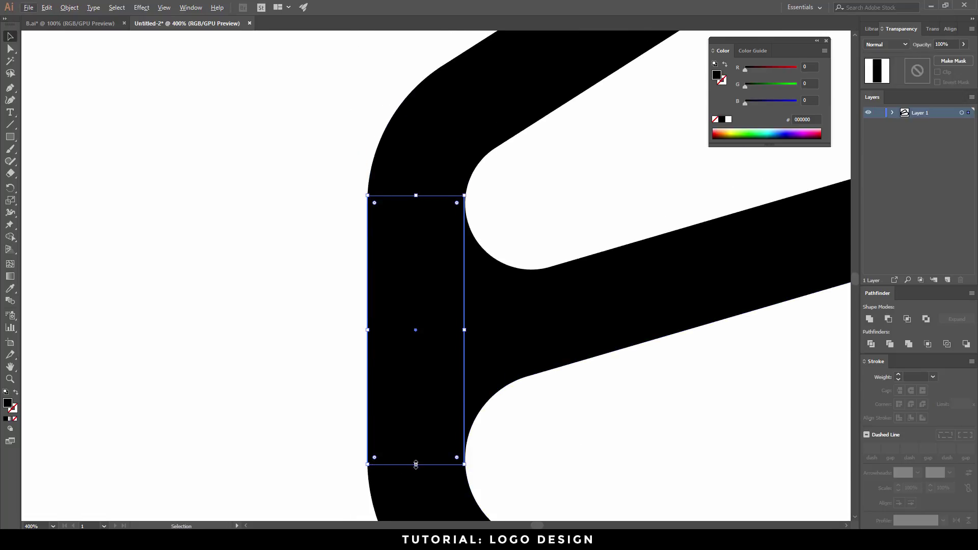
{"action": "mouse_move", "coordinate": [416, 464]}
{"action": "left_mouse_down"}
{"action": "mouse_move", "coordinate": [419, 480]}
{"action": "mouse_move", "coordinate": [422, 463]}
{"action": "left_mouse_up"}
{"action": "left_click", "coordinate": [280, 442]}
- Adjust the bridging rectangle's top-left corner so it meets the upper teardrop's outer curve without a visible step
{"action": "scroll", "coordinate": [360, 484], "scroll_direction": "up", "scroll_amount": 2}
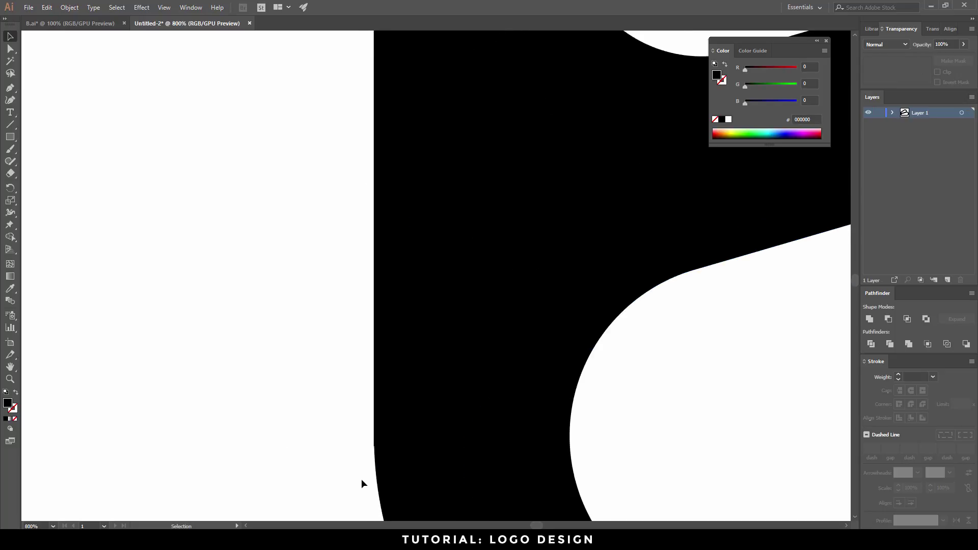
{"action": "scroll", "coordinate": [361, 483], "scroll_direction": "up", "scroll_amount": 5}
{"action": "scroll", "coordinate": [390, 154], "scroll_direction": "up", "scroll_amount": 4}
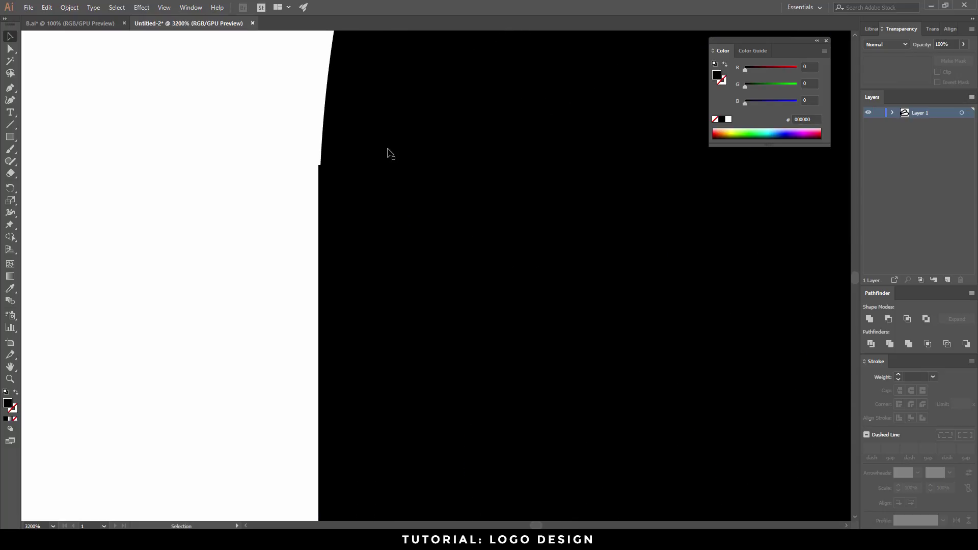
{"action": "left_click", "coordinate": [379, 209]}
{"action": "scroll", "coordinate": [325, 180], "scroll_direction": "up", "scroll_amount": 4}
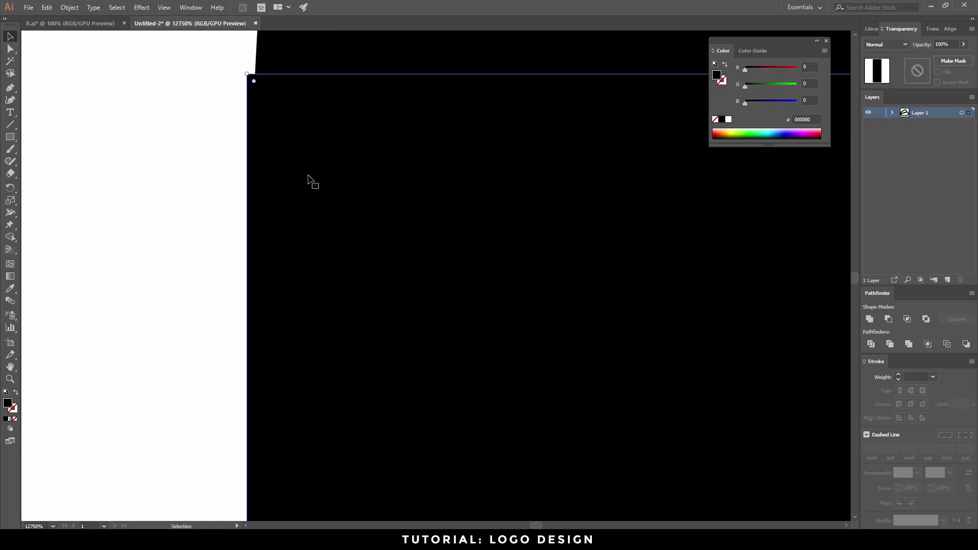
{"action": "scroll", "coordinate": [312, 181], "scroll_direction": "up", "scroll_amount": 3}
{"action": "mouse_move", "coordinate": [247, 202]}
{"action": "left_mouse_down"}
{"action": "mouse_move", "coordinate": [259, 203]}
{"action": "mouse_move", "coordinate": [250, 204]}
{"action": "left_mouse_up"}
{"action": "left_click", "coordinate": [195, 231]}
{"action": "scroll", "coordinate": [316, 295], "scroll_direction": "down", "scroll_amount": 15}
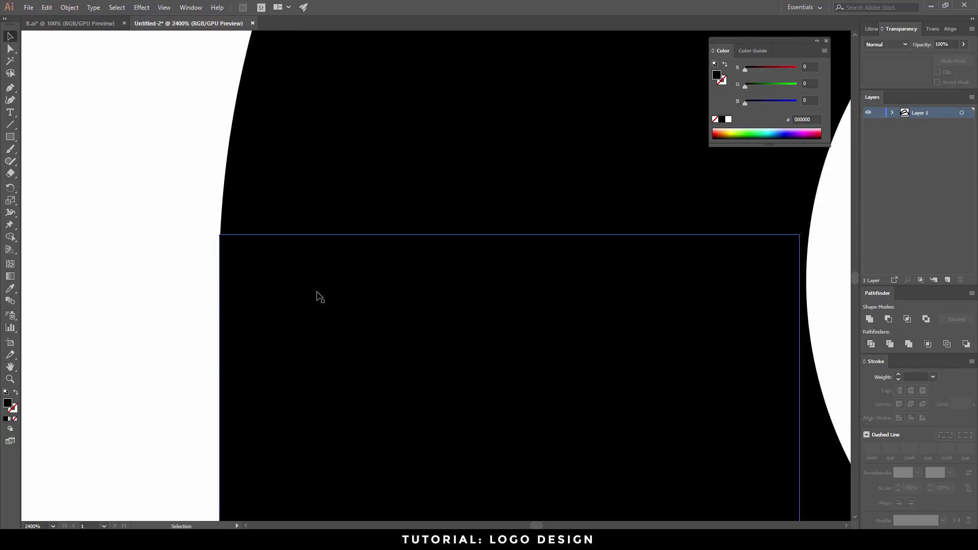
- Try to narrow the two stroked teardrops horizontally, and undo the change
{"action": "left_click_drag", "start_coordinate": [442, 203], "coordinate": [534, 410]}
{"action": "left_click_drag", "start_coordinate": [514, 304], "coordinate": [482, 314]}
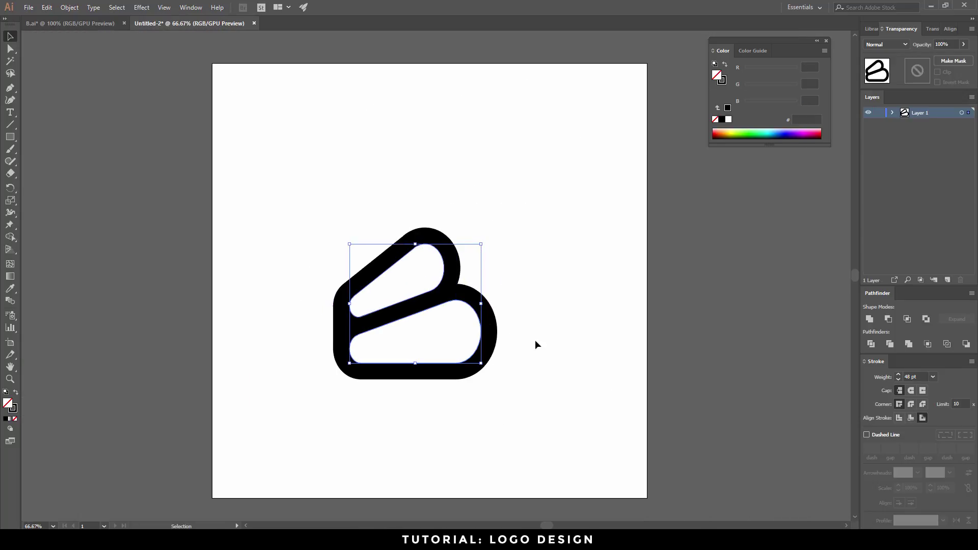
{"action": "key", "text": "ctrl+z"}
{"action": "left_click", "coordinate": [386, 426]}
{"action": "key", "text": "ctrl+1"}
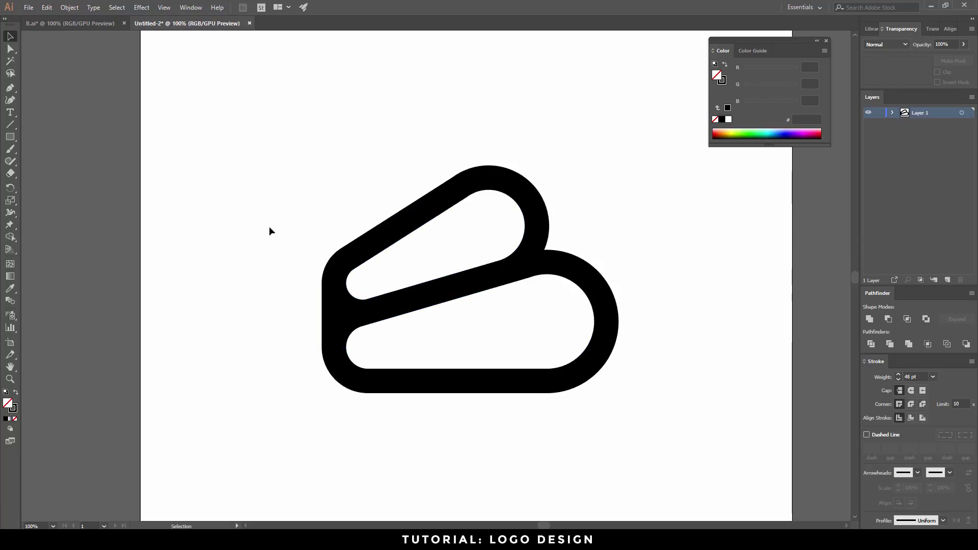
{"action": "left_click_drag", "start_coordinate": [282, 232], "coordinate": [393, 375]}
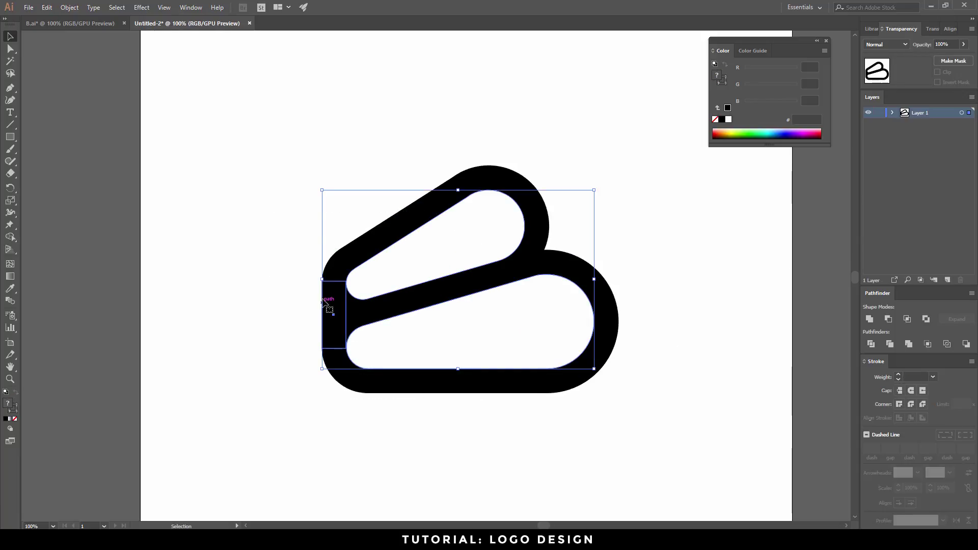
{"action": "scroll", "coordinate": [325, 300], "scroll_direction": "up", "scroll_amount": 2}
{"action": "scroll", "coordinate": [326, 301], "scroll_direction": "up", "scroll_amount": 2}
{"action": "key", "text": "ctrl+0"}
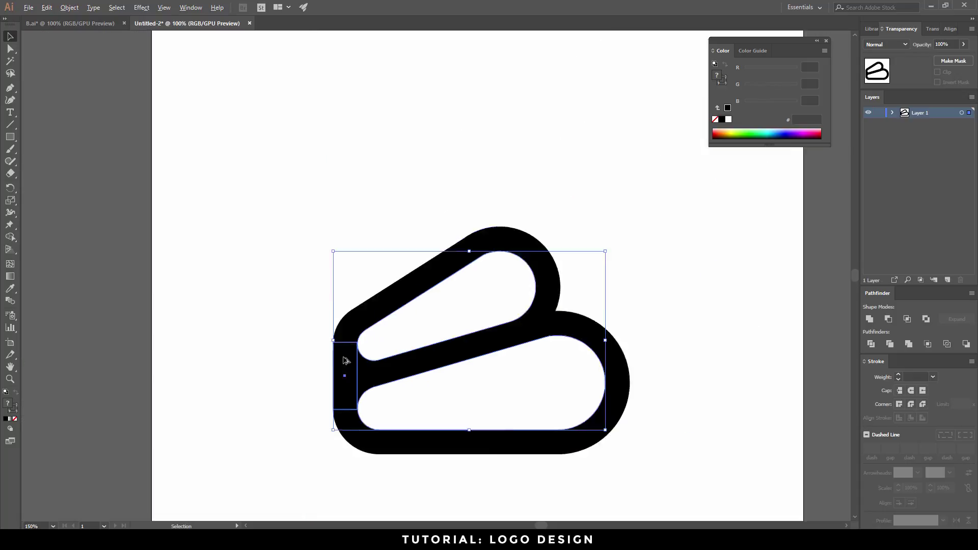
{"action": "left_click", "coordinate": [375, 286]}
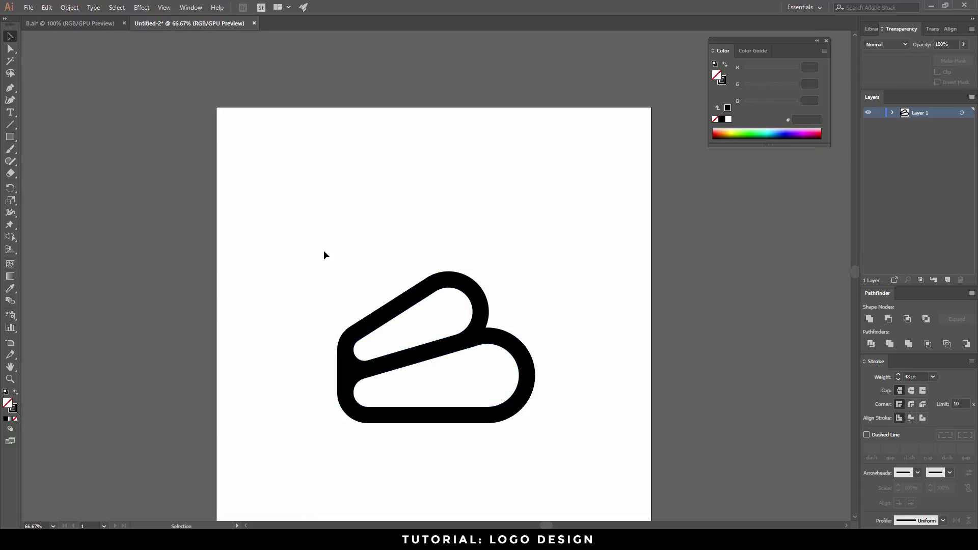
- Try to unite the stroked teardrops and the bridging rectangle into one shape, and undo it
{"action": "left_click_drag", "start_coordinate": [306, 220], "coordinate": [558, 430]}
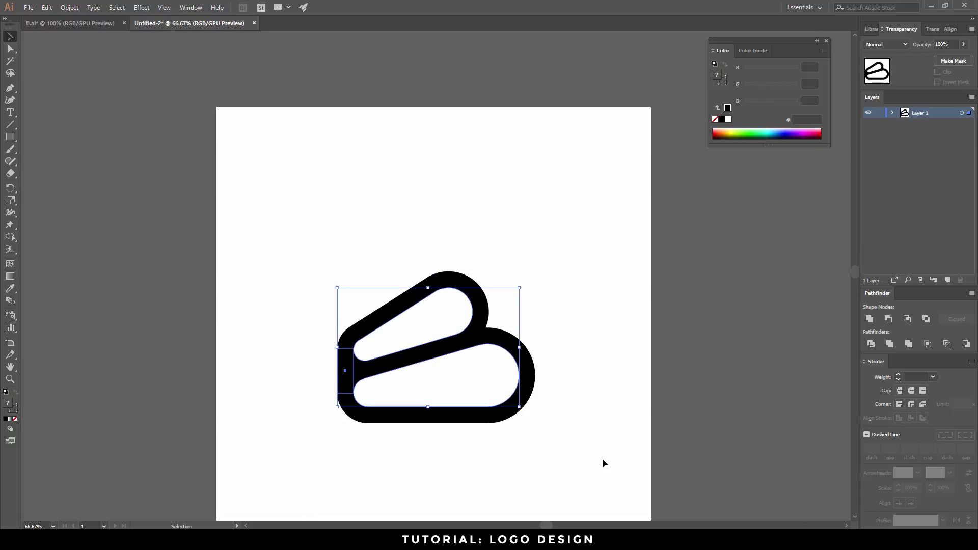
{"action": "left_click", "coordinate": [870, 320]}
{"action": "key", "text": "ctrl+z"}
{"action": "left_click", "coordinate": [576, 341]}
- Convert the thick strokes of both teardrops into filled shapes with Outline Stroke
{"action": "left_click", "coordinate": [419, 353]}
{"action": "left_click", "coordinate": [70, 7]}
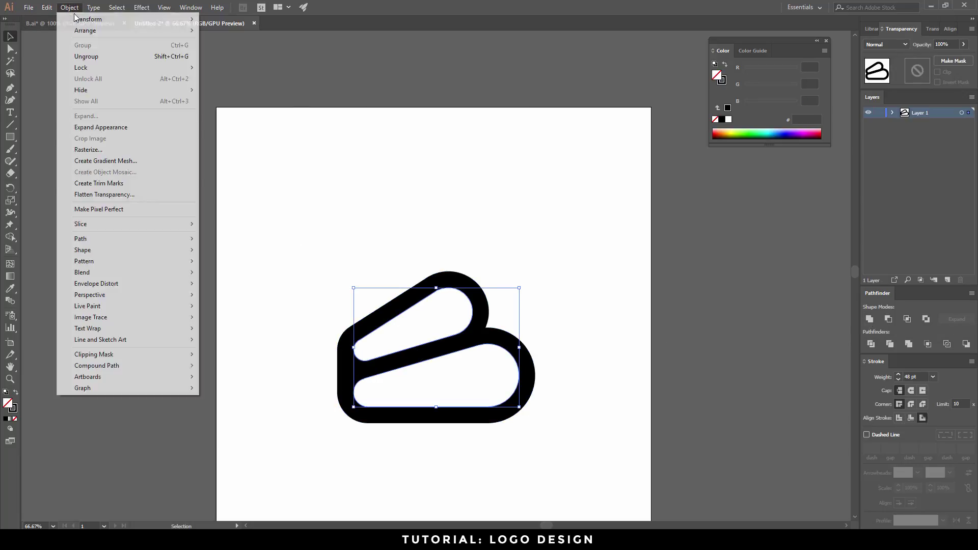
{"action": "mouse_move", "coordinate": [105, 238]}
{"action": "left_click", "coordinate": [285, 262]}
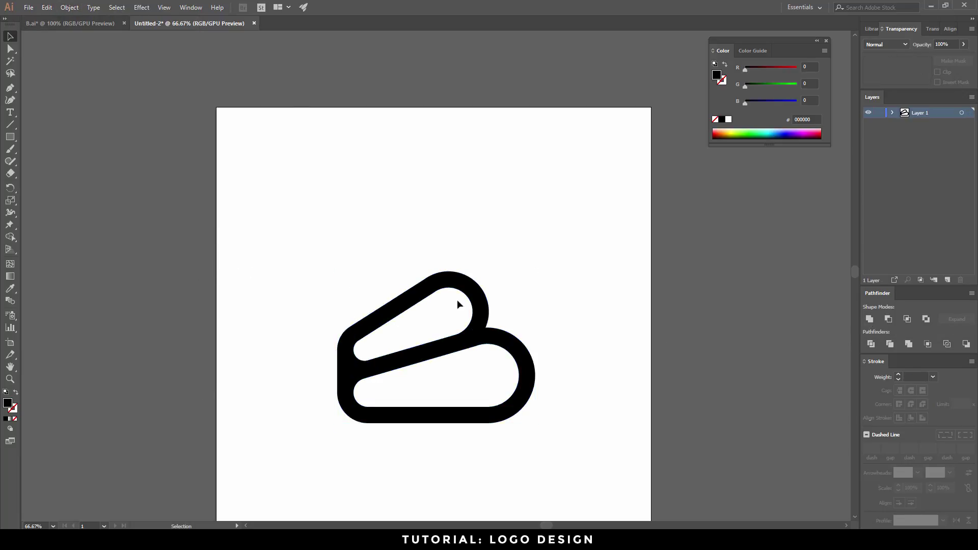
- Try to unite the outlined teardrops and the bridging rectangle into one shape, and undo it
{"action": "left_click_drag", "start_coordinate": [289, 264], "coordinate": [573, 457]}
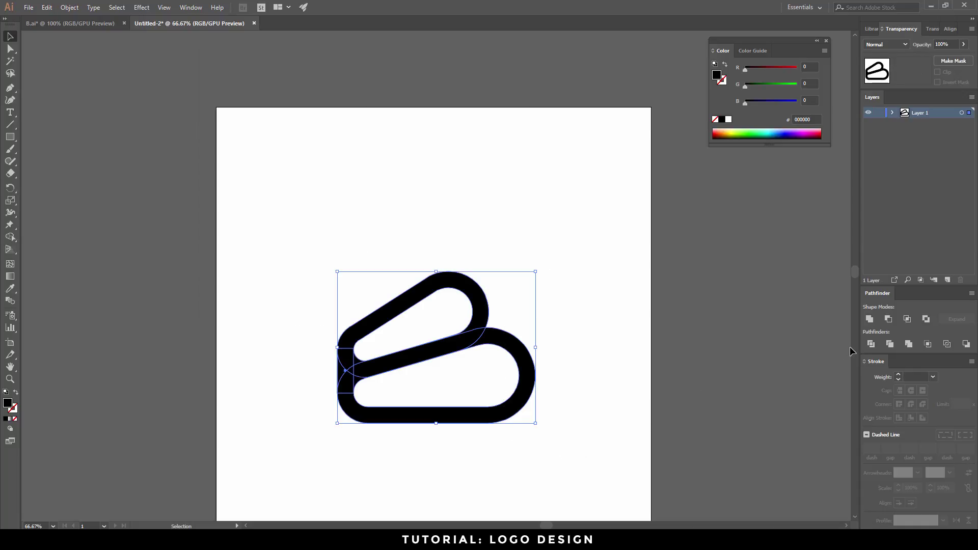
{"action": "left_click", "coordinate": [870, 319]}
{"action": "scroll", "coordinate": [429, 381], "scroll_direction": "up", "scroll_amount": 1}
{"action": "key", "text": "a"}
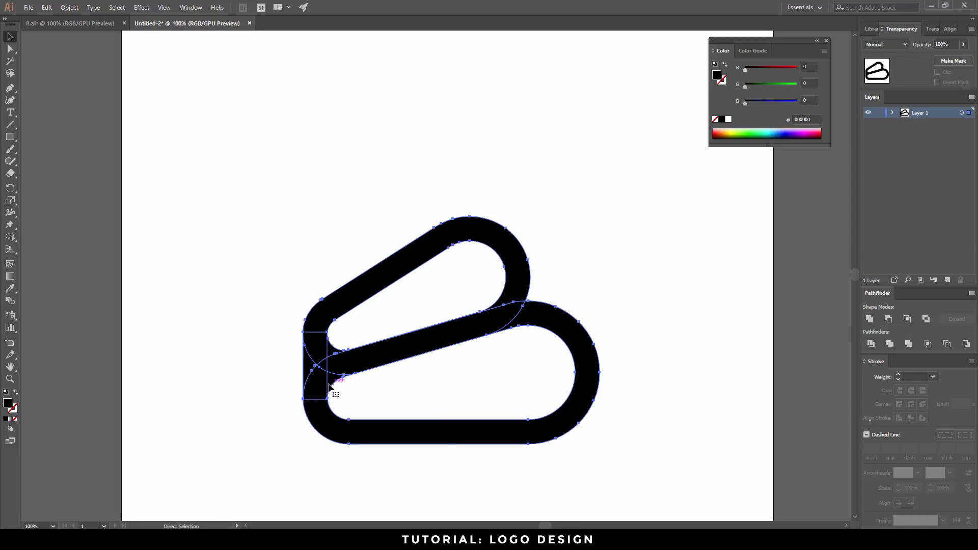
- Examine closely how the bridging rectangle's two outer corners meet the teardrops' outer curves
{"action": "scroll", "coordinate": [329, 386], "scroll_direction": "up", "scroll_amount": 8}
{"action": "key", "text": "v"}
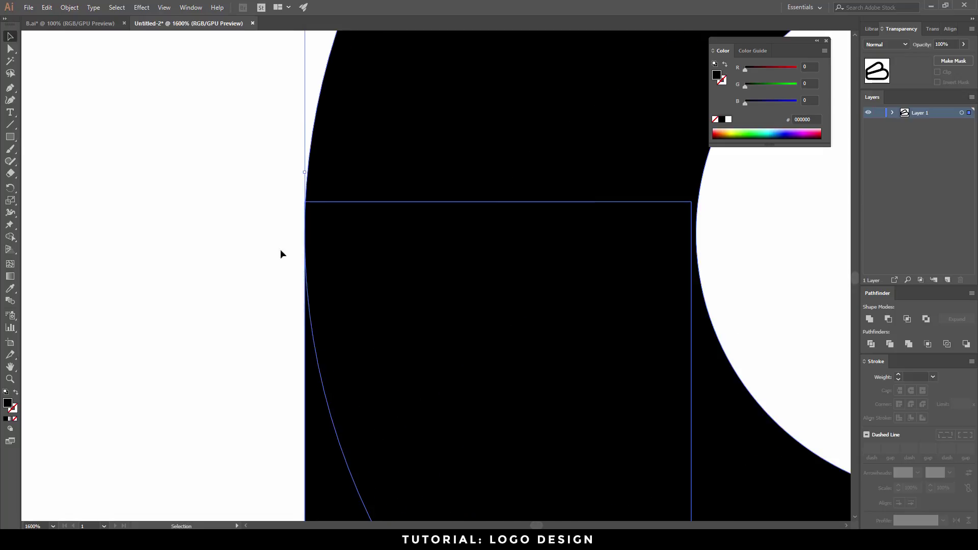
{"action": "left_click", "coordinate": [11, 237]}
{"action": "scroll", "coordinate": [294, 206], "scroll_direction": "up", "scroll_amount": 6}
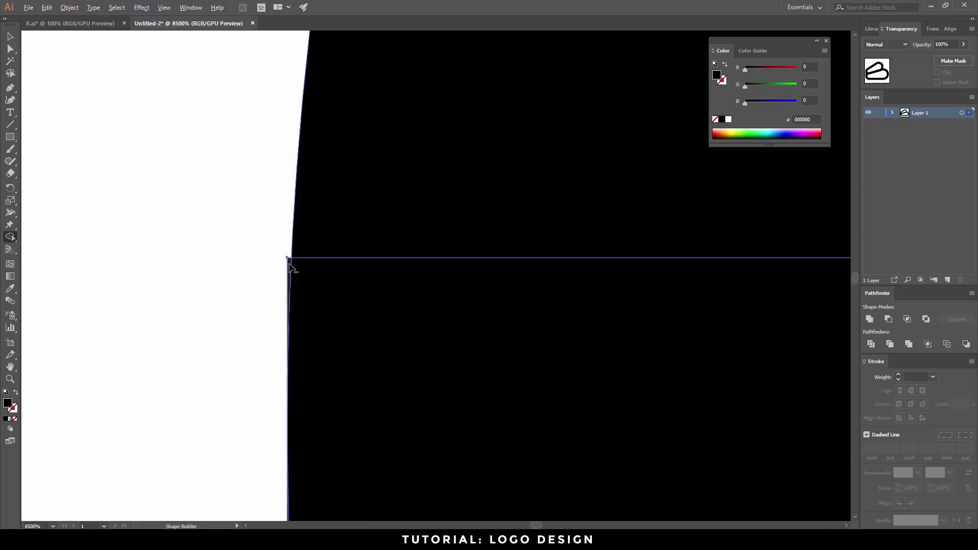
{"action": "scroll", "coordinate": [326, 352], "scroll_direction": "down", "scroll_amount": 3}
{"action": "scroll", "coordinate": [326, 351], "scroll_direction": "down", "scroll_amount": 5}
{"action": "scroll", "coordinate": [323, 375], "scroll_direction": "up", "scroll_amount": 4}
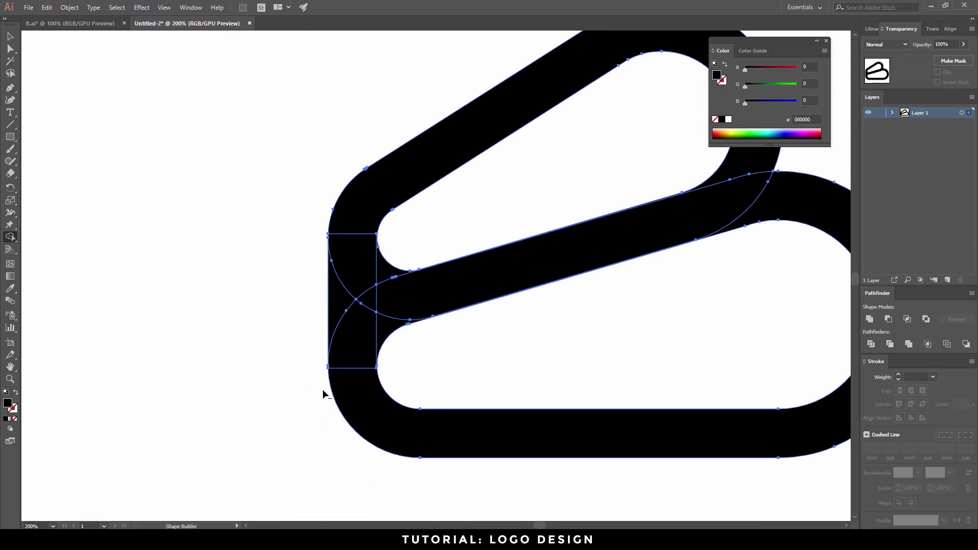
{"action": "scroll", "coordinate": [314, 376], "scroll_direction": "up", "scroll_amount": 5}
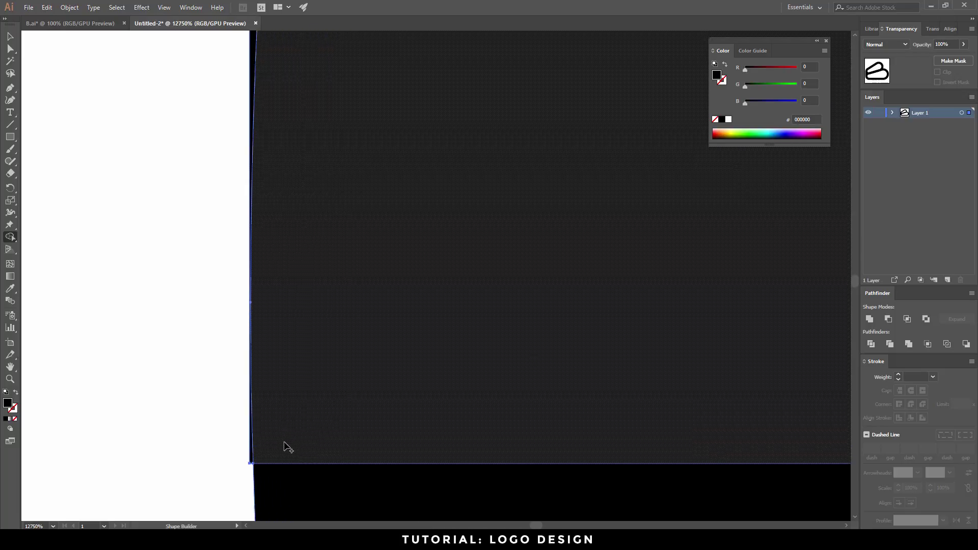
{"action": "scroll", "coordinate": [251, 455], "scroll_direction": "down", "scroll_amount": 2}
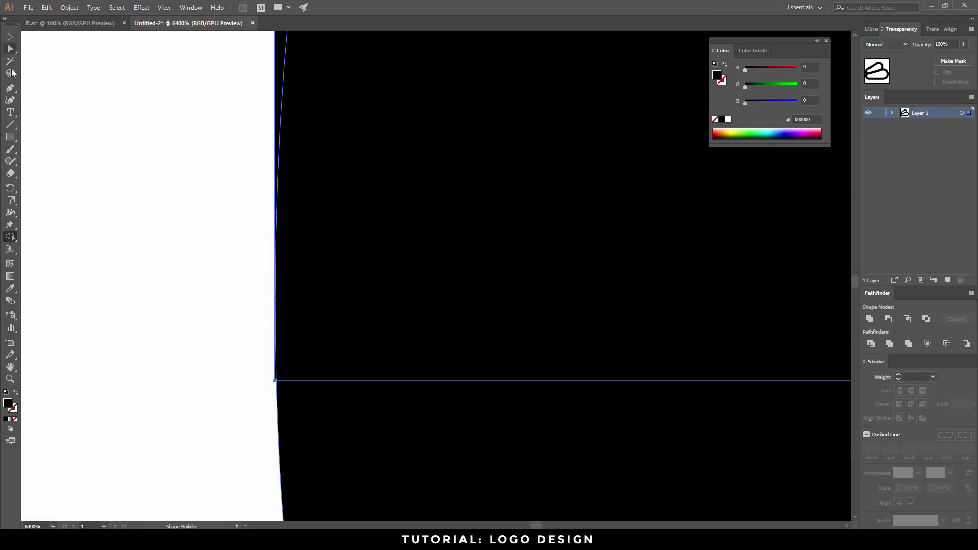
- Try to remove the bridging rectangle's lower outer anchor point with the Pen tool, and undo it
{"action": "left_click", "coordinate": [10, 87]}
{"action": "left_click", "coordinate": [275, 382]}
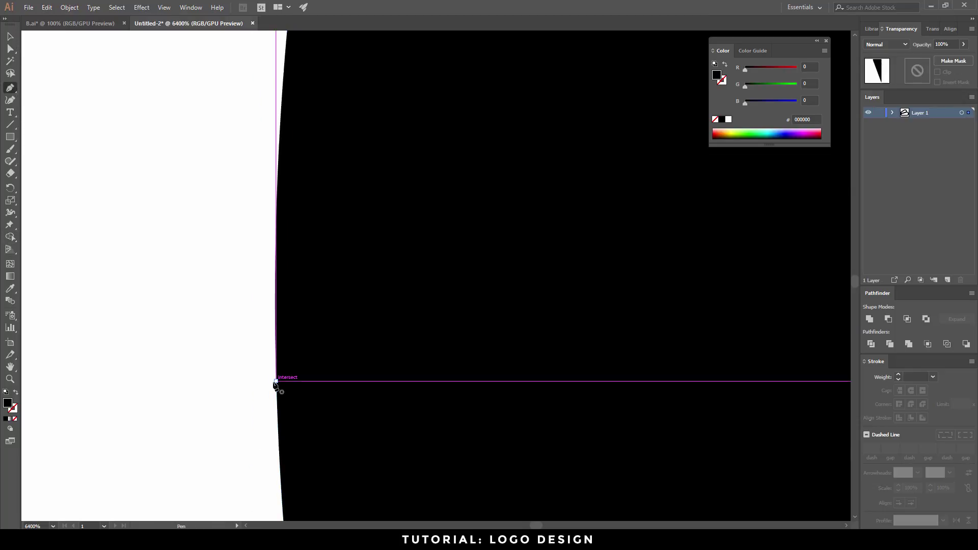
{"action": "scroll", "coordinate": [275, 385], "scroll_direction": "down", "scroll_amount": 5}
{"action": "left_click", "coordinate": [10, 36]}
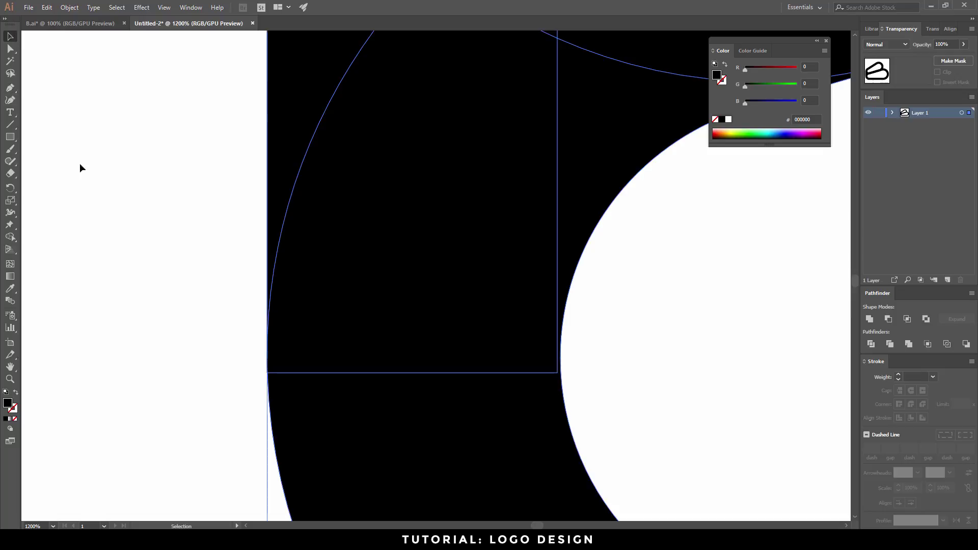
{"action": "scroll", "coordinate": [275, 385], "scroll_direction": "down", "scroll_amount": 8}
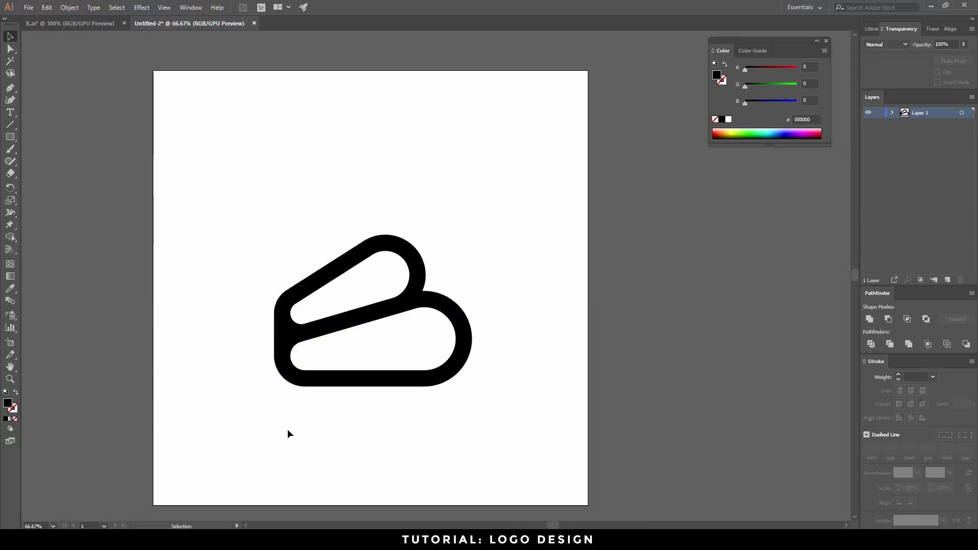
- Unite the outlined teardrops and the bridging rectangle into a single B shape
{"action": "scroll", "coordinate": [288, 431], "scroll_direction": "down", "scroll_amount": 2}
{"action": "scroll", "coordinate": [389, 441], "scroll_direction": "down", "scroll_amount": 2}
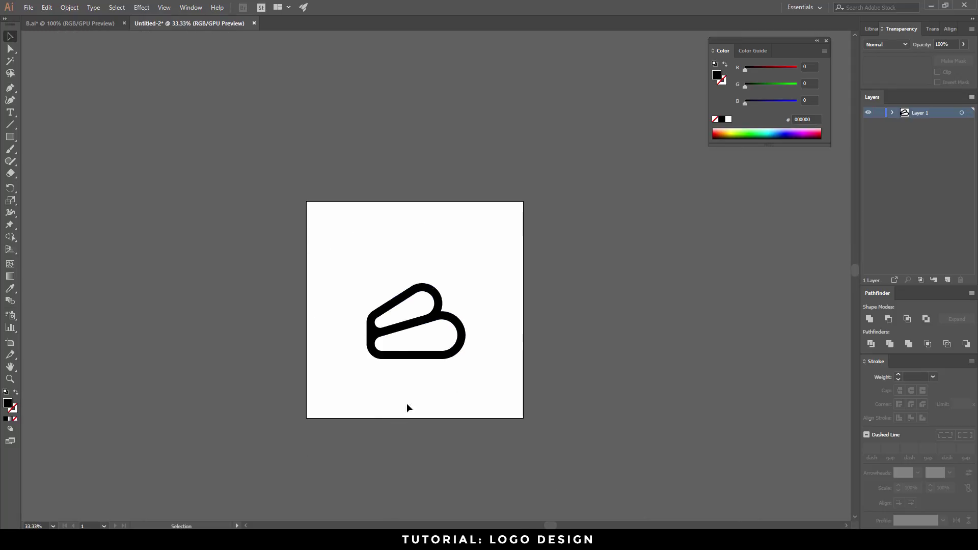
{"action": "scroll", "coordinate": [403, 367], "scroll_direction": "up", "scroll_amount": 1}
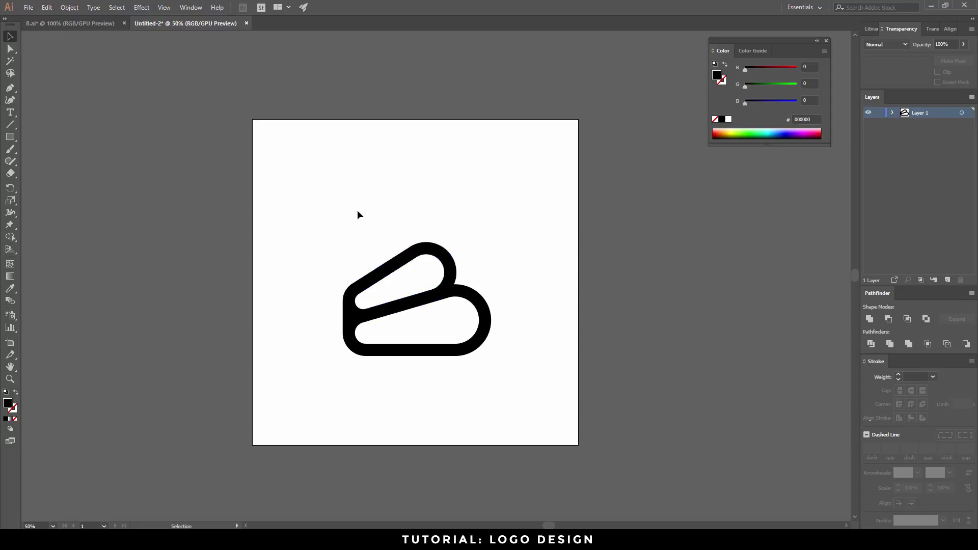
{"action": "left_click_drag", "start_coordinate": [332, 256], "coordinate": [535, 391]}
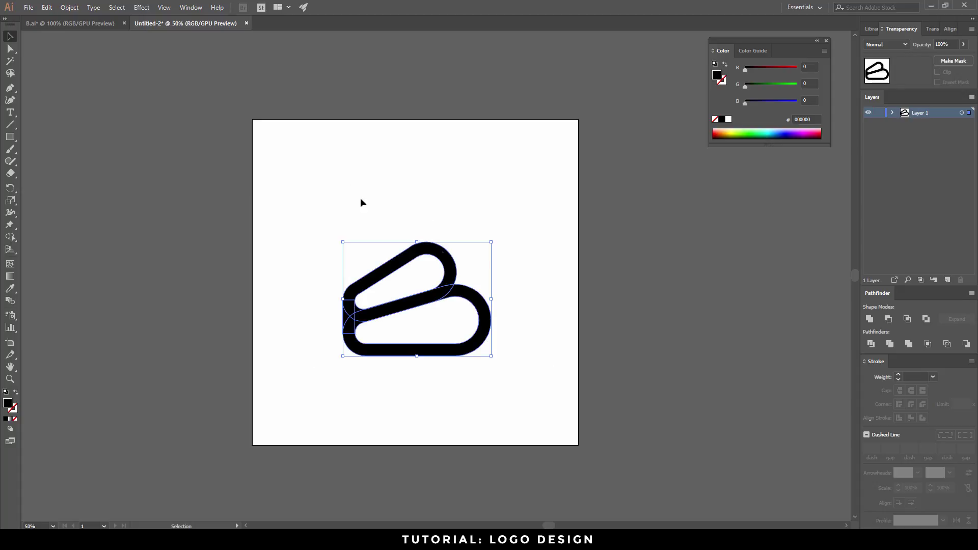
{"action": "left_click", "coordinate": [870, 320]}
{"action": "left_click", "coordinate": [561, 389]}
- Duplicate the united B shape and stack the overlapping copies vertically with their straight edges aligned
{"action": "left_click_drag", "start_coordinate": [434, 304], "coordinate": [415, 314]}
{"action": "left_click", "coordinate": [420, 357]}
{"action": "left_click", "coordinate": [441, 378]}
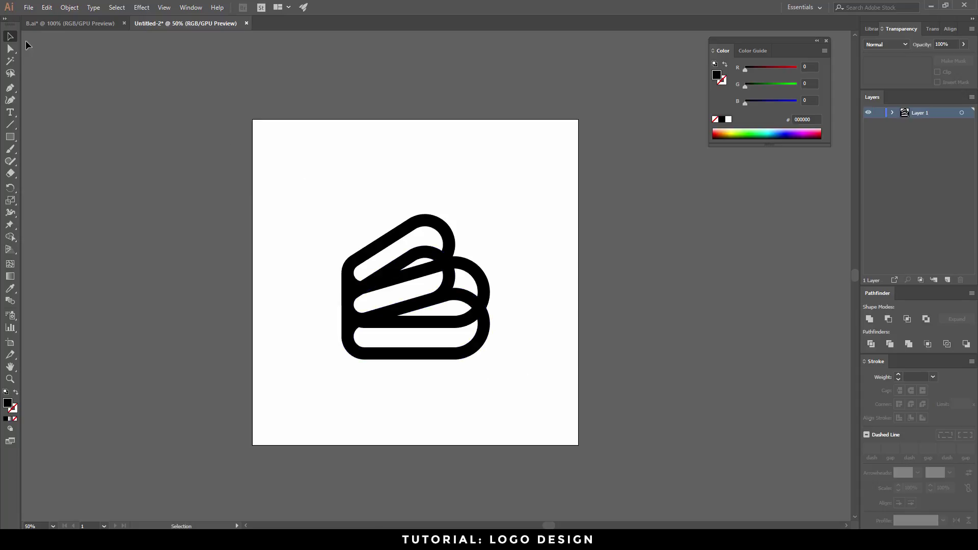
- Select both B copies and remove the overlapping bands crossing the inside of the three loops with Shape Builder
{"action": "left_click_drag", "start_coordinate": [250, 167], "coordinate": [576, 423]}
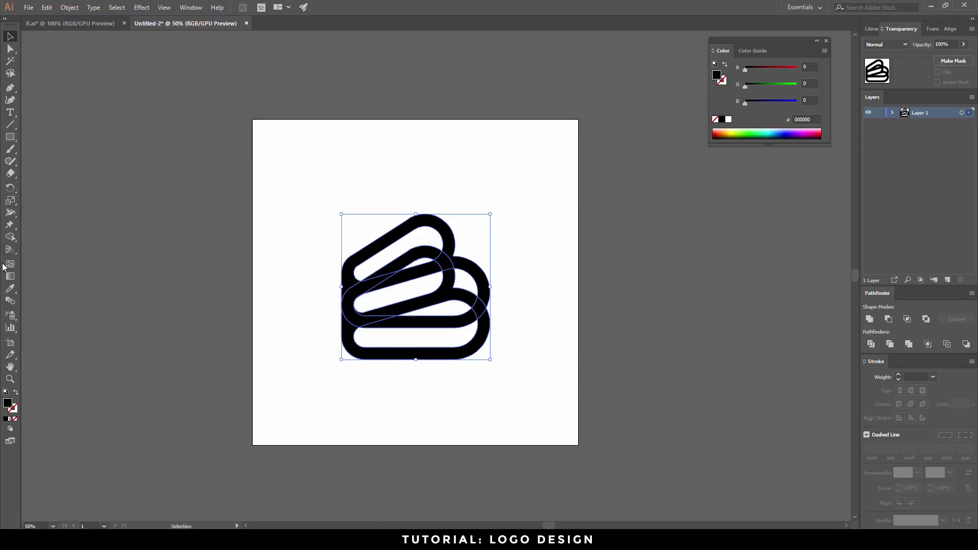
{"action": "left_click", "coordinate": [10, 238]}
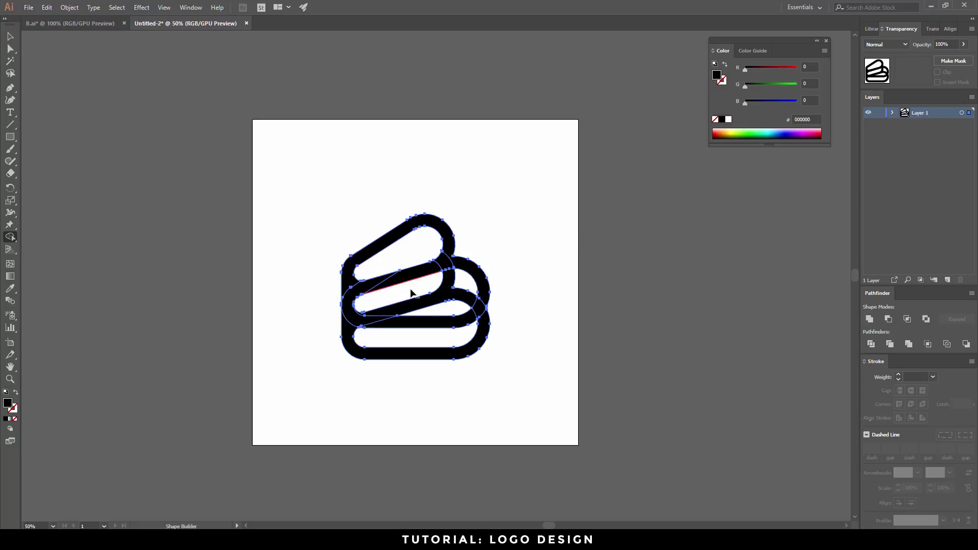
{"action": "left_click", "coordinate": [431, 303], "text": "alt"}
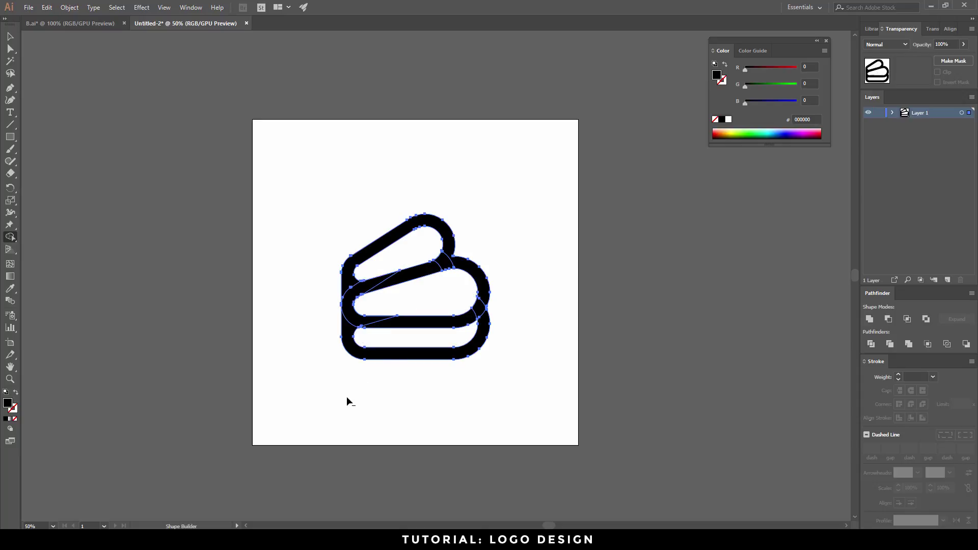
{"action": "key", "text": "v"}
{"action": "left_click", "coordinate": [90, 130]}
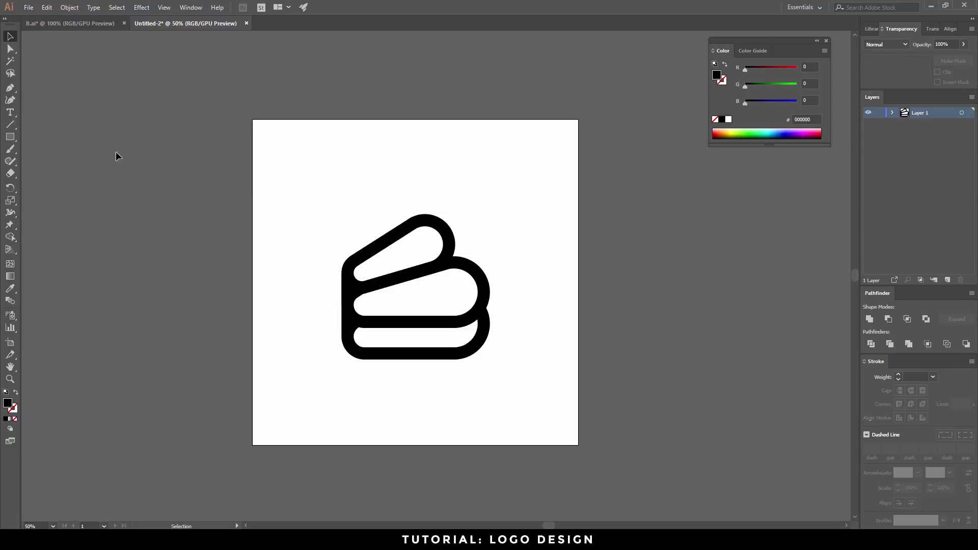
- Draw a black rectangle over the inner left ends of the middle and lower loops, covering the uneven notch between them
{"action": "scroll", "coordinate": [489, 303], "scroll_direction": "up", "scroll_amount": 2}
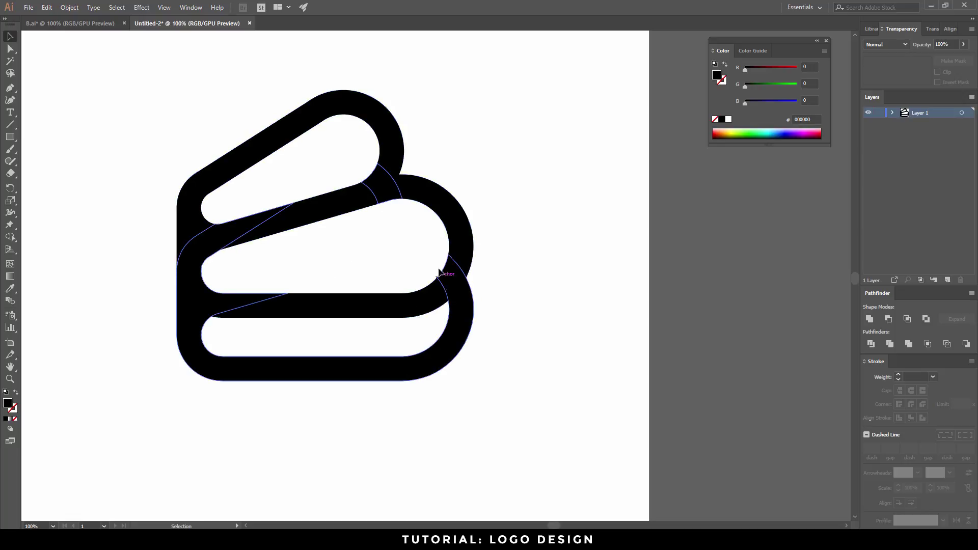
{"action": "scroll", "coordinate": [372, 235], "scroll_direction": "down", "scroll_amount": 2}
{"action": "scroll", "coordinate": [282, 286], "scroll_direction": "up", "scroll_amount": 1}
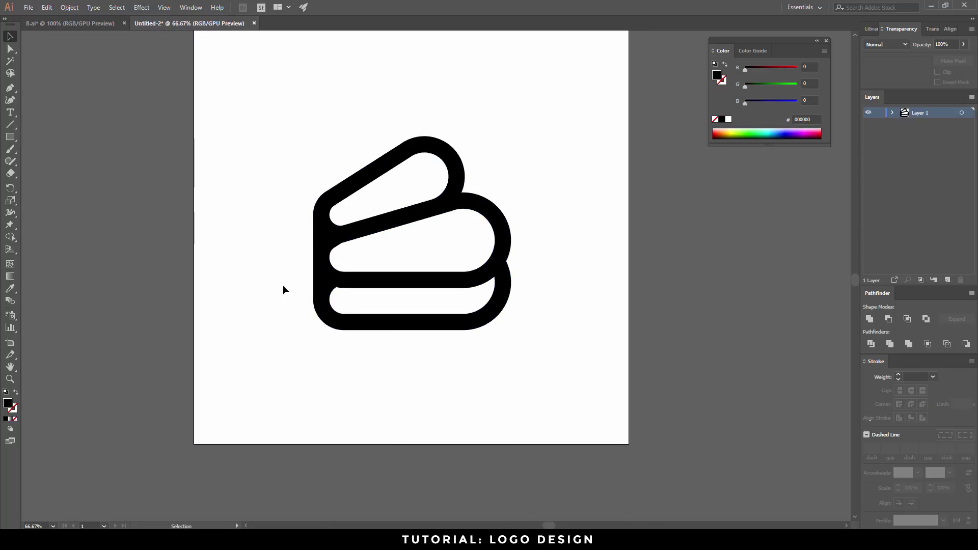
{"action": "scroll", "coordinate": [316, 306], "scroll_direction": "up", "scroll_amount": 2}
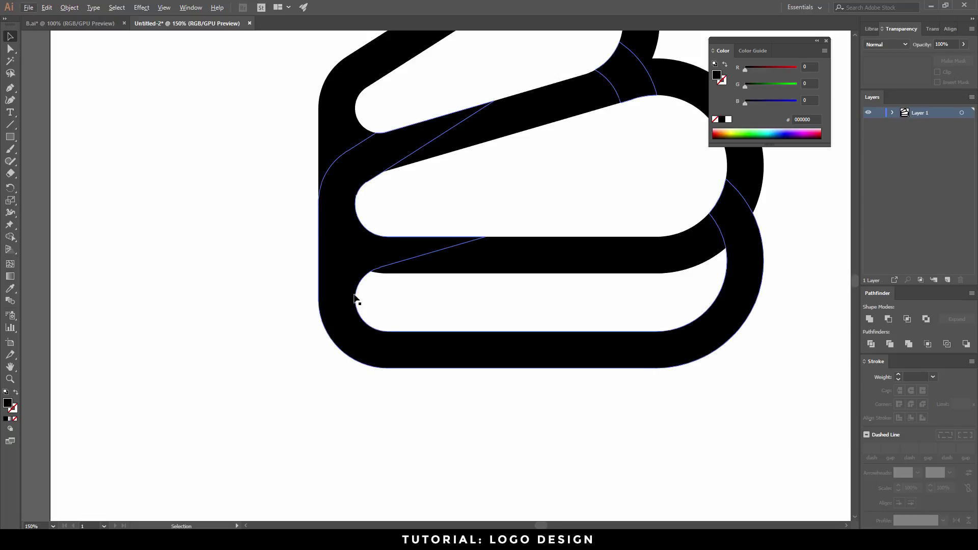
{"action": "left_click", "coordinate": [339, 312]}
{"action": "left_click", "coordinate": [65, 177]}
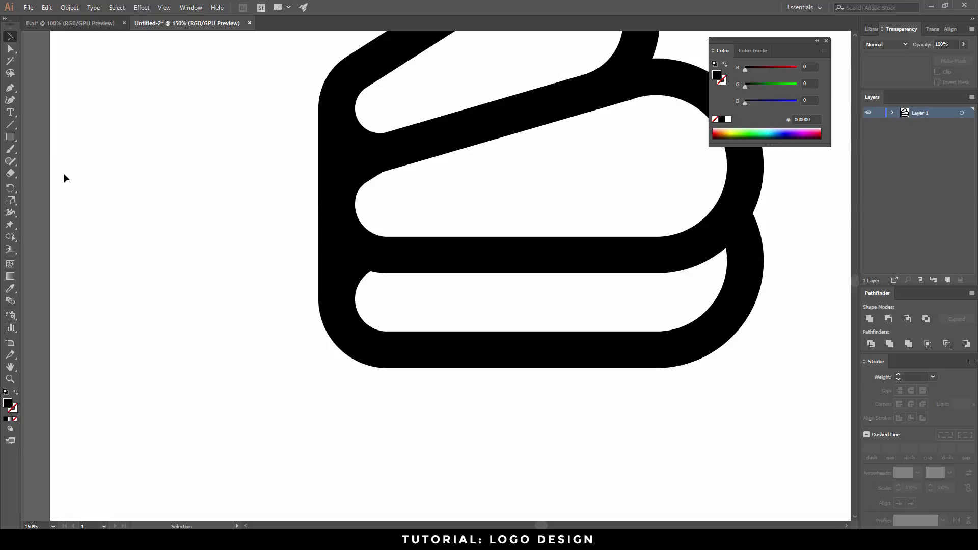
{"action": "left_click", "coordinate": [12, 139]}
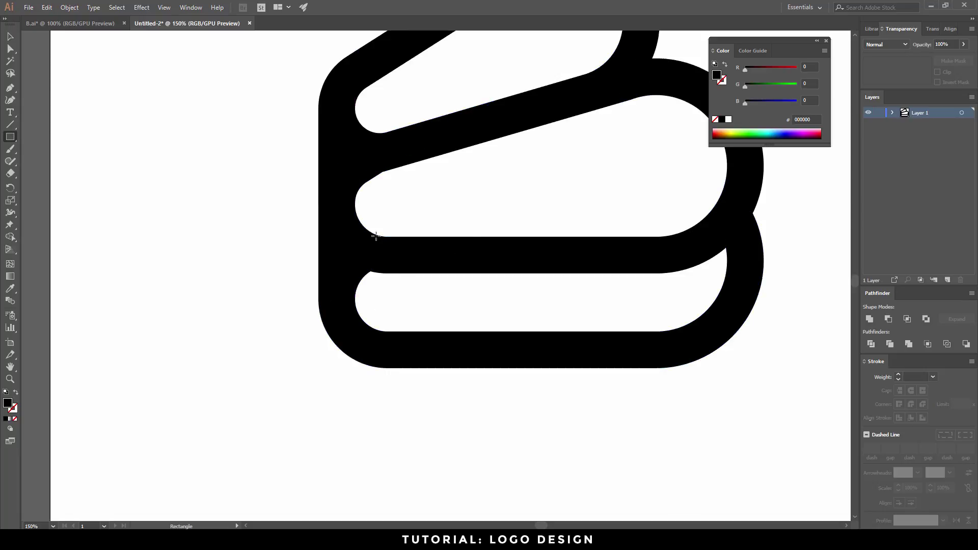
{"action": "mouse_move", "coordinate": [355, 300]}
{"action": "left_mouse_down"}
{"action": "mouse_move", "coordinate": [393, 255]}
{"action": "mouse_move", "coordinate": [413, 198]}
{"action": "left_mouse_up"}
{"action": "left_click", "coordinate": [11, 36]}
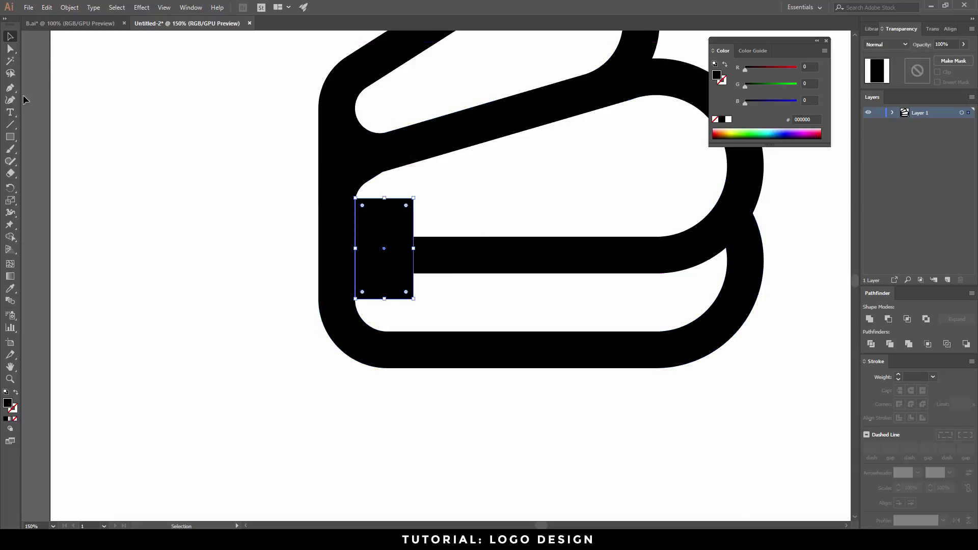
- Use Shape Builder to cut away the rectangle's lower part and the stroke beneath it, squaring the lower loop's upper inner corner
{"action": "scroll", "coordinate": [362, 301], "scroll_direction": "up", "scroll_amount": 4}
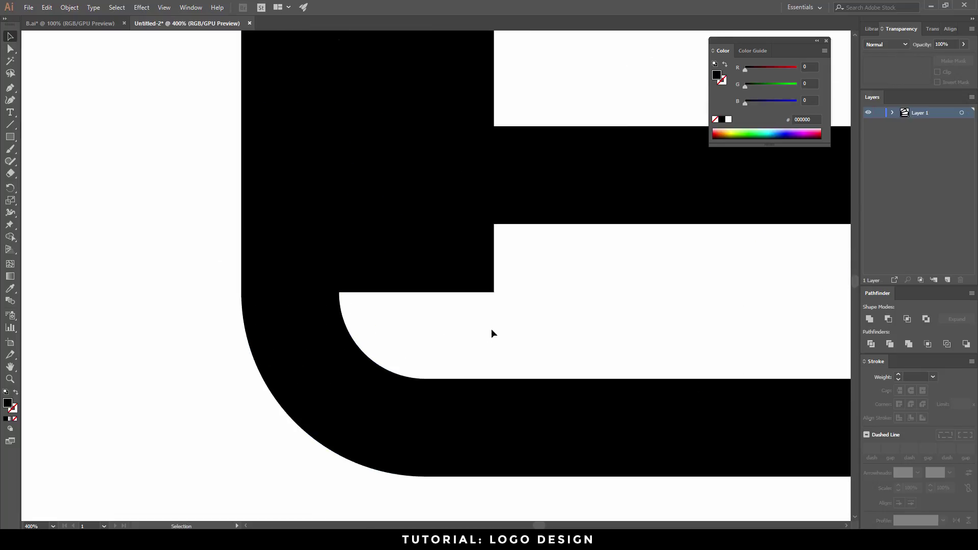
{"action": "left_click_drag", "start_coordinate": [491, 332], "coordinate": [216, 133]}
{"action": "left_click", "coordinate": [10, 237]}
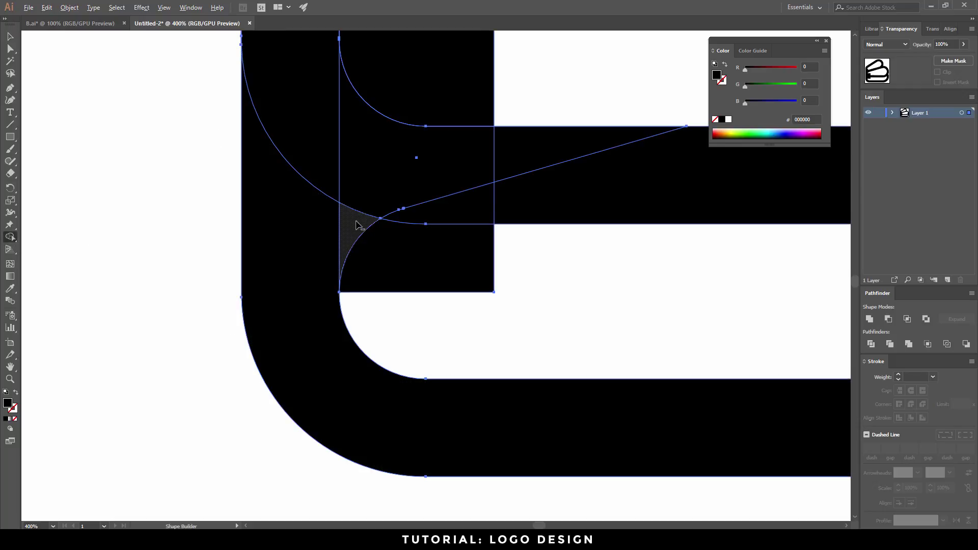
{"action": "left_click", "coordinate": [366, 258], "text": "alt"}
{"action": "key", "text": "v"}
- Delete the leftover piece of the rectangle from the middle loop's inner left end
{"action": "scroll", "coordinate": [164, 263], "scroll_direction": "down", "scroll_amount": 5}
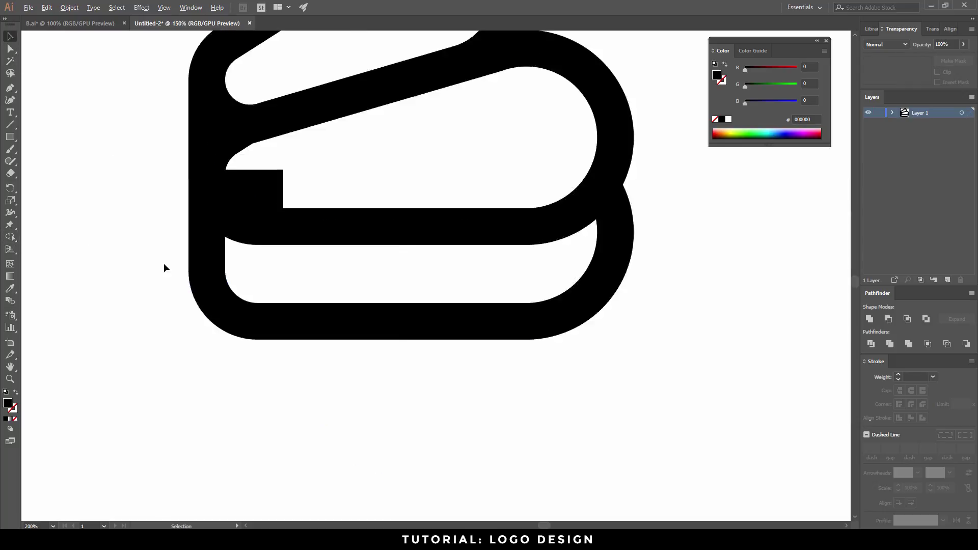
{"action": "left_click", "coordinate": [112, 127]}
{"action": "scroll", "coordinate": [113, 129], "scroll_direction": "up", "scroll_amount": 1}
{"action": "left_click", "coordinate": [218, 232]}
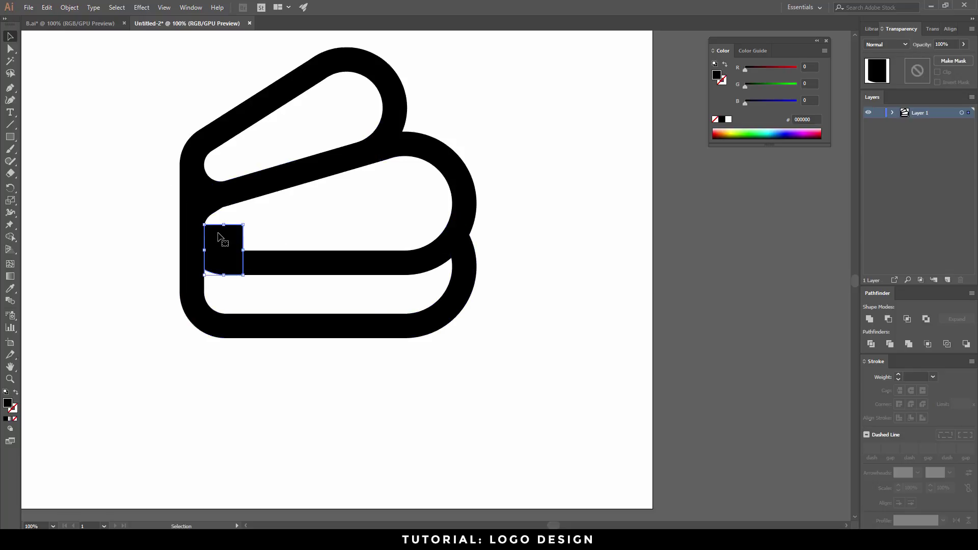
{"action": "key", "text": "Delete"}
- Smooth the upper inner curve at the middle loop's narrow end by correcting the small sliver there with Shape Builder
{"action": "left_click_drag", "start_coordinate": [145, 143], "coordinate": [221, 212]}
{"action": "scroll", "coordinate": [221, 212], "scroll_direction": "up", "scroll_amount": 5}
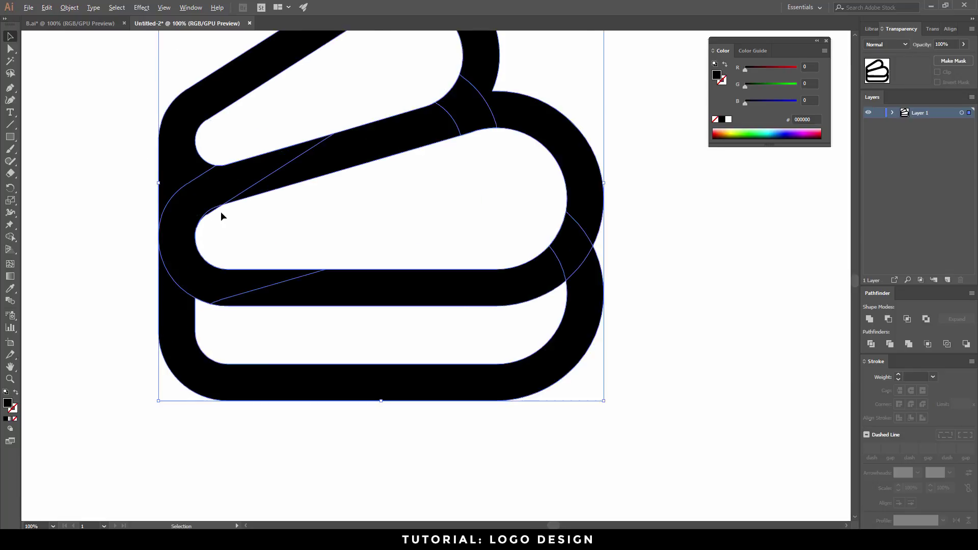
{"action": "left_click", "coordinate": [10, 237]}
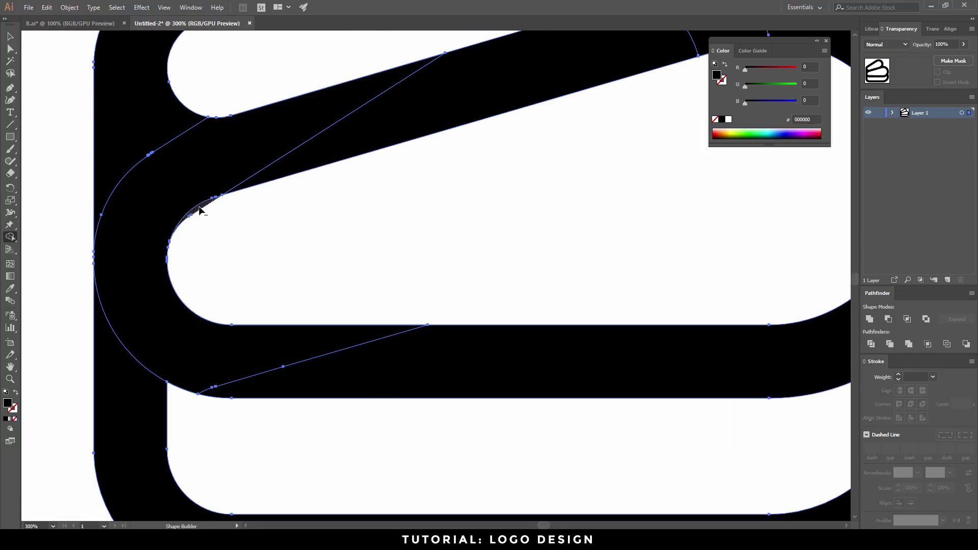
{"action": "left_click", "coordinate": [10, 36]}
{"action": "left_click", "coordinate": [332, 242]}
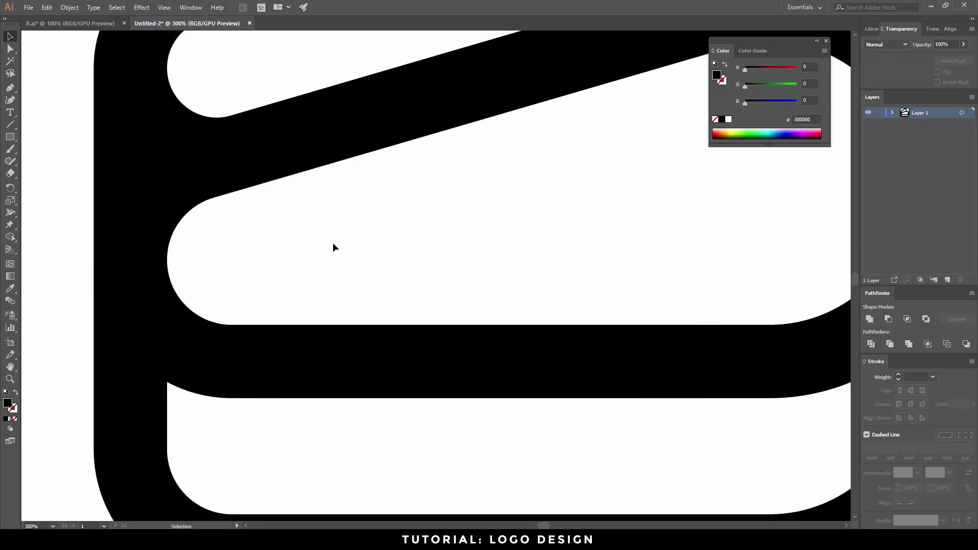
- Scale the whole B logo down proportionally to about half its size and centre it on the artboard
{"action": "key", "text": "ctrl+0"}
{"action": "scroll", "coordinate": [474, 235], "scroll_direction": "up", "scroll_amount": 2}
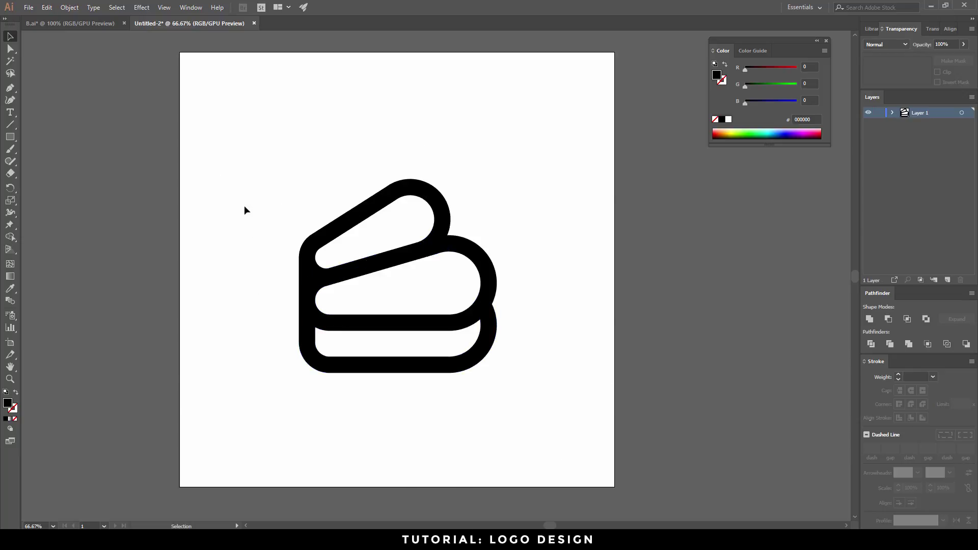
{"action": "left_click_drag", "start_coordinate": [227, 137], "coordinate": [547, 414]}
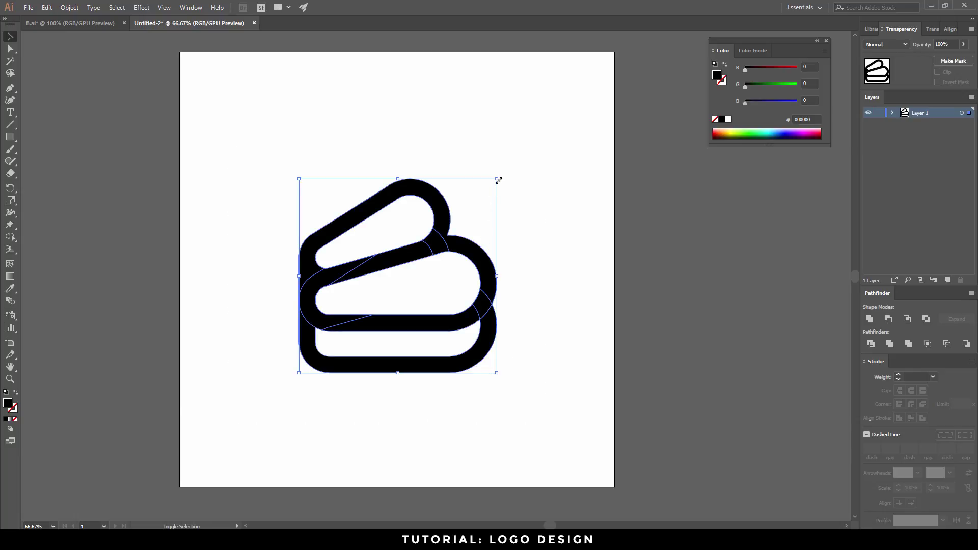
{"action": "left_click_drag", "start_coordinate": [497, 179], "coordinate": [431, 268]}
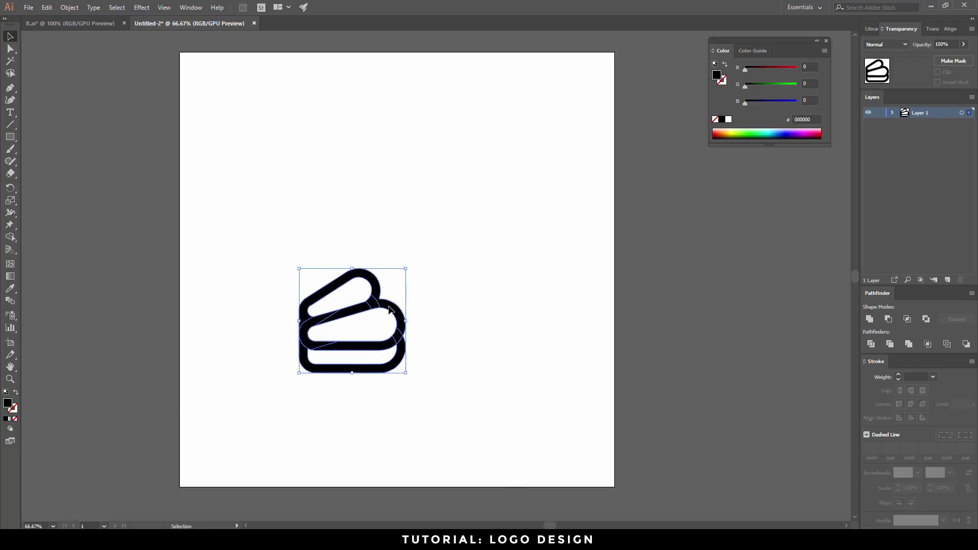
{"action": "left_click_drag", "start_coordinate": [389, 304], "coordinate": [434, 259]}
{"action": "left_click", "coordinate": [576, 361]}
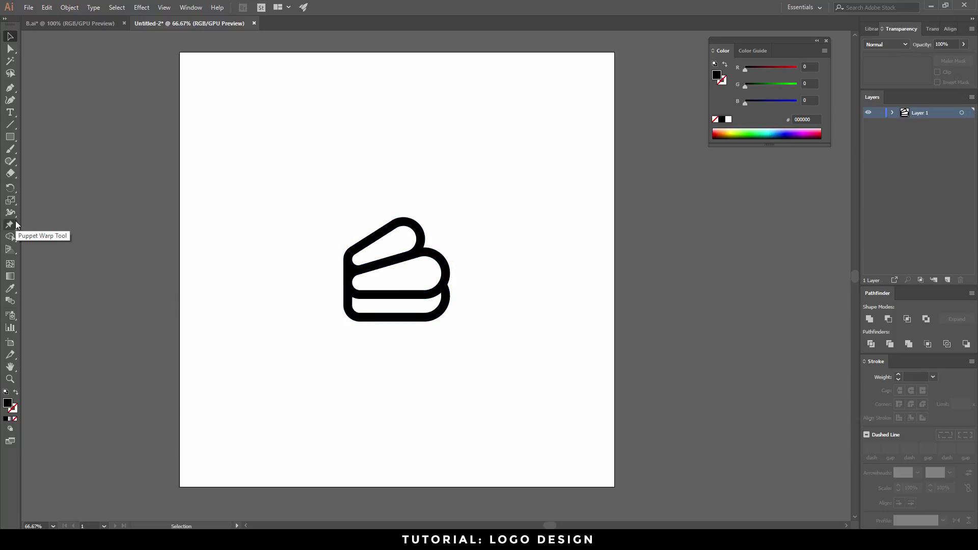
- Draw a large polygon, centre it over the logo, and increase its sides to eight to form an octagon
{"action": "left_click_drag", "start_coordinate": [10, 136], "coordinate": [46, 177]}
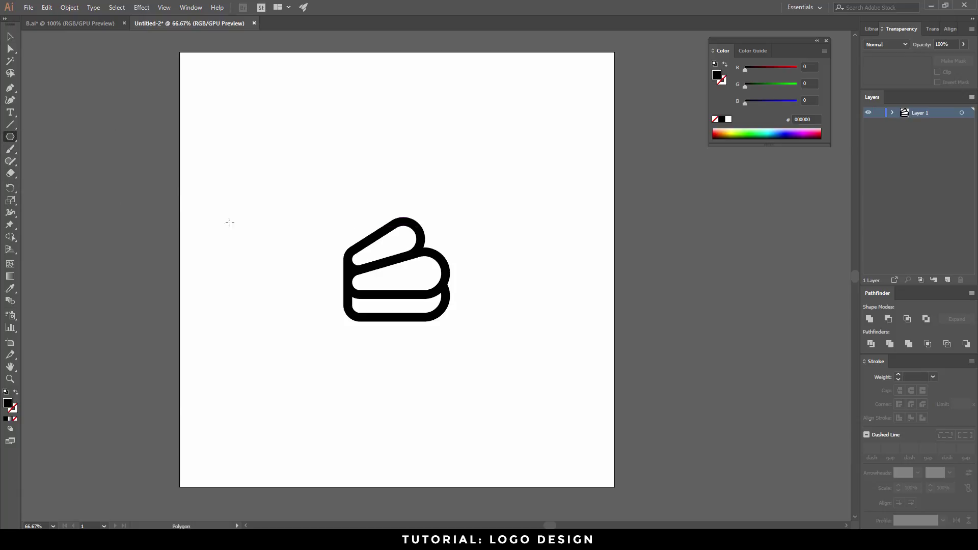
{"action": "mouse_move", "coordinate": [281, 163]}
{"action": "left_mouse_down"}
{"action": "mouse_move", "coordinate": [426, 284]}
{"action": "mouse_move", "coordinate": [404, 257]}
{"action": "mouse_move", "coordinate": [351, 280]}
{"action": "left_mouse_up"}
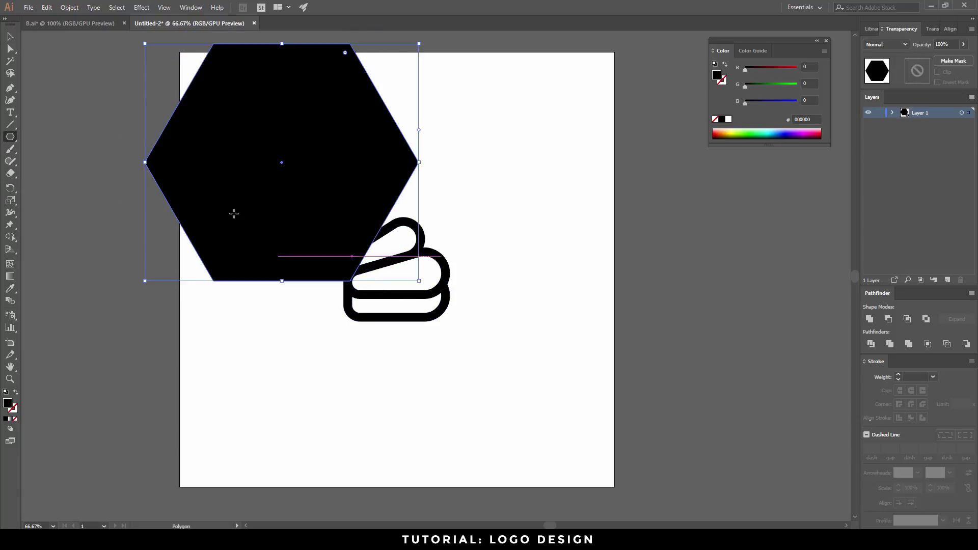
{"action": "key", "text": "v"}
{"action": "left_click_drag", "start_coordinate": [234, 170], "coordinate": [347, 278]}
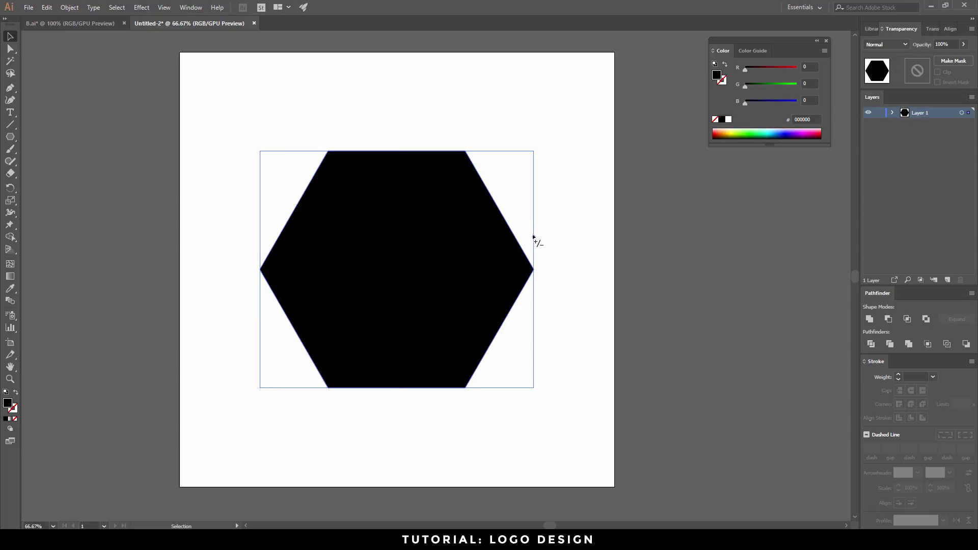
{"action": "left_click_drag", "start_coordinate": [533, 238], "coordinate": [532, 285]}
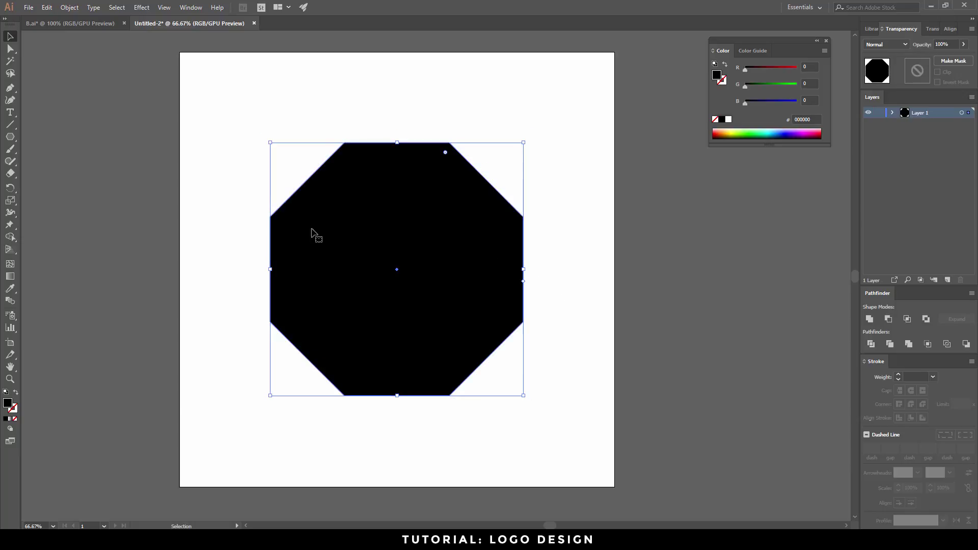
- Swap the octagon's black fill for an outline and raise its stroke weight to 23 pt
{"action": "left_click", "coordinate": [16, 394]}
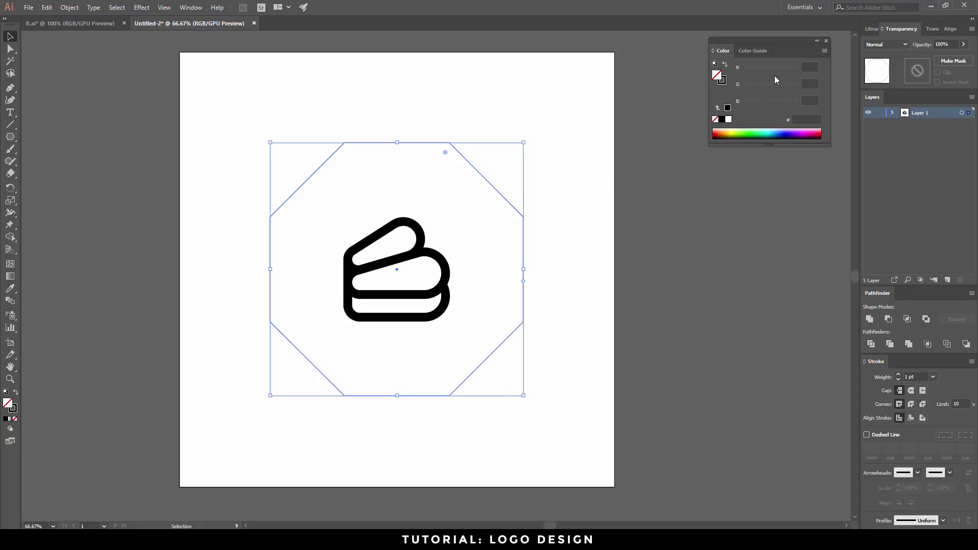
{"action": "left_click", "coordinate": [899, 376]}
{"action": "left_click", "coordinate": [899, 375]}
{"action": "left_click", "coordinate": [899, 376]}
{"action": "left_click", "coordinate": [899, 376]}
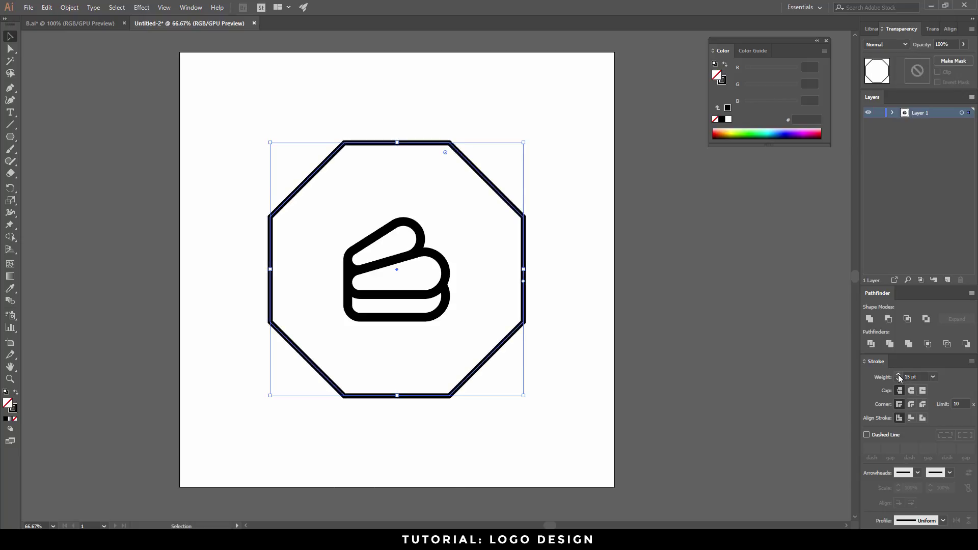
{"action": "left_click", "coordinate": [899, 376]}
{"action": "left_click", "coordinate": [899, 376]}
{"action": "left_click", "coordinate": [899, 376]}
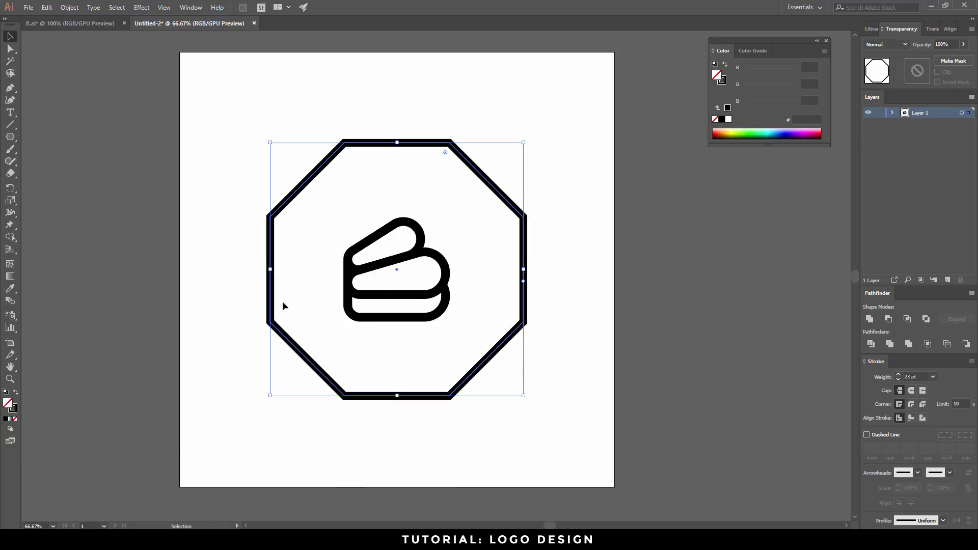
- Align the octagon with the logo's straight edge to match stroke thickness at 26 pt, and recentre it around the logo
{"action": "left_click_drag", "start_coordinate": [271, 302], "coordinate": [349, 294]}
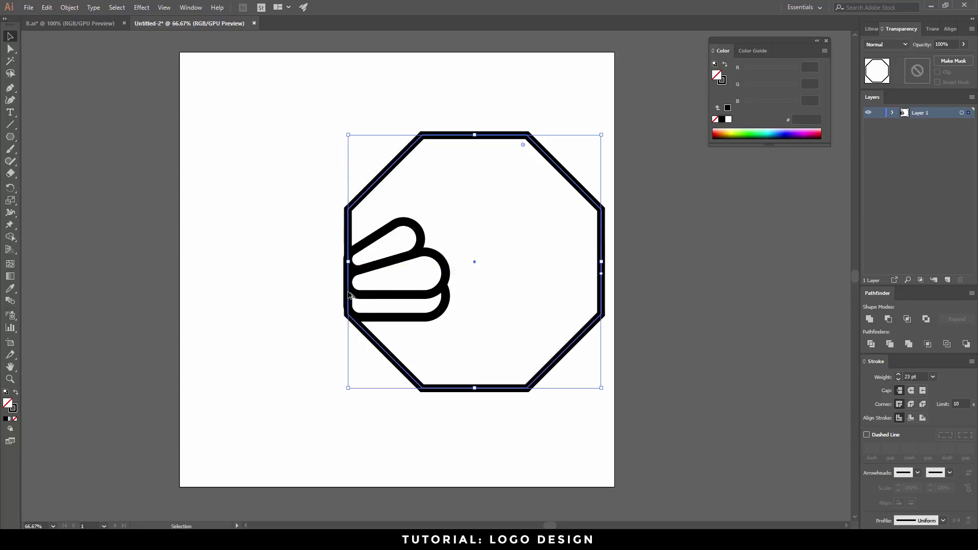
{"action": "scroll", "coordinate": [349, 294], "scroll_direction": "up", "scroll_amount": 5}
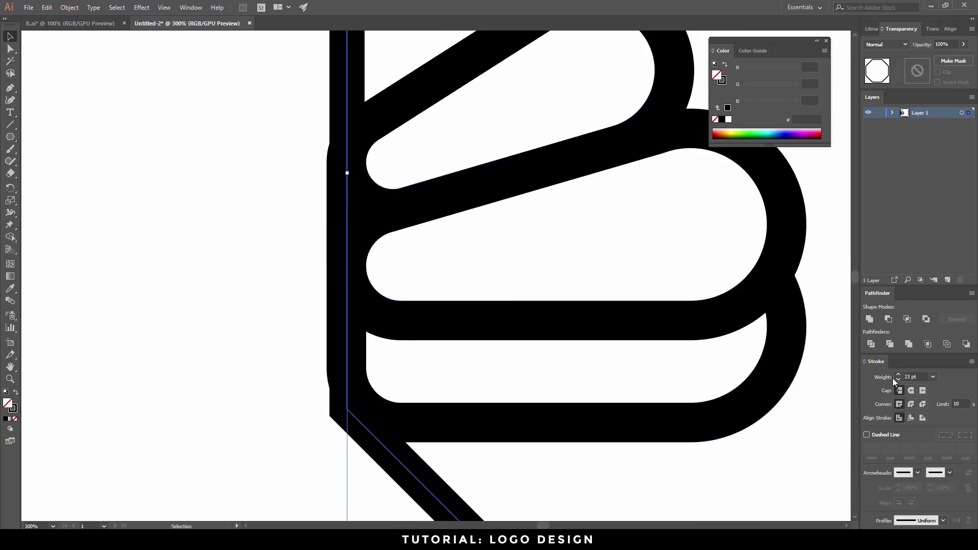
{"action": "left_click", "coordinate": [899, 376]}
{"action": "left_click", "coordinate": [899, 375]}
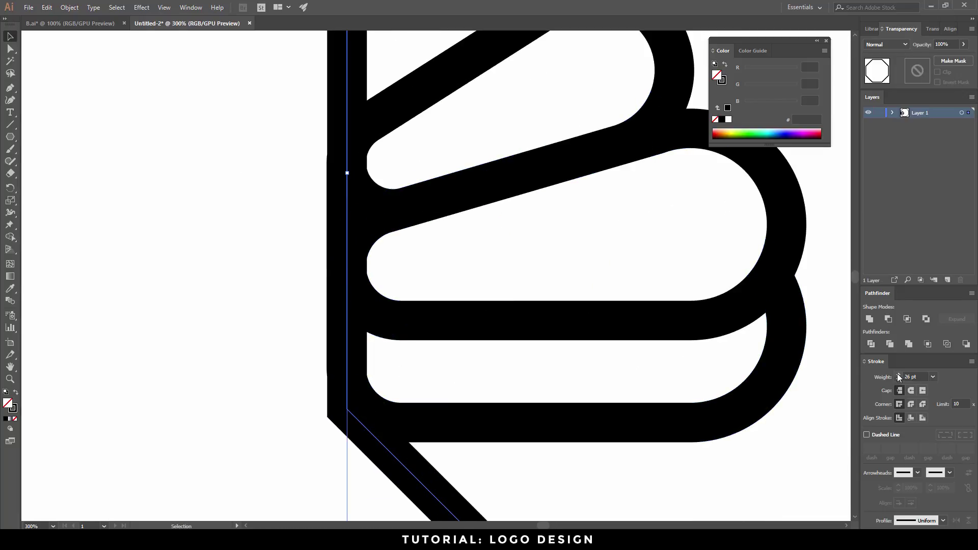
{"action": "scroll", "coordinate": [493, 357], "scroll_direction": "down", "scroll_amount": 6}
{"action": "left_click_drag", "start_coordinate": [580, 388], "coordinate": [542, 394]}
{"action": "left_click", "coordinate": [545, 408]}
{"action": "scroll", "coordinate": [575, 402], "scroll_direction": "up", "scroll_amount": 1}
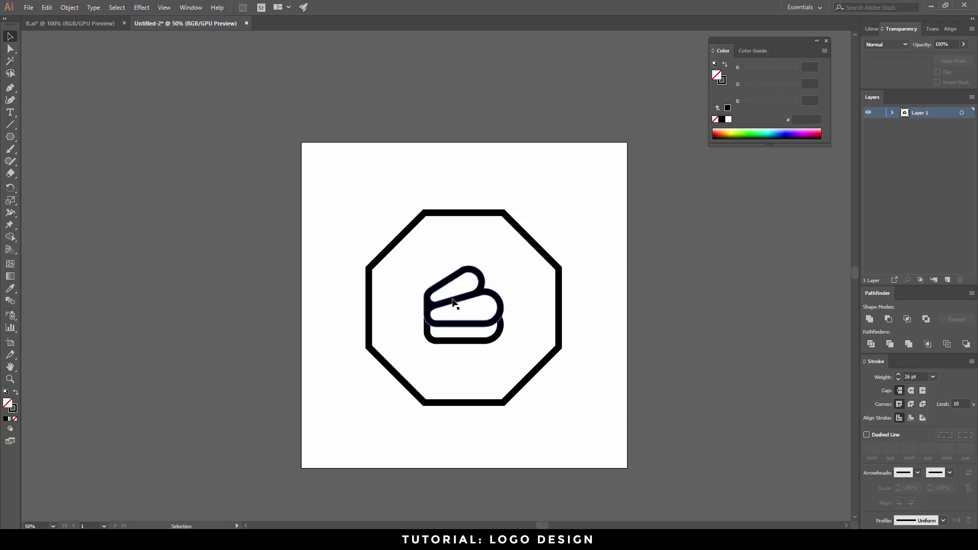
- Round all eight corners of the octagon slightly with the live corner controls
{"action": "left_click", "coordinate": [433, 218]}
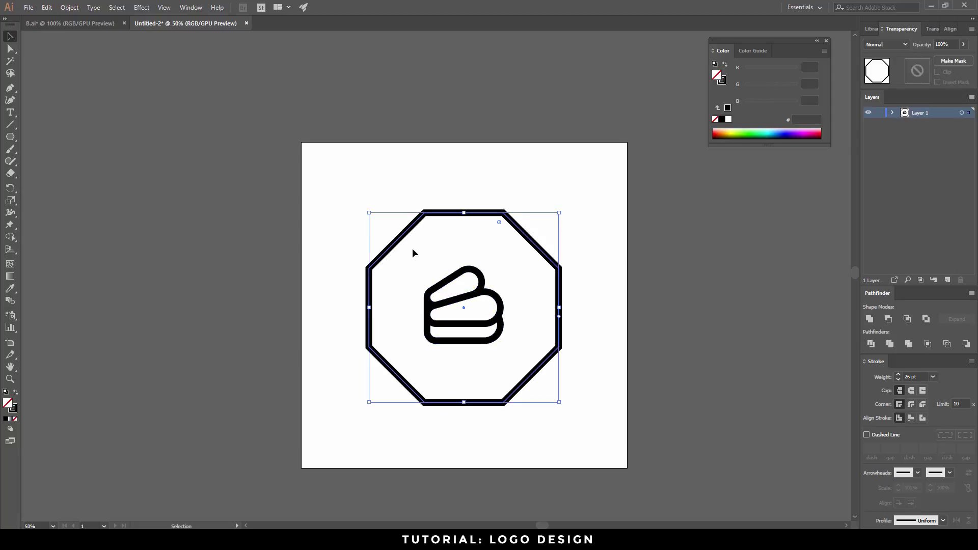
{"action": "left_click", "coordinate": [11, 50]}
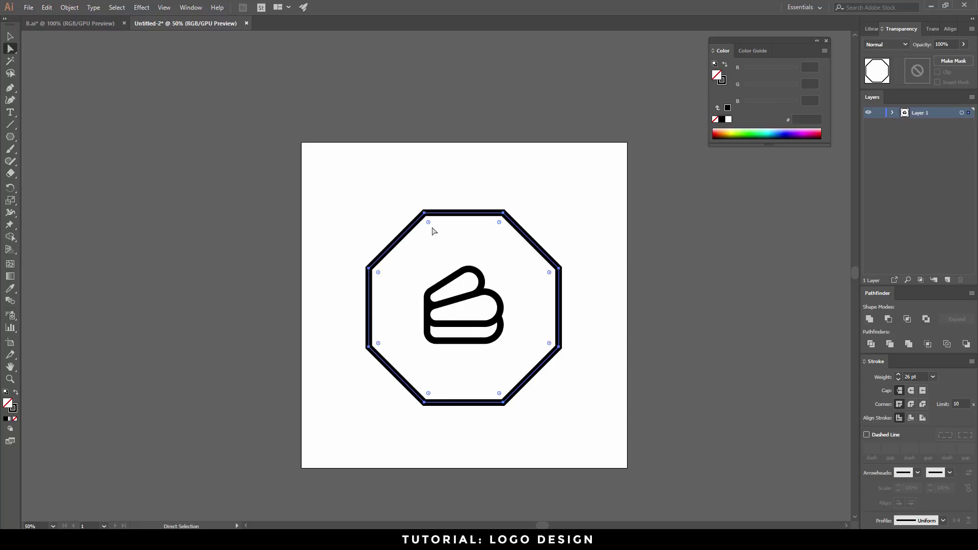
{"action": "left_click_drag", "start_coordinate": [429, 223], "coordinate": [433, 238]}
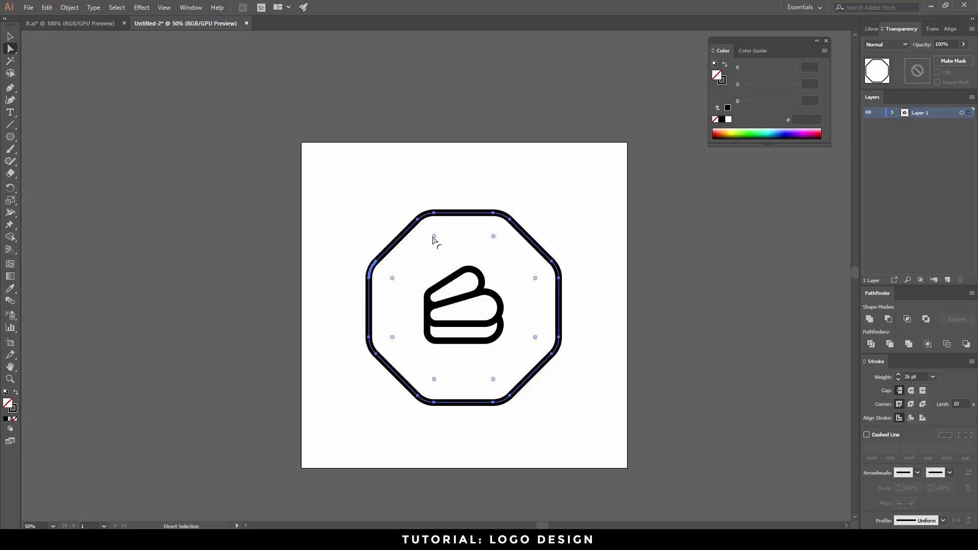
{"action": "left_click", "coordinate": [10, 37]}
{"action": "left_click", "coordinate": [121, 144]}
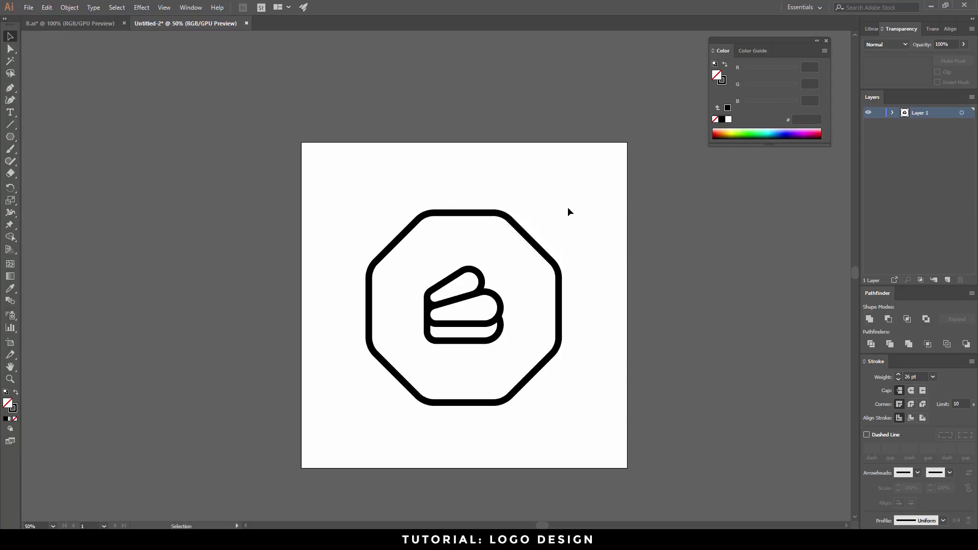
- Scale the rounded octagon down a little and recentre it around the logo
{"action": "scroll", "coordinate": [537, 256], "scroll_direction": "up", "scroll_amount": 1}
{"action": "left_click", "coordinate": [546, 252]}
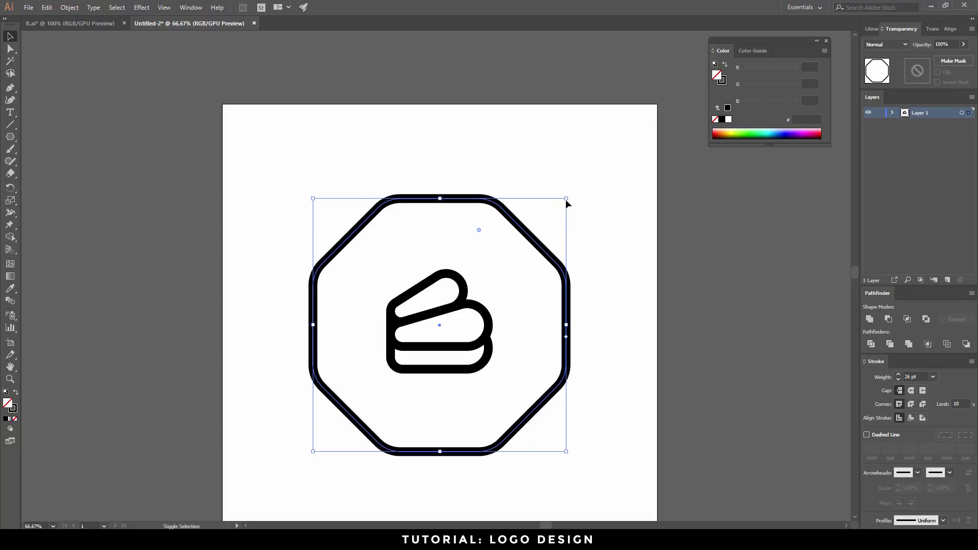
{"action": "left_click_drag", "start_coordinate": [567, 199], "coordinate": [537, 235]}
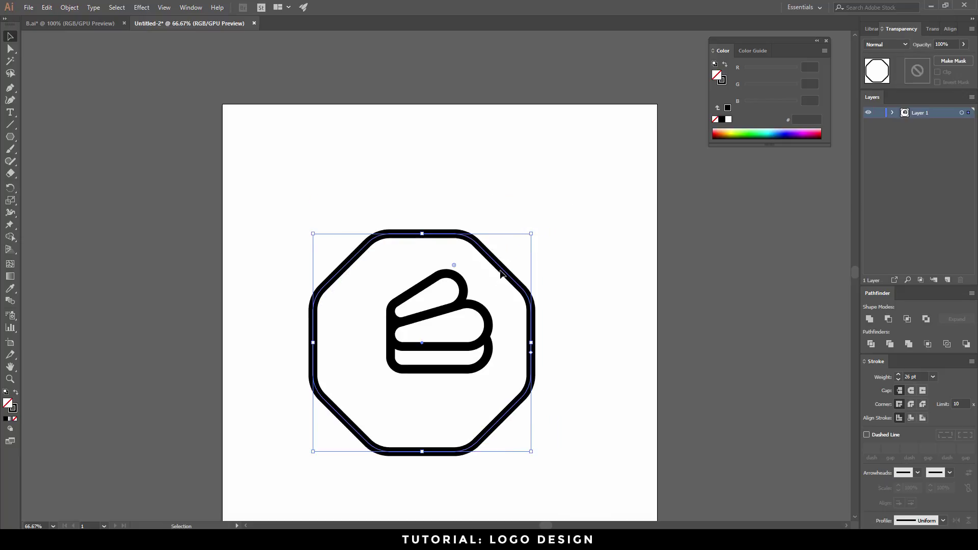
{"action": "left_click_drag", "start_coordinate": [500, 268], "coordinate": [518, 251]}
{"action": "left_click", "coordinate": [601, 266]}
{"action": "key", "text": "ctrl+minus"}
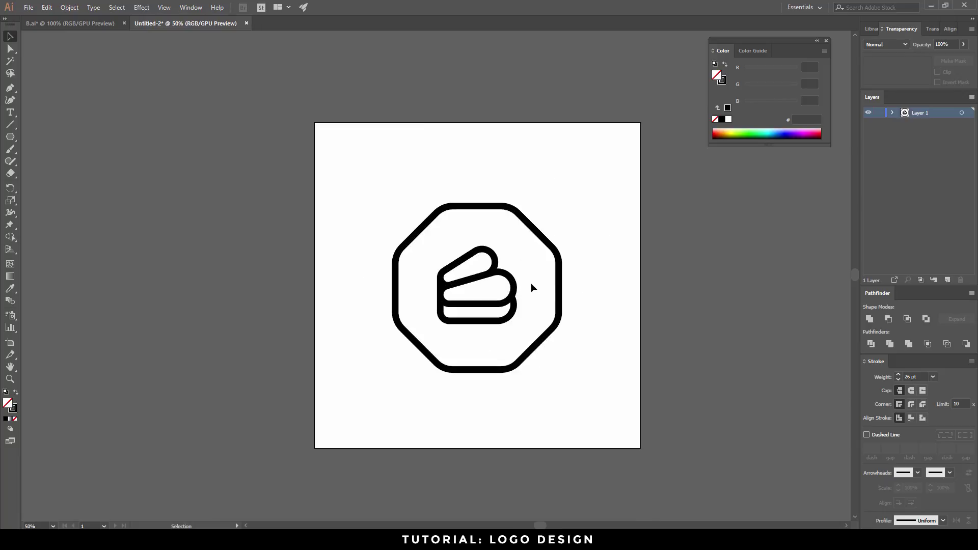
- Outline the octagon's stroke and unite it with the logo shapes using Pathfinder
{"action": "scroll", "coordinate": [523, 286], "scroll_direction": "up", "scroll_amount": 2}
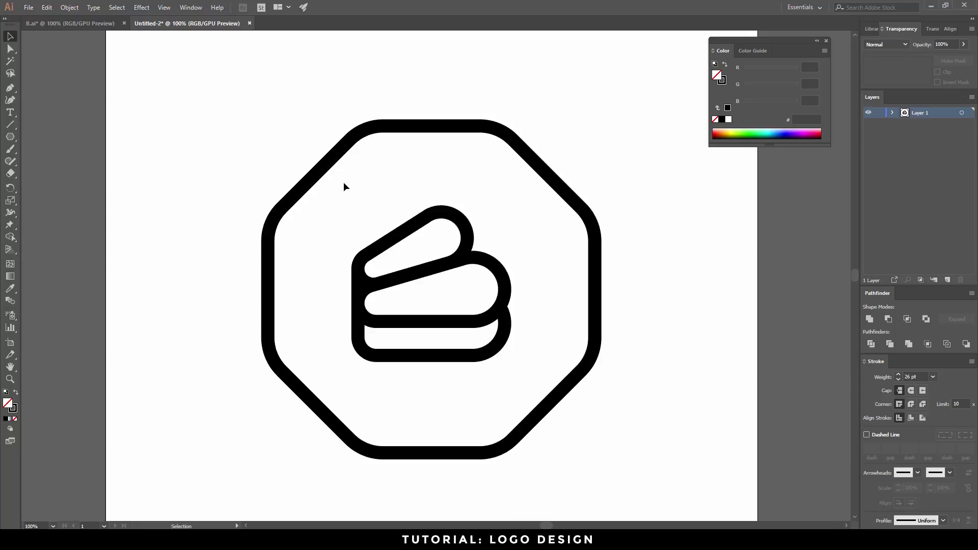
{"action": "left_click_drag", "start_coordinate": [158, 61], "coordinate": [666, 465]}
{"action": "left_click", "coordinate": [69, 7]}
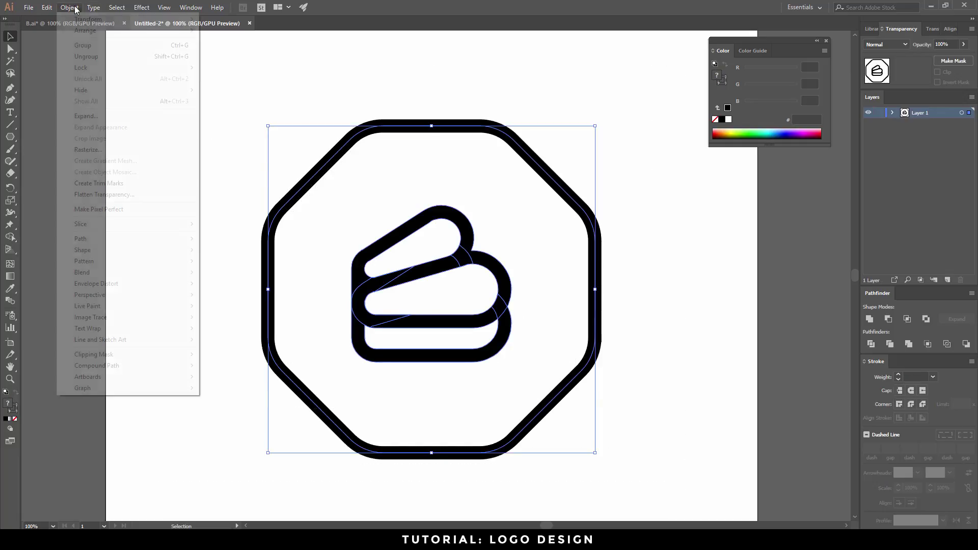
{"action": "mouse_move", "coordinate": [101, 240]}
{"action": "left_click", "coordinate": [226, 265]}
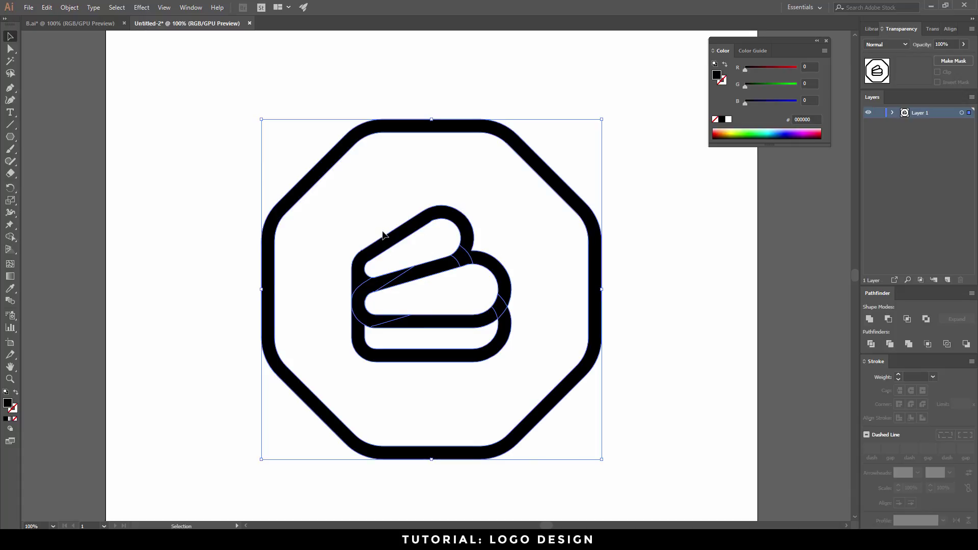
{"action": "left_click", "coordinate": [870, 319]}
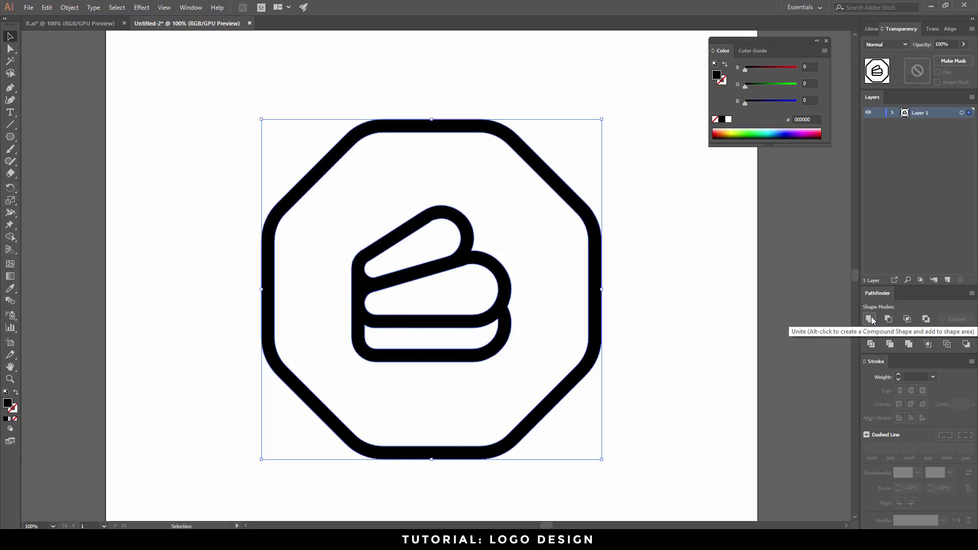
{"action": "left_click", "coordinate": [759, 304]}
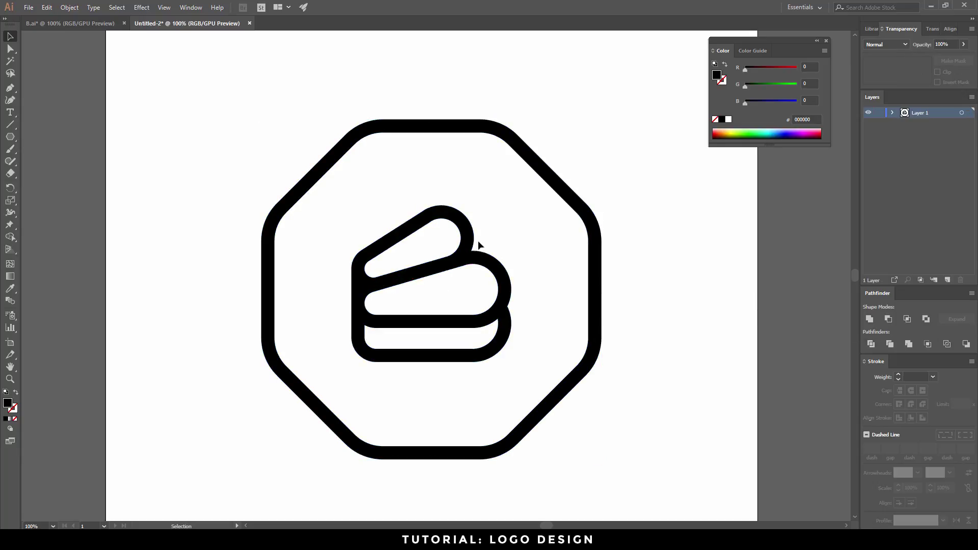
- Add the text "BLUEPRINT" in black capitals below the octagon
{"action": "key", "text": "ctrl+minus"}
{"action": "key", "text": "ctrl+minus"}
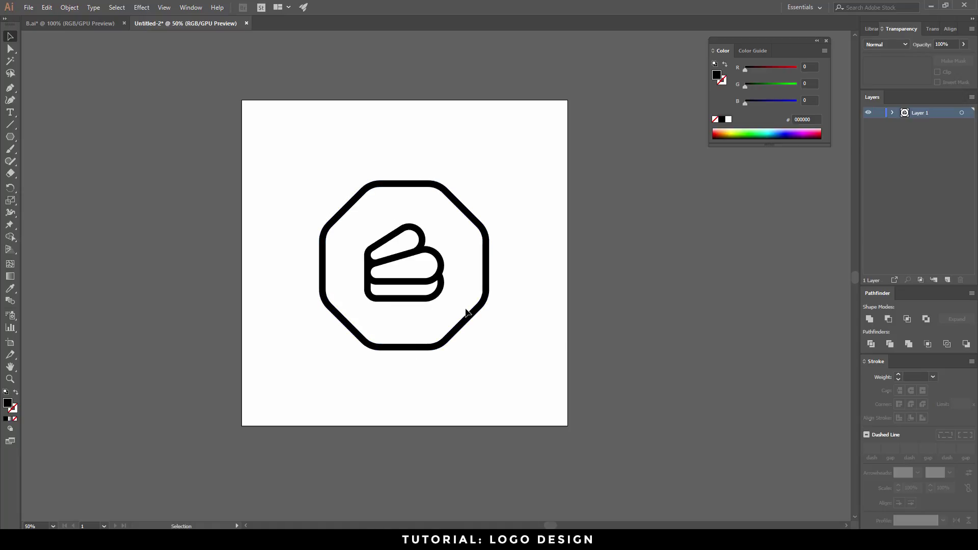
{"action": "left_click", "coordinate": [10, 112]}
{"action": "left_click", "coordinate": [329, 345]}
{"action": "key", "text": "BackSpace"}
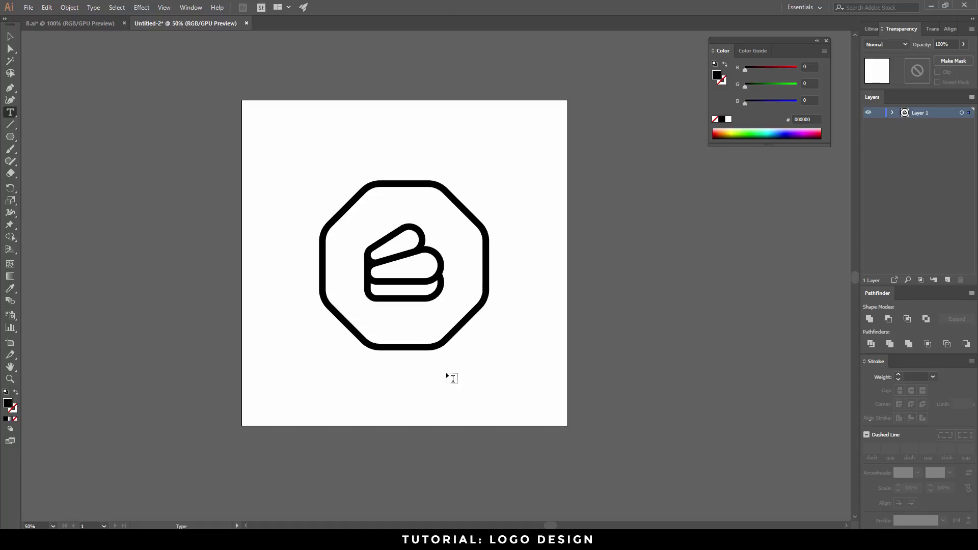
{"action": "type", "text": "BAKERY"}
{"action": "type", "text": "PRINT"}
{"action": "double_click", "coordinate": [330, 345]}
{"action": "key", "text": "Escape"}
{"action": "left_click_drag", "start_coordinate": [342, 347], "coordinate": [445, 377]}
{"action": "key", "text": "ctrl+z"}
{"action": "left_click", "coordinate": [428, 331]}
- Scale the octagon emblem down and centre it on the artboard, with the BLUEPRINT text moved up close beneath it
{"action": "left_click_drag", "start_coordinate": [295, 178], "coordinate": [523, 397]}
{"action": "left_click_drag", "start_coordinate": [484, 350], "coordinate": [460, 322]}
{"action": "left_click", "coordinate": [319, 194]}
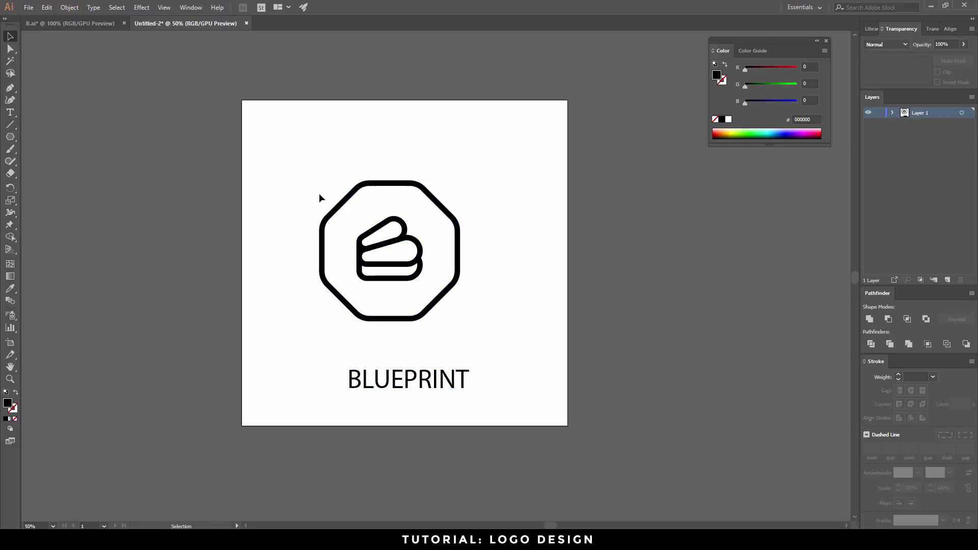
{"action": "left_click_drag", "start_coordinate": [319, 193], "coordinate": [430, 295]}
{"action": "left_click_drag", "start_coordinate": [447, 384], "coordinate": [376, 362]}
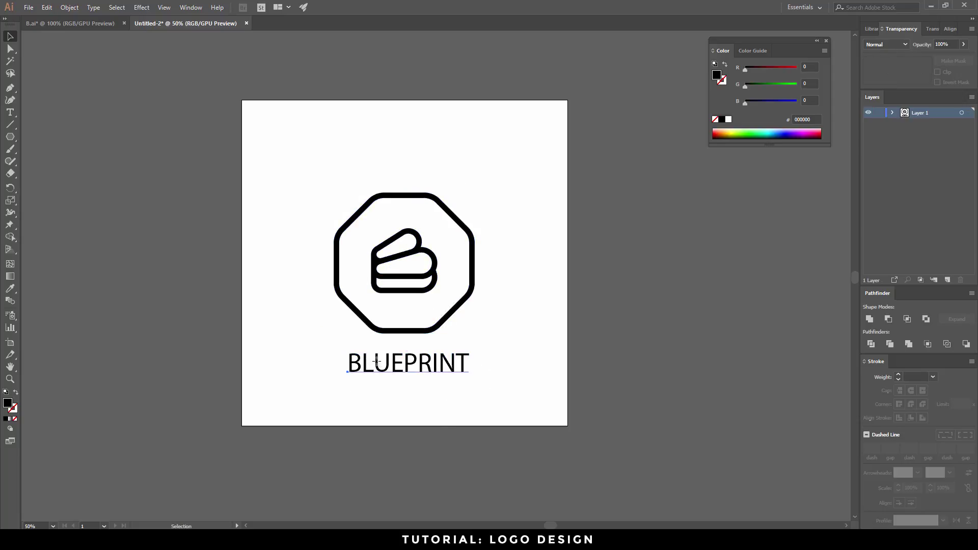
- Delete the BLUEPRINT text beneath the octagon emblem
{"action": "left_click", "coordinate": [11, 112]}
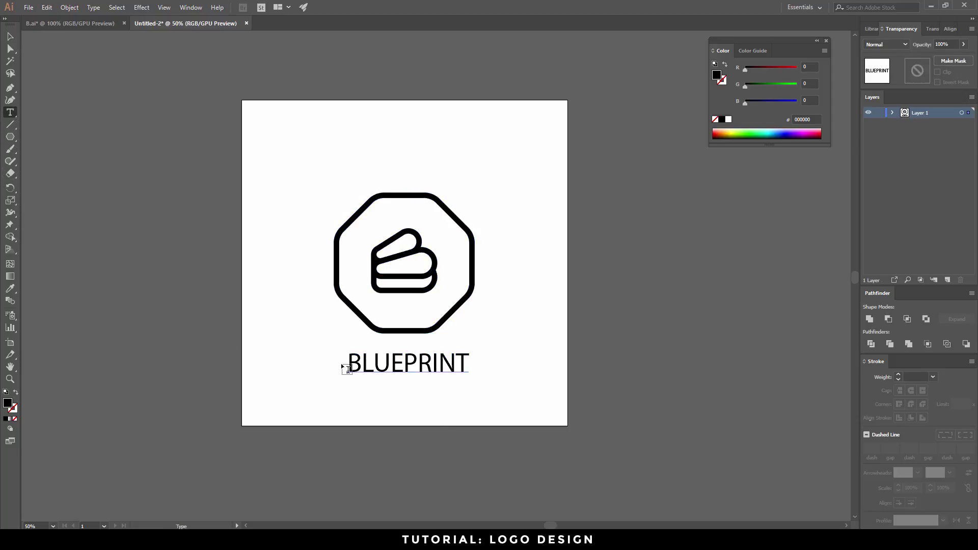
{"action": "left_click_drag", "start_coordinate": [348, 367], "coordinate": [539, 362]}
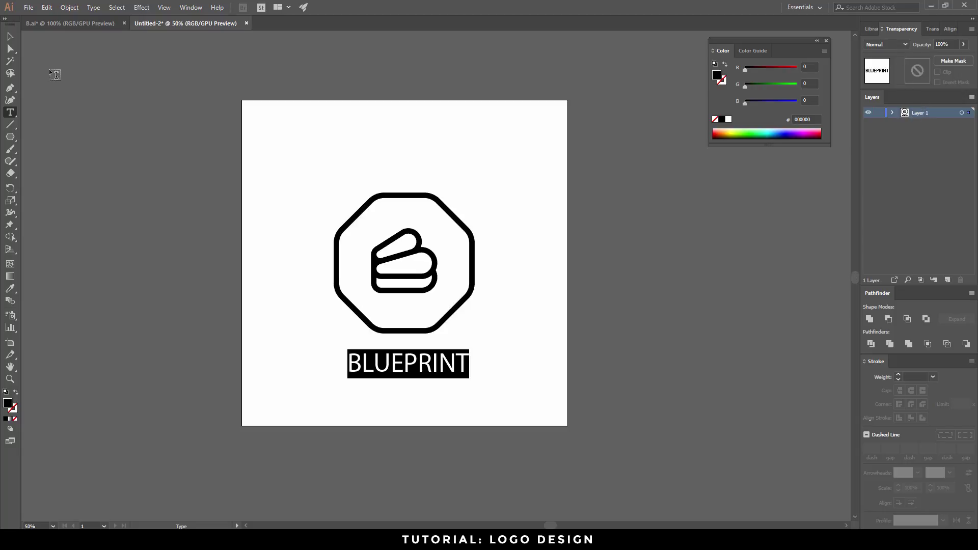
{"action": "left_click", "coordinate": [11, 36]}
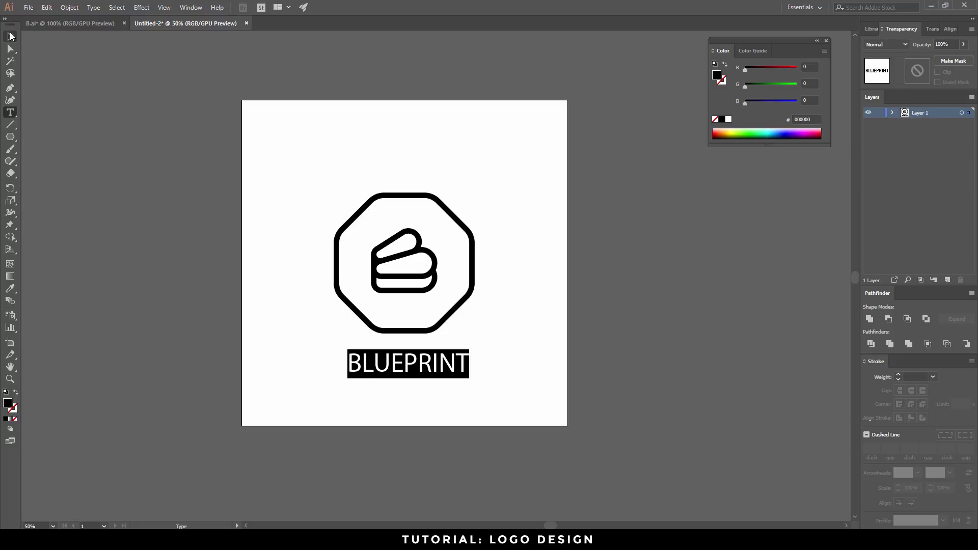
{"action": "left_click", "coordinate": [443, 425]}
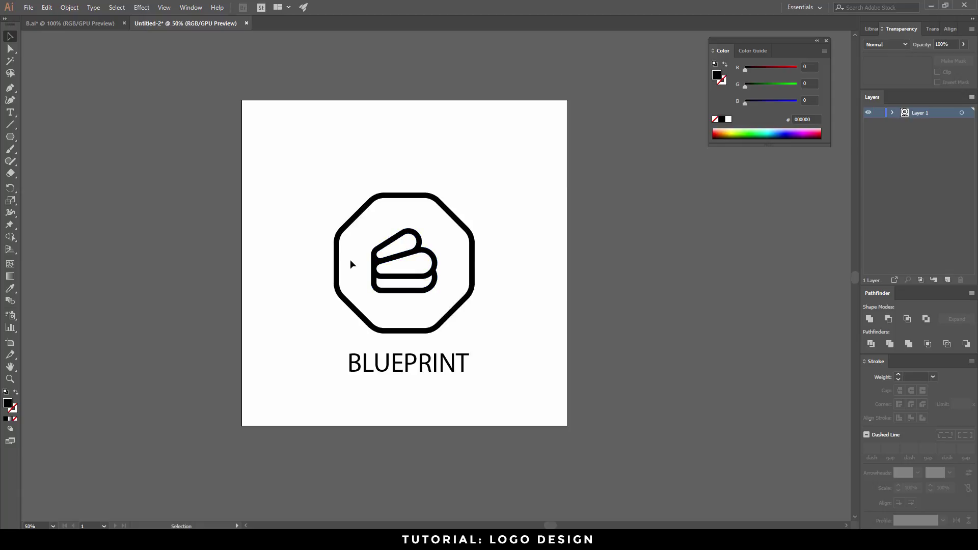
{"action": "left_click", "coordinate": [385, 368]}
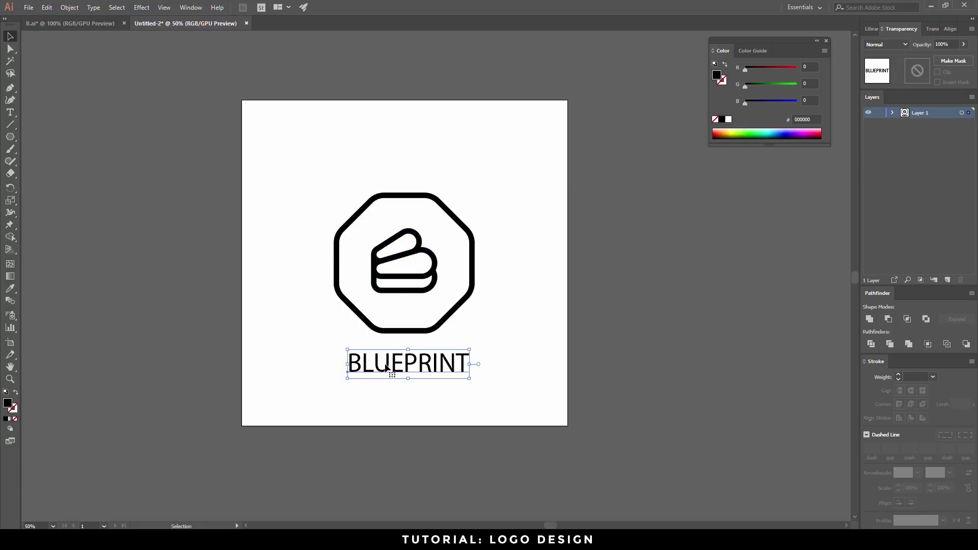
{"action": "key", "text": "Delete"}
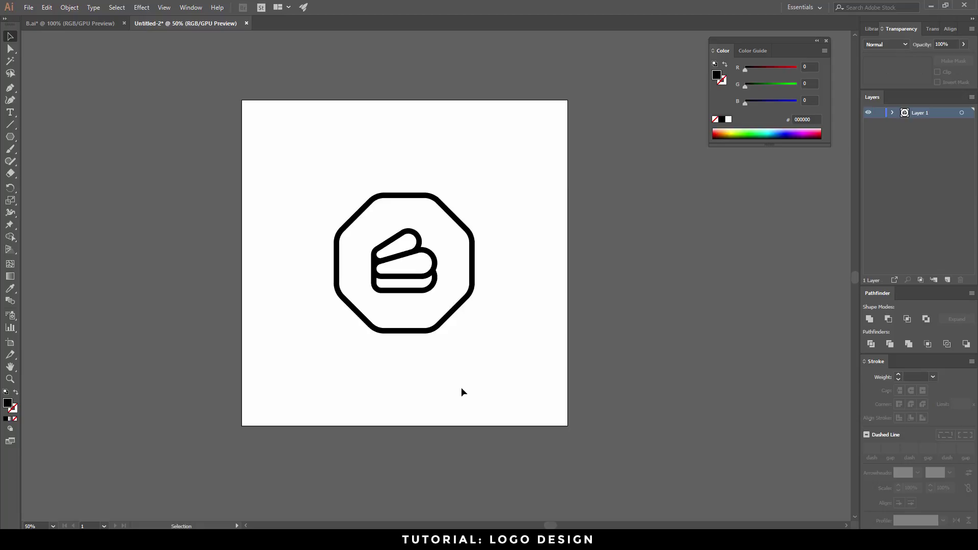